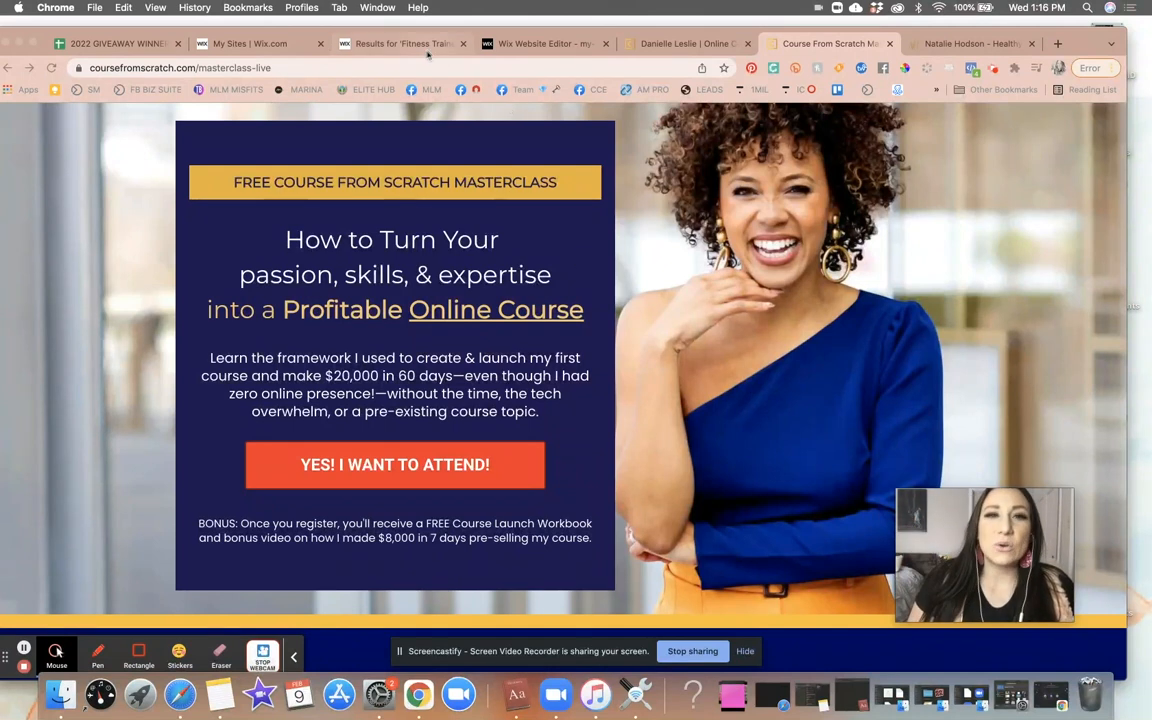
- Scroll through the Danielle Leslie homepage as an example of an online course website
click(545, 43)
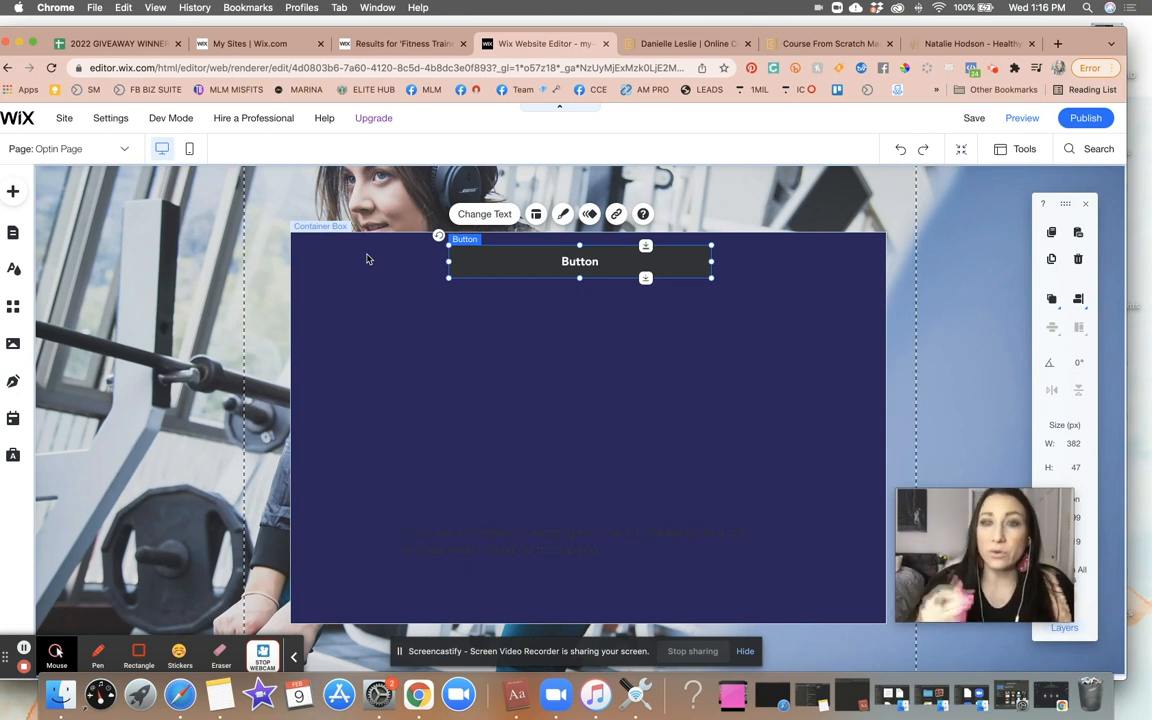
click(690, 44)
scroll(722, 293, up, 20)
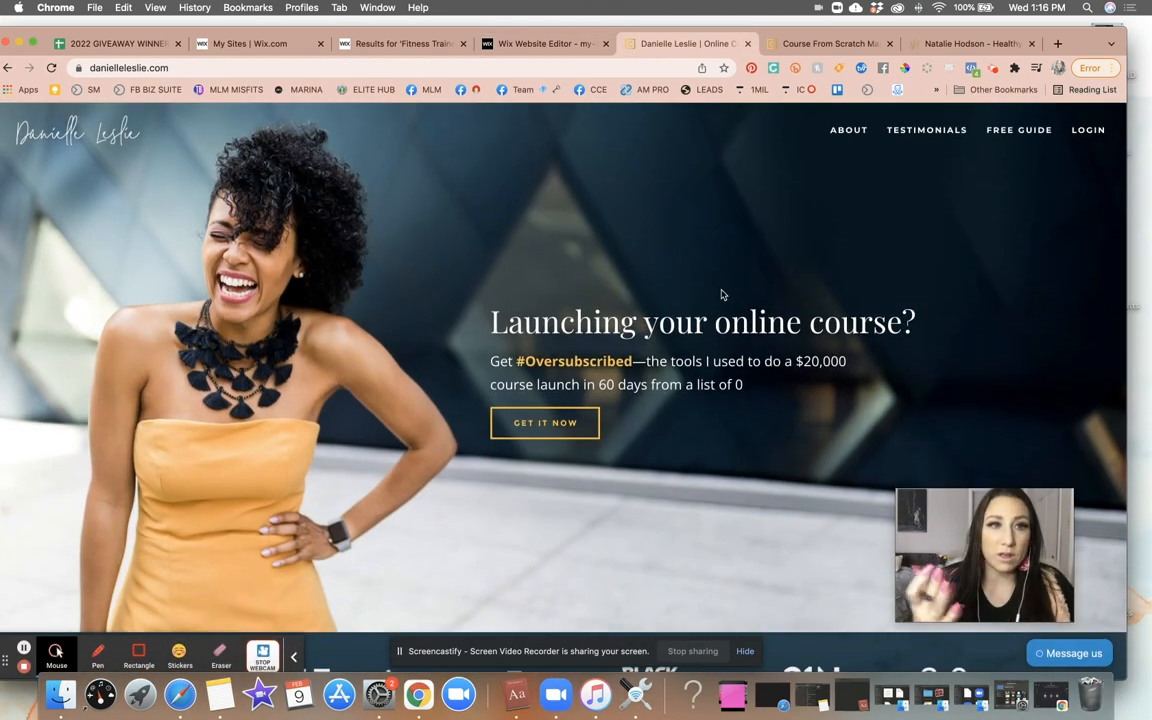
scroll(700, 467, down, 20)
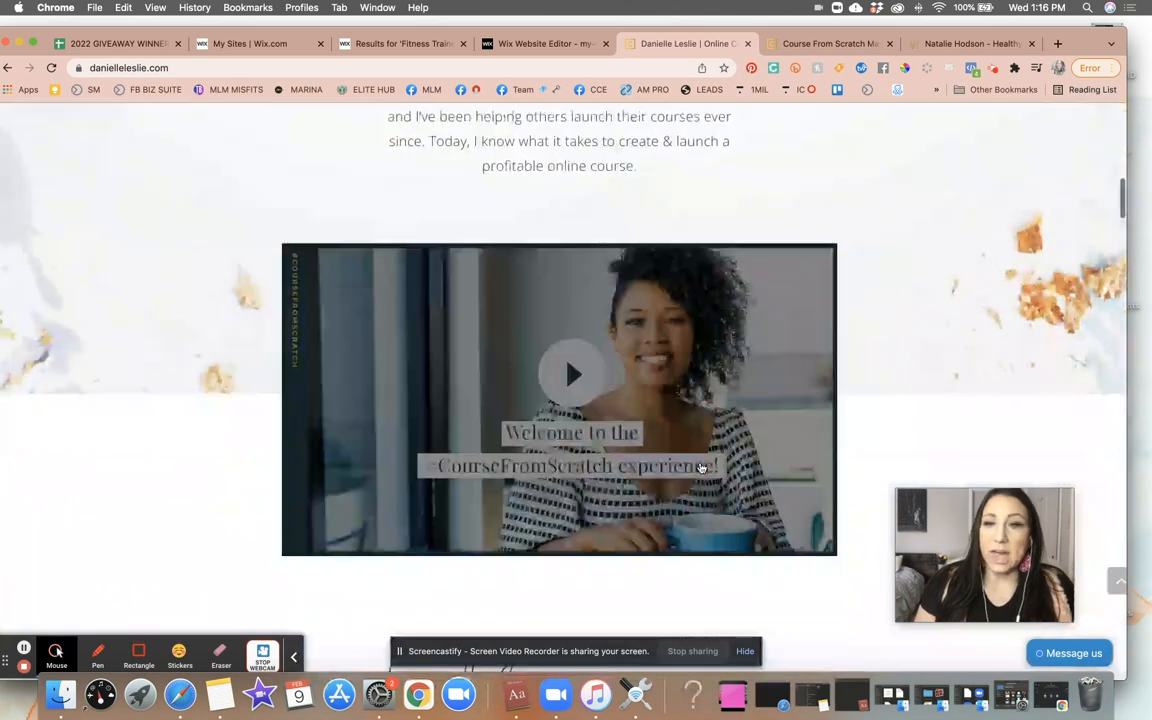
scroll(700, 467, down, 20)
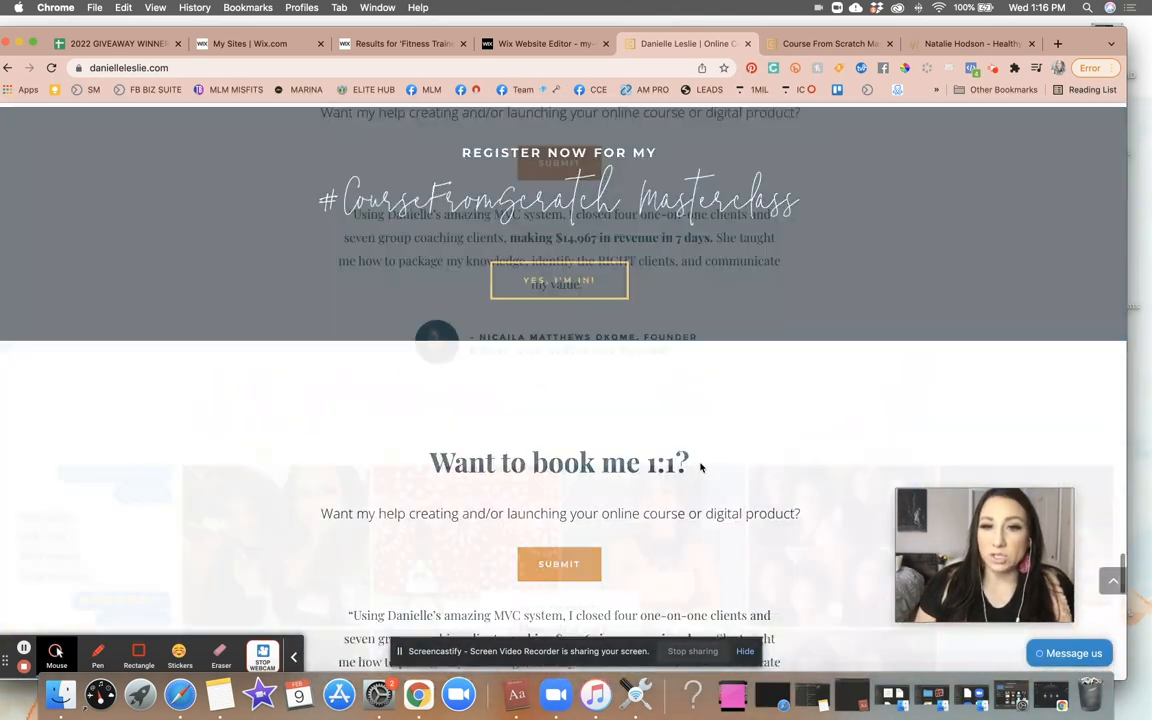
scroll(700, 467, up, 10)
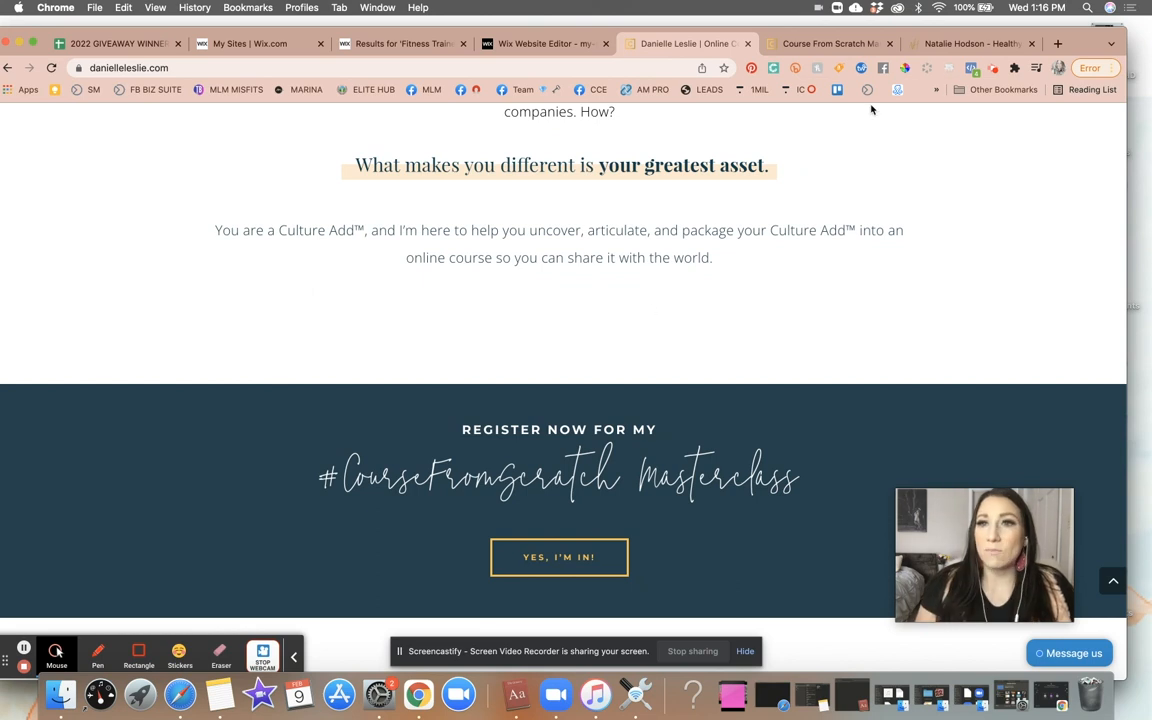
- Open Natalie Hodson's cookbook freebie opt-in page as another landing page example
click(936, 45)
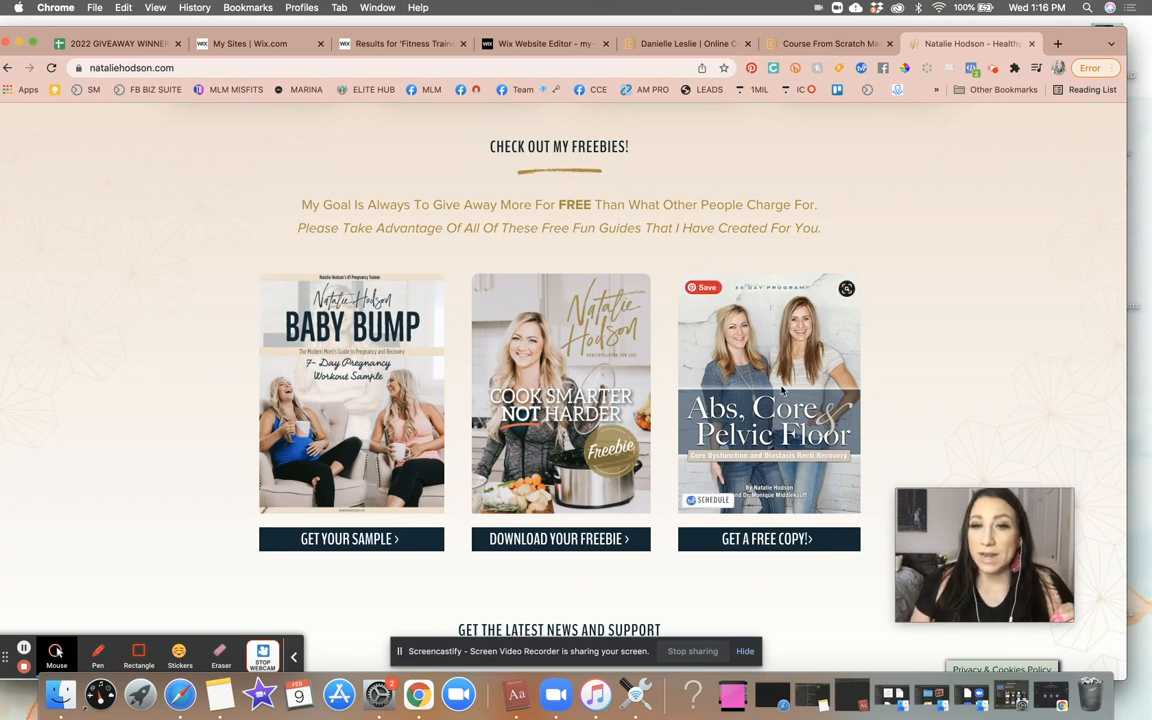
click(596, 545)
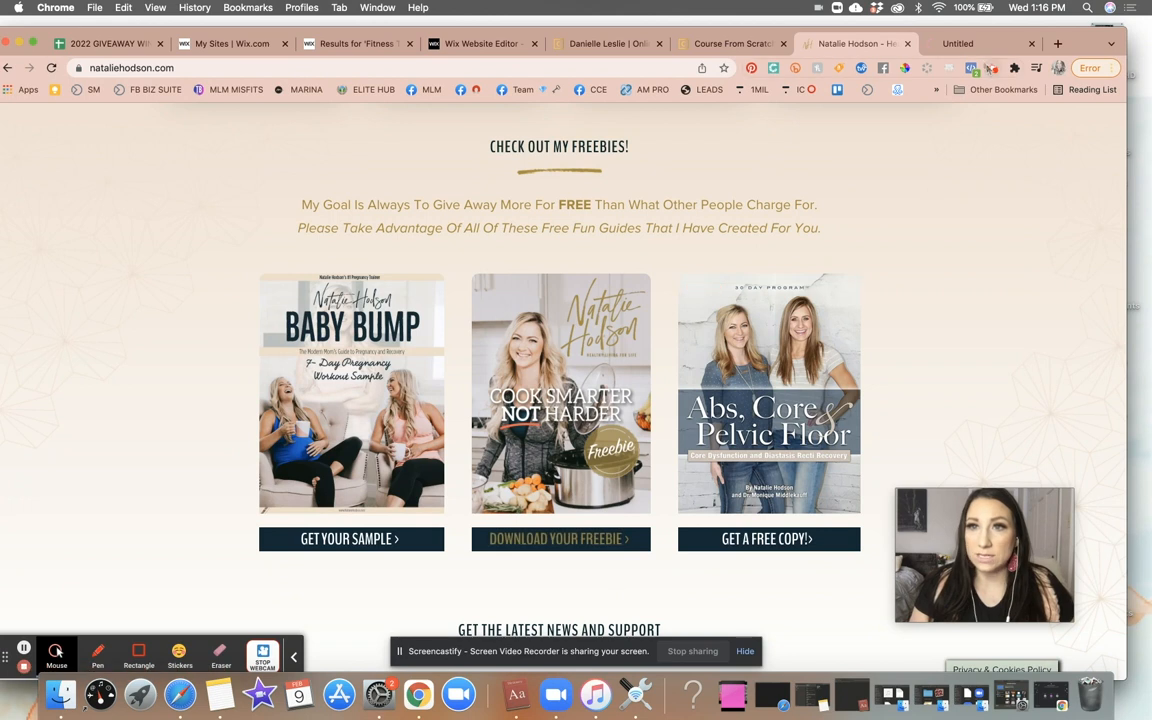
click(972, 47)
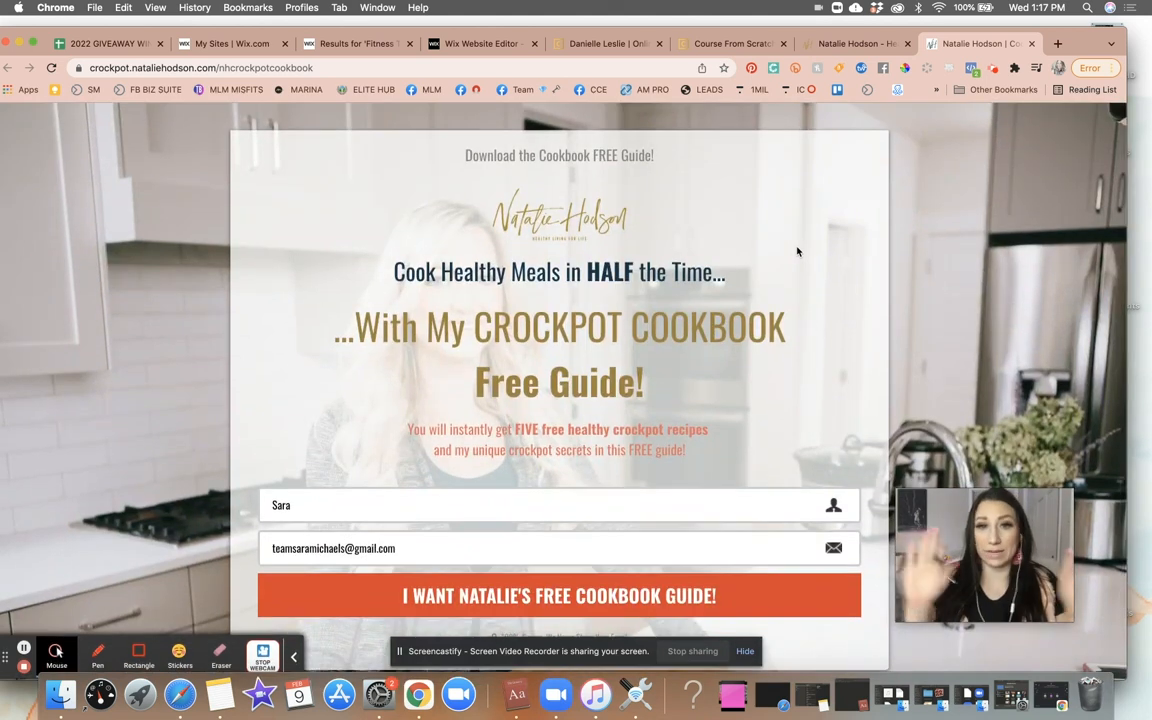
- Scroll through the Course From Scratch masterclass registration page to study its layout
click(729, 45)
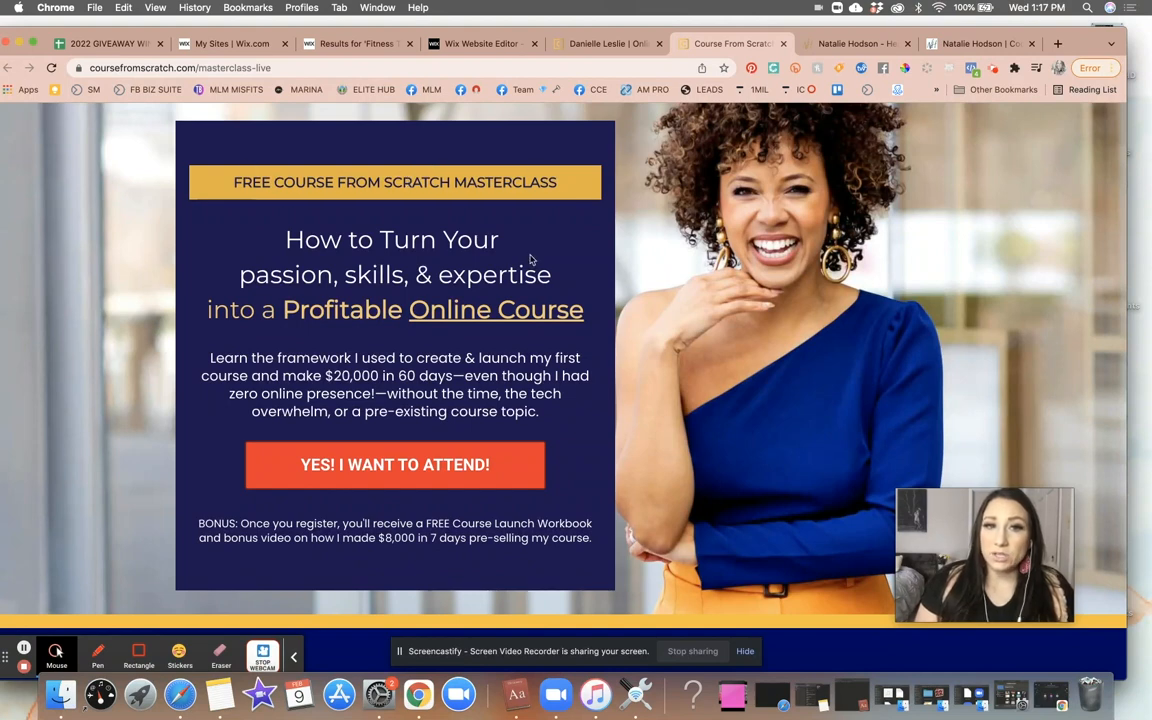
scroll(531, 260, down, 3)
scroll(531, 260, down, 4)
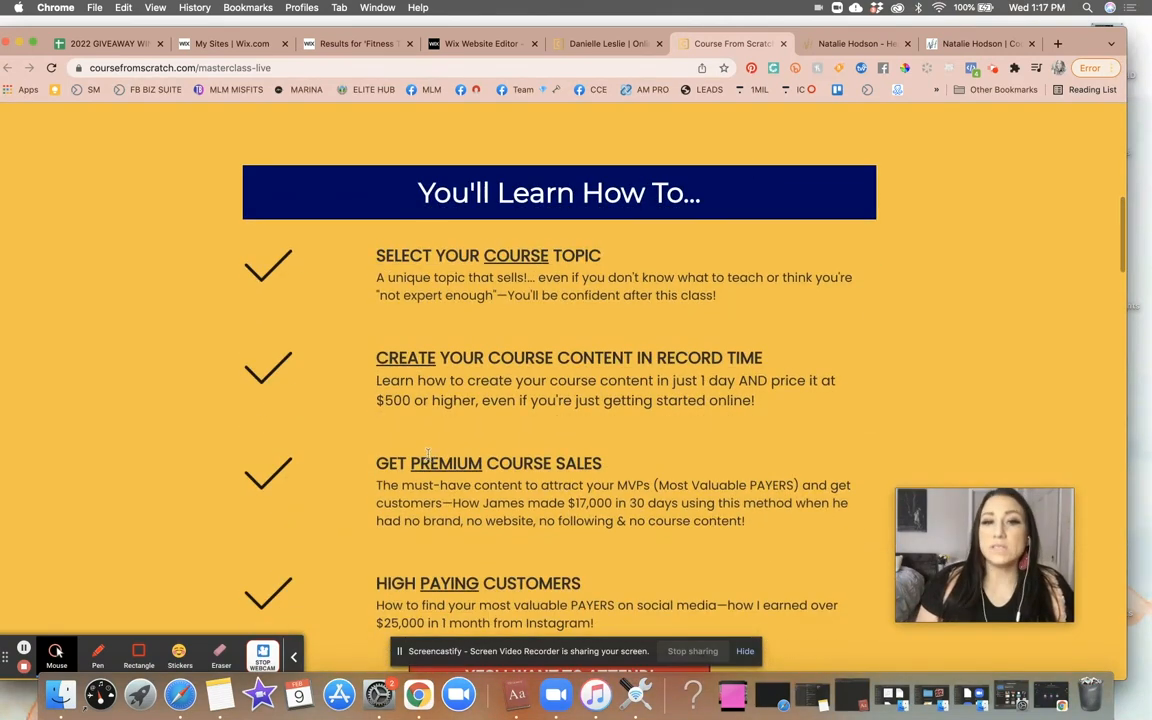
scroll(438, 459, down, 1)
scroll(438, 459, down, 4)
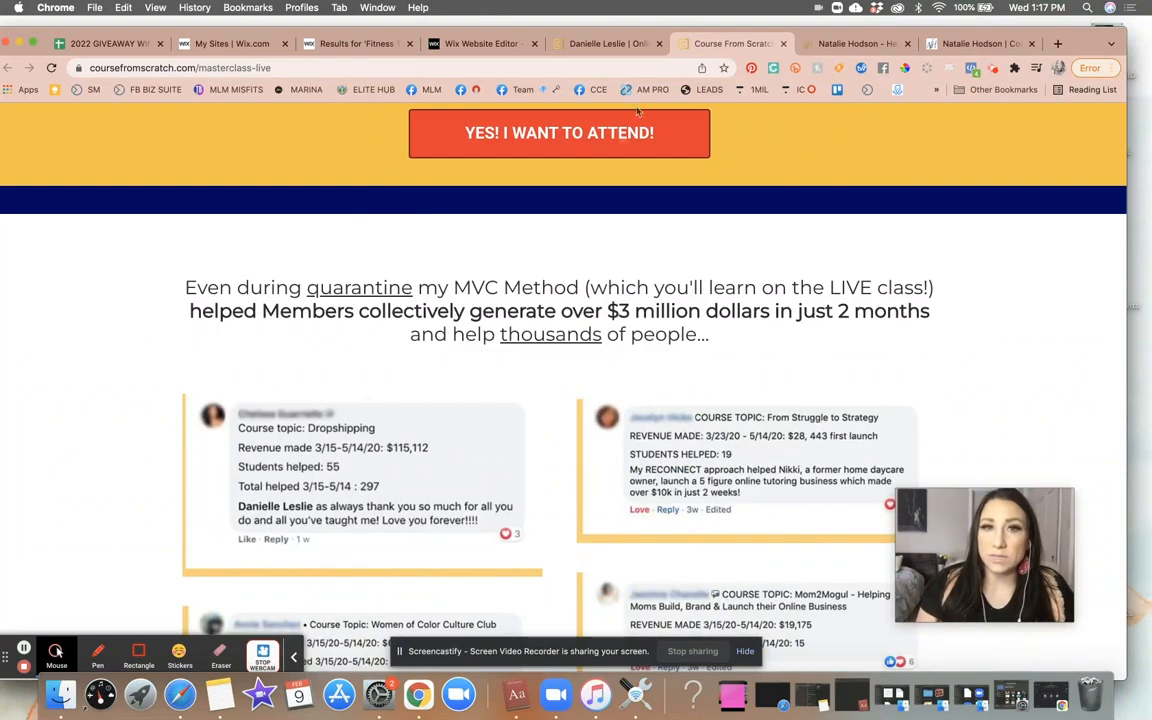
scroll(586, 388, down, 4)
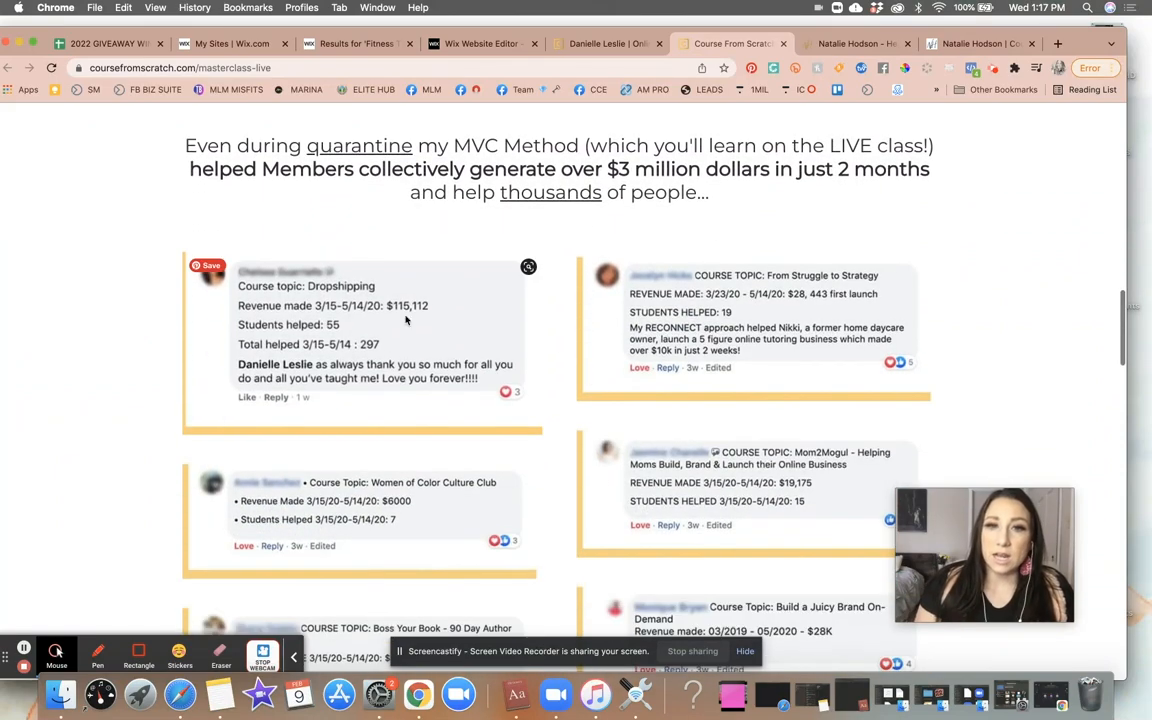
scroll(605, 482, down, 12)
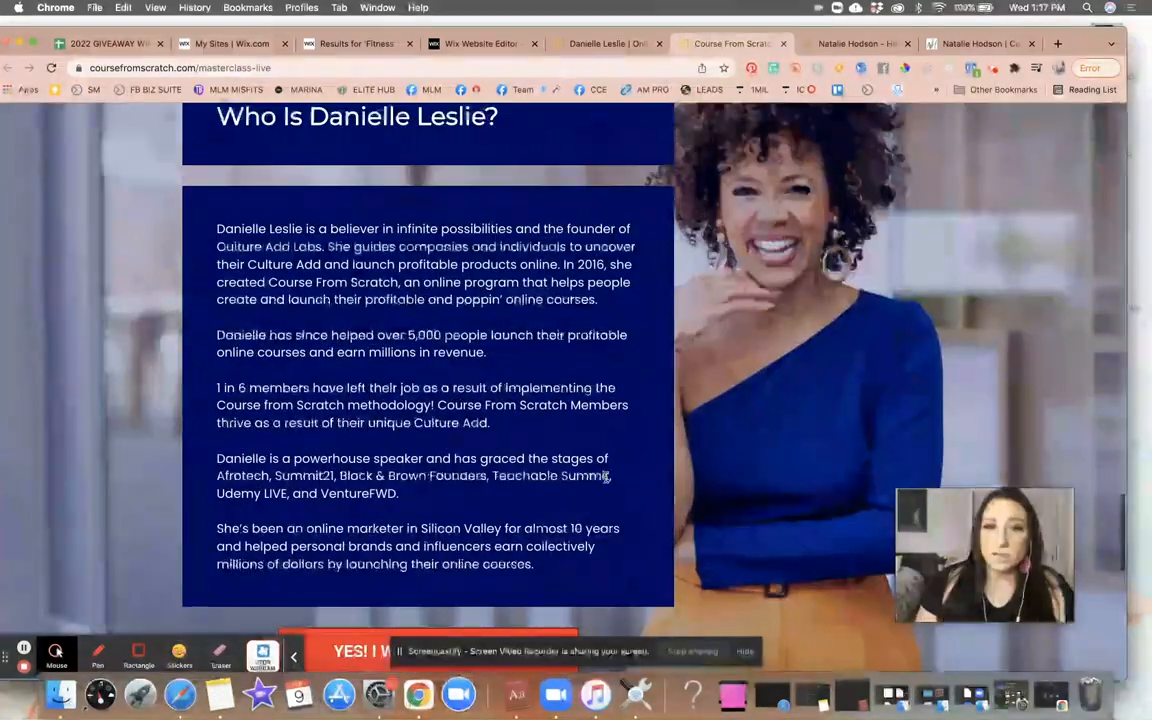
scroll(620, 460, down, 15)
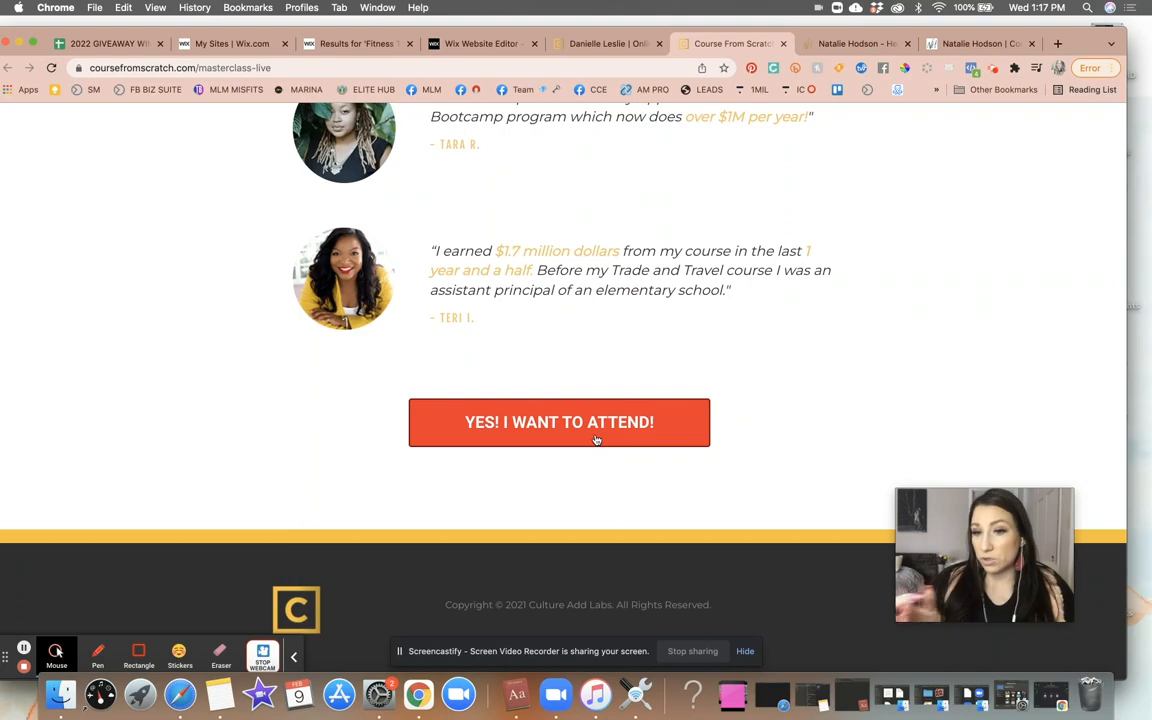
scroll(596, 440, up, 20)
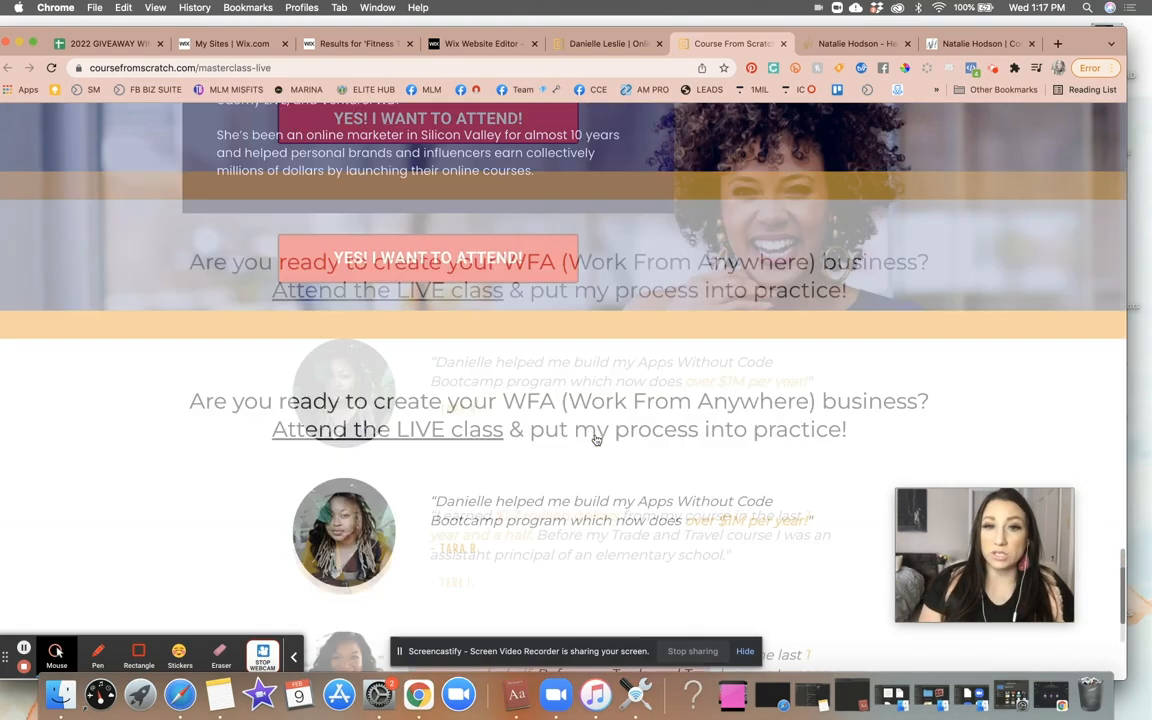
scroll(596, 440, up, 10)
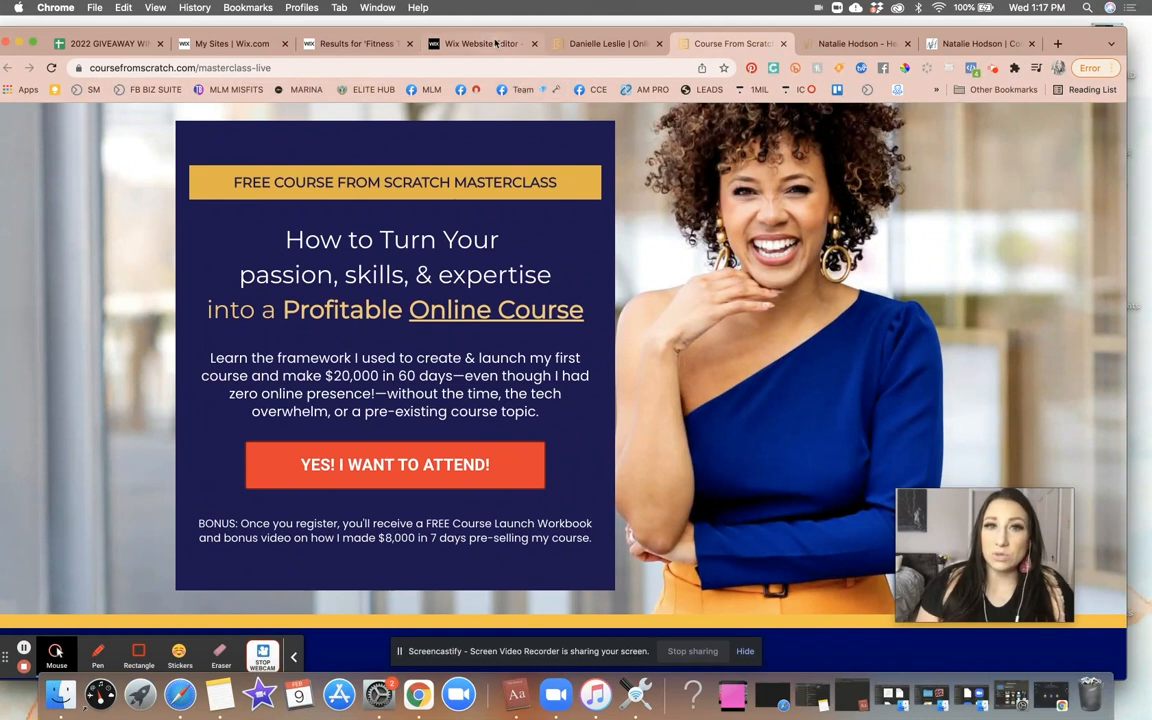
- Rename the Optin Page to Masterclass Optin in the site pages list
click(450, 43)
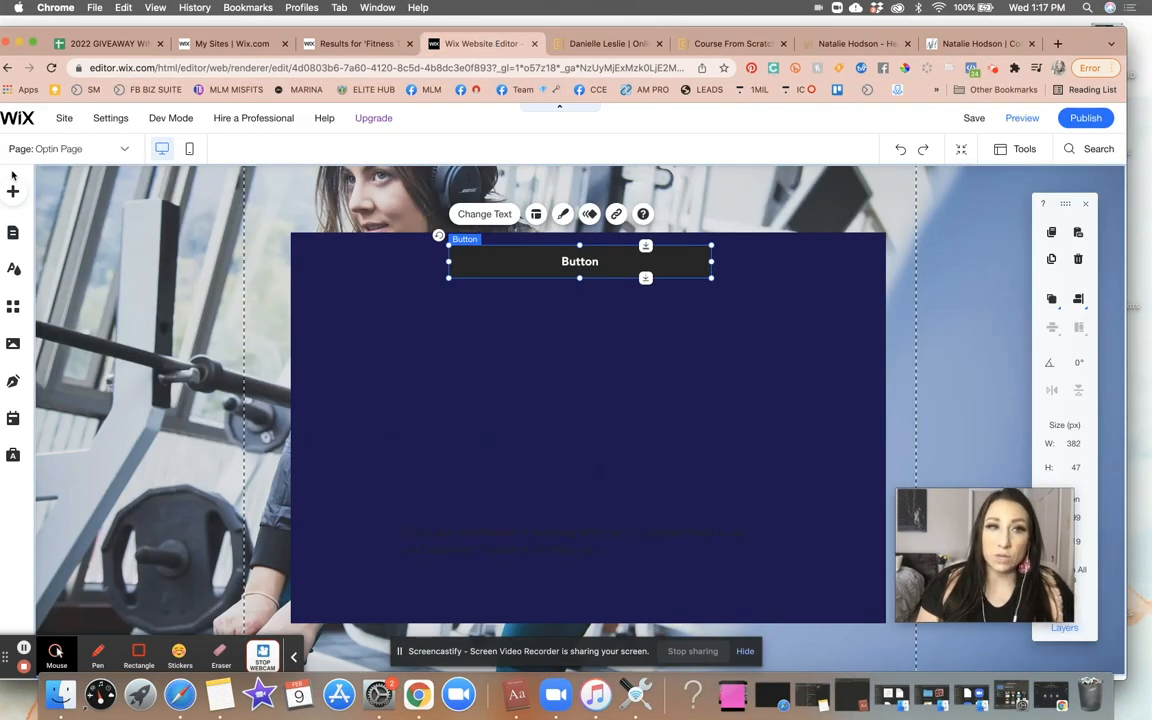
click(20, 235)
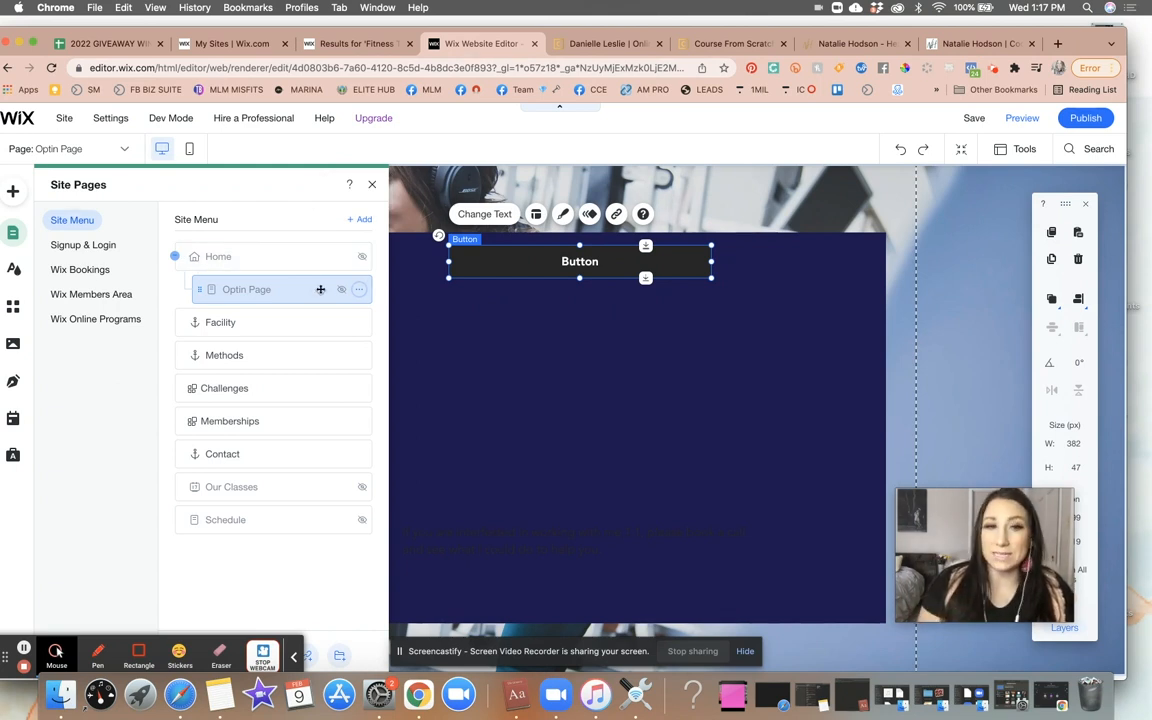
click(358, 291)
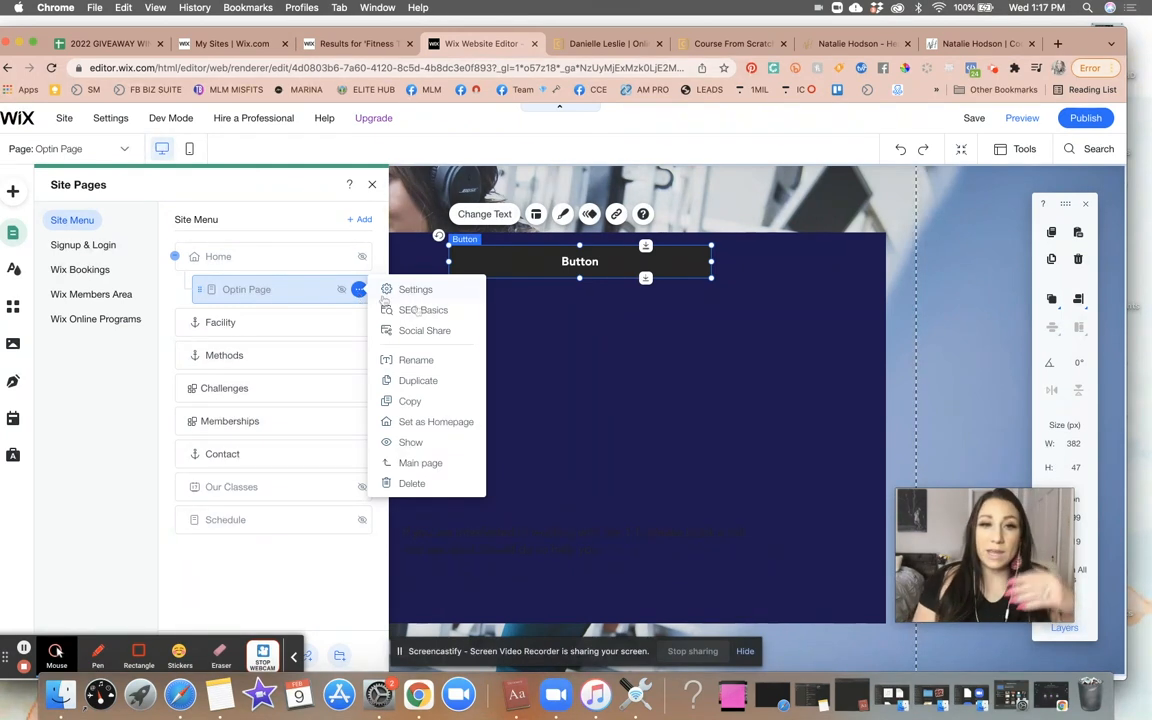
click(440, 362)
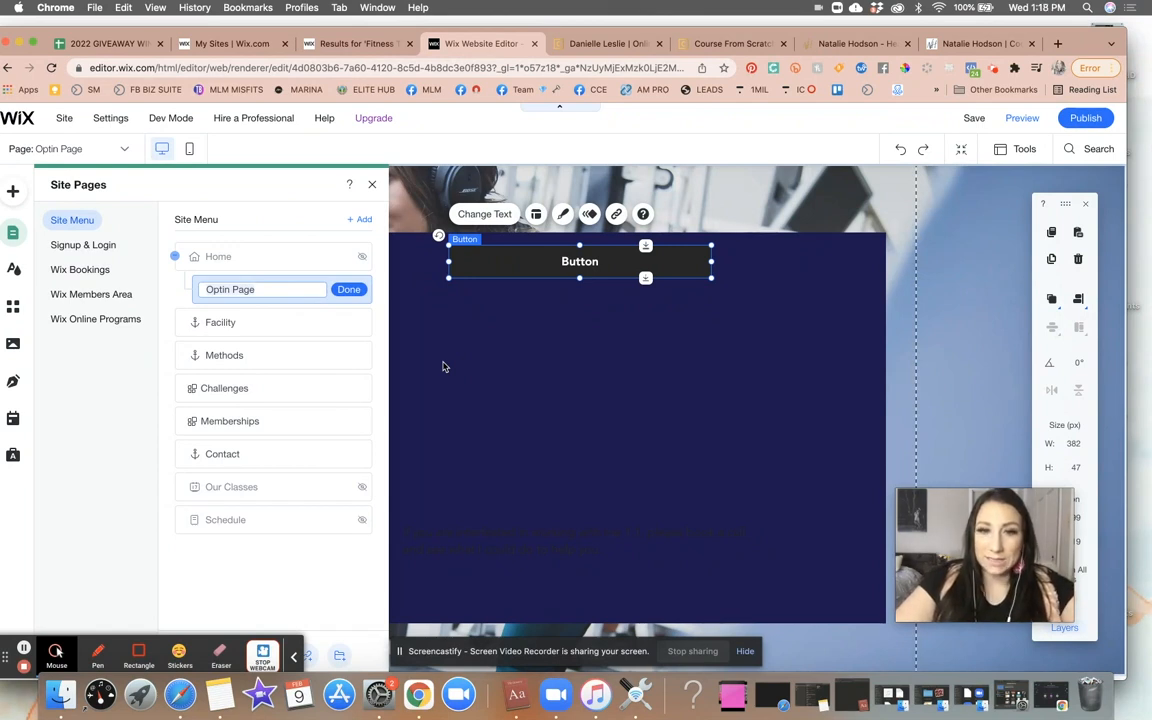
text(Ma)
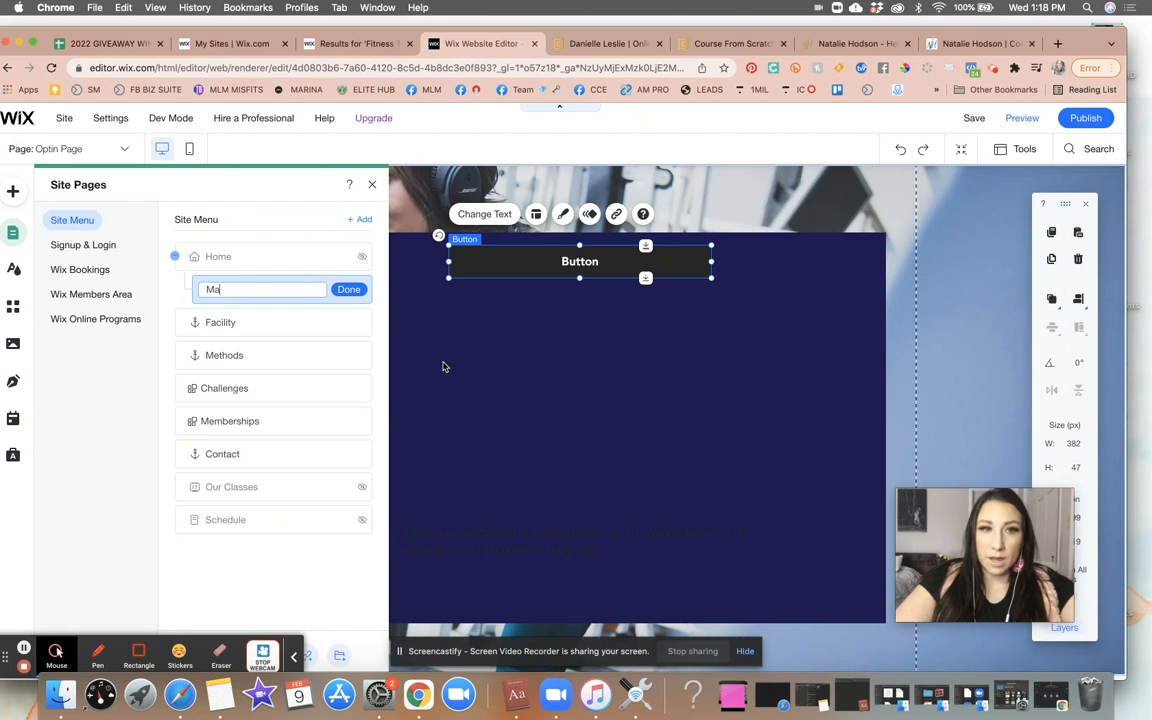
text(sterclass)
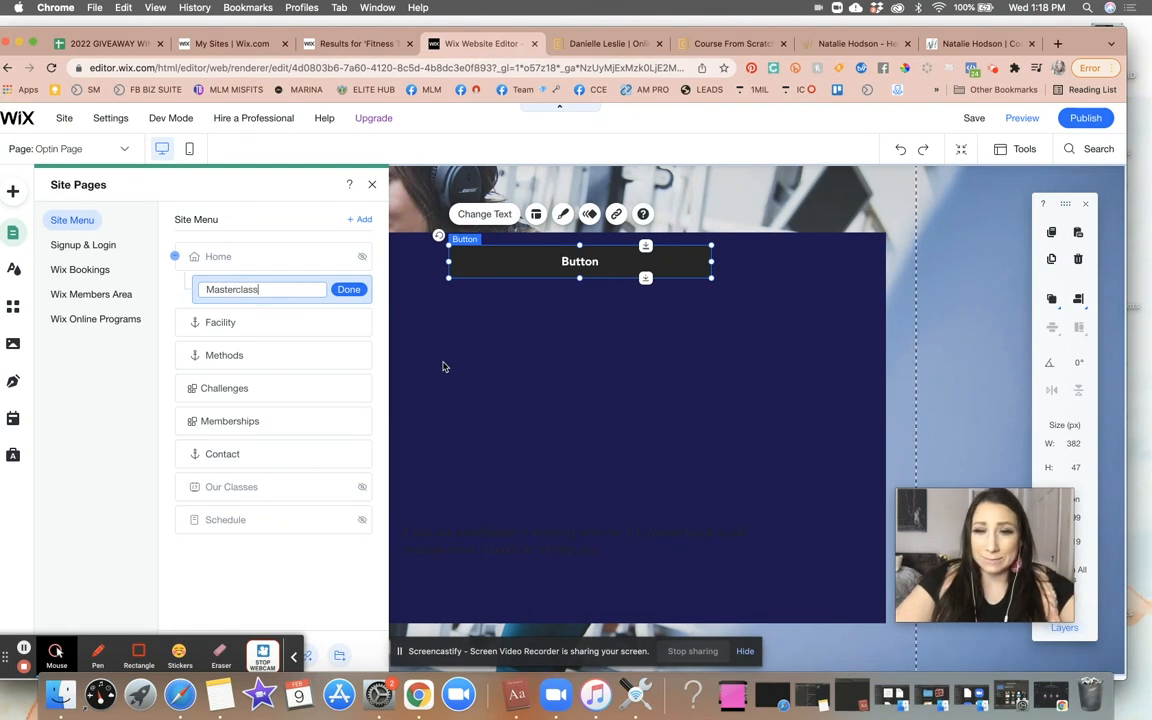
text( Optin)
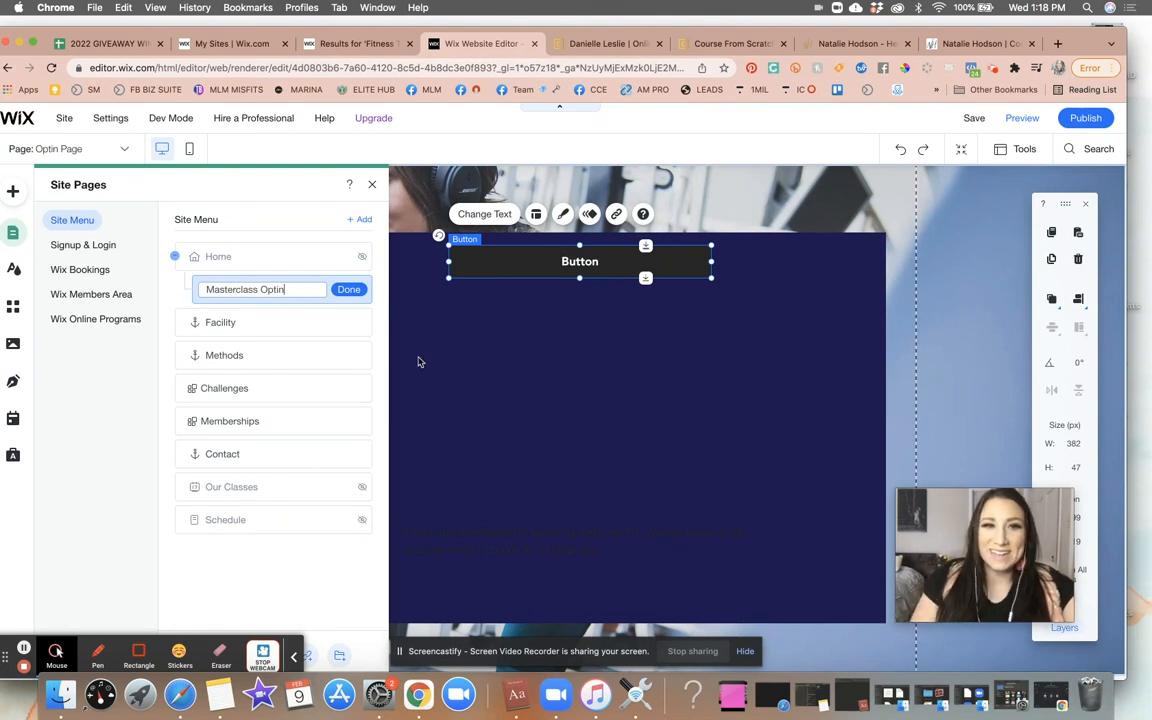
click(348, 290)
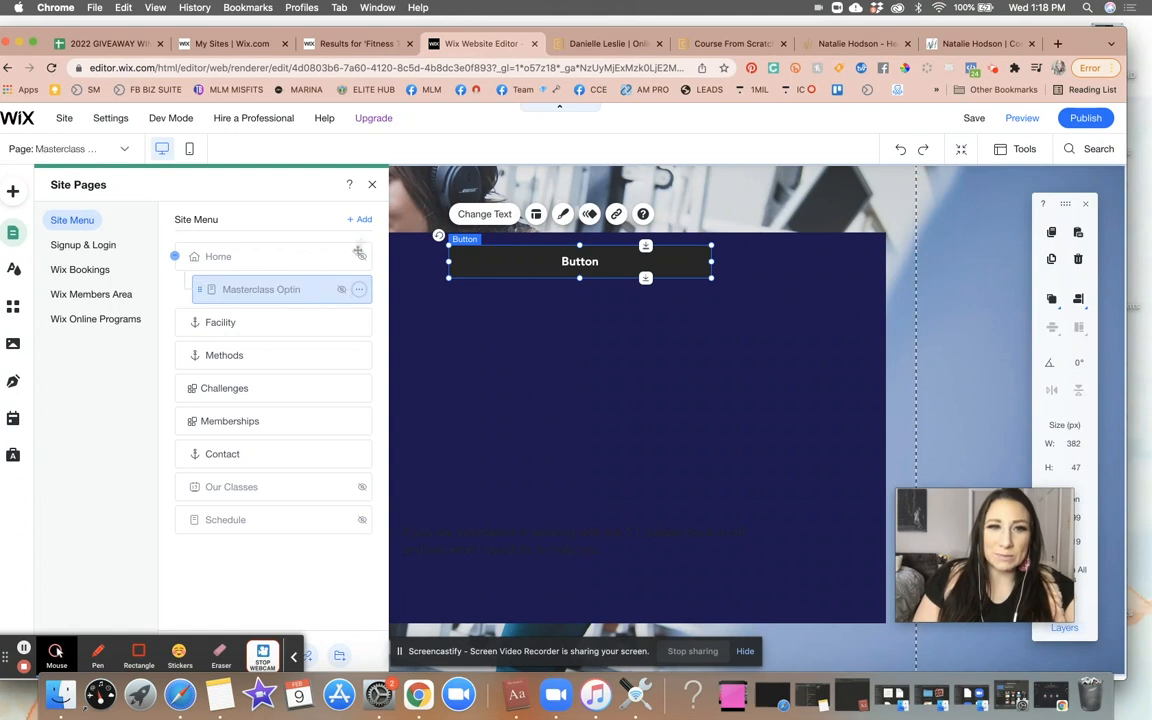
click(373, 187)
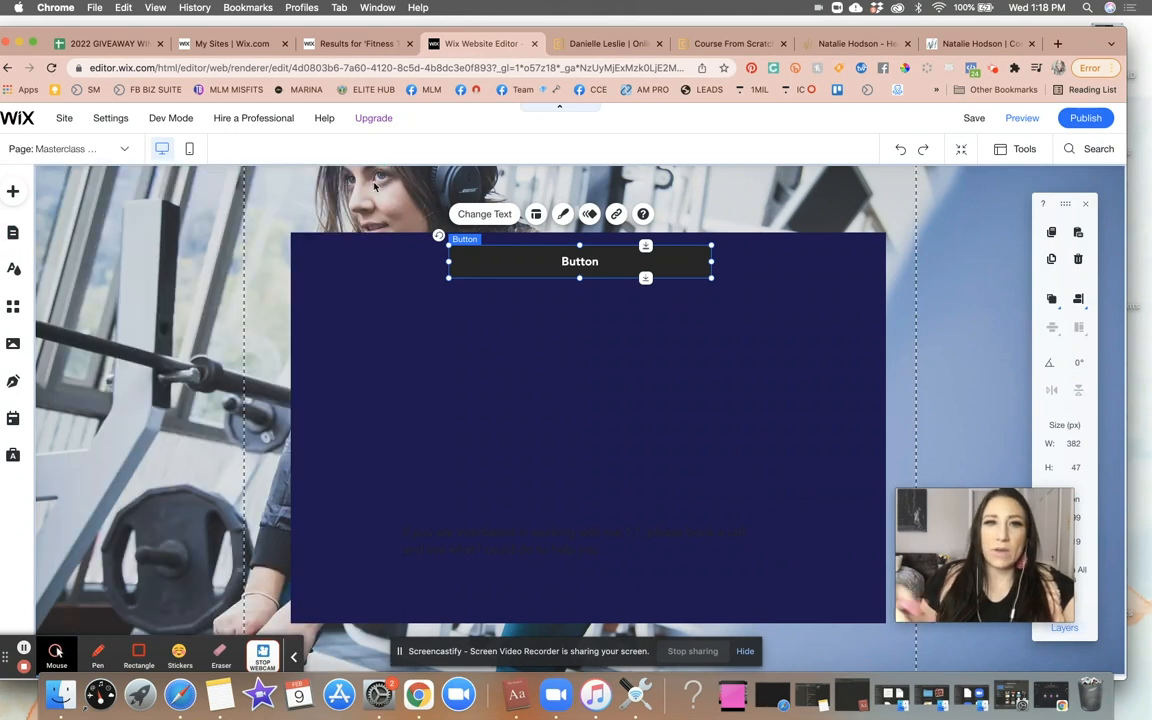
- Set the Masterclass Optin page's layout to No Header & Footer in its page settings
click(12, 232)
click(12, 232)
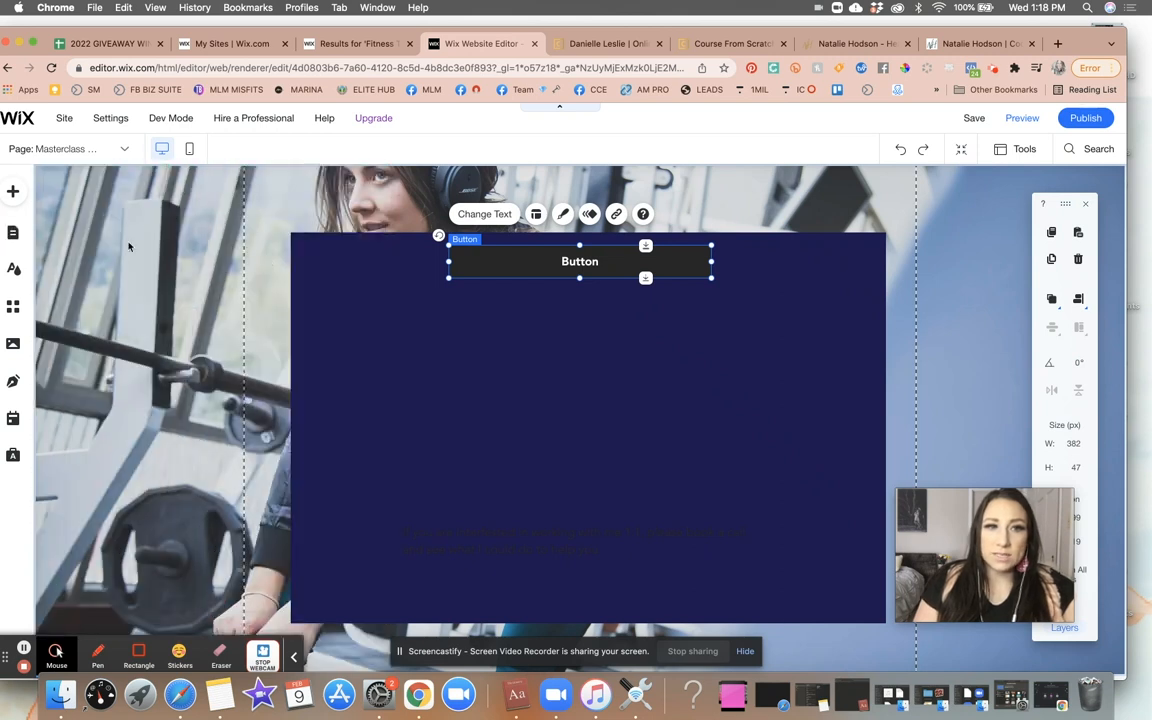
click(13, 235)
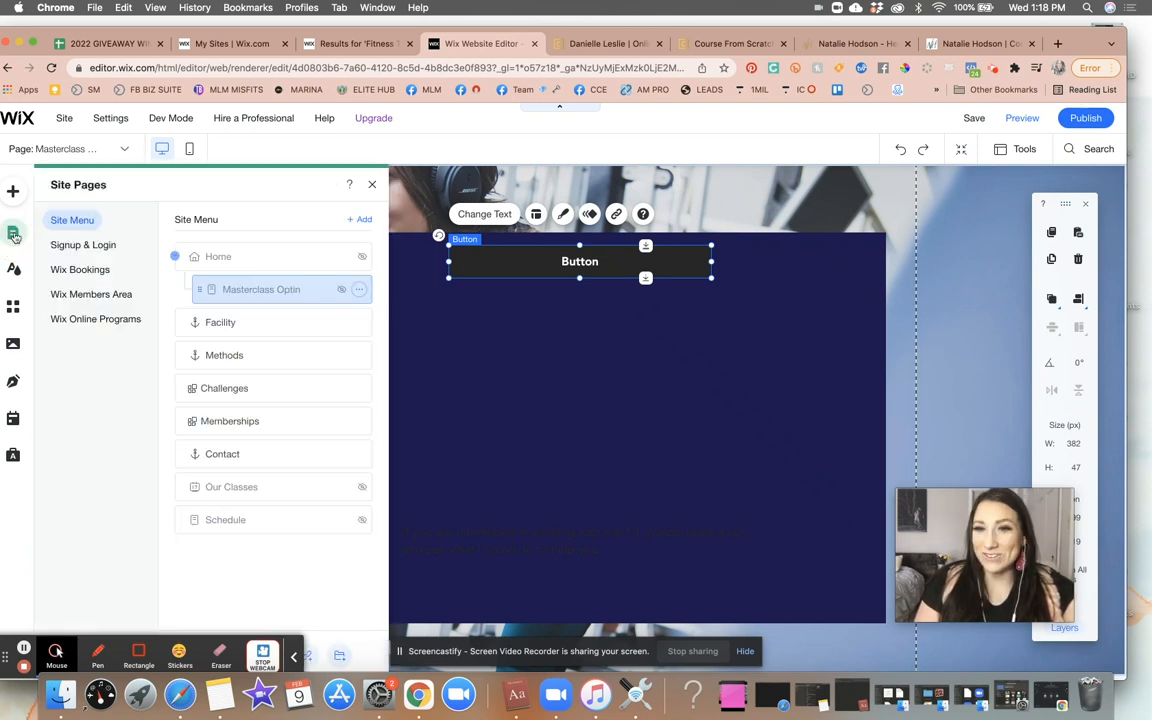
click(359, 291)
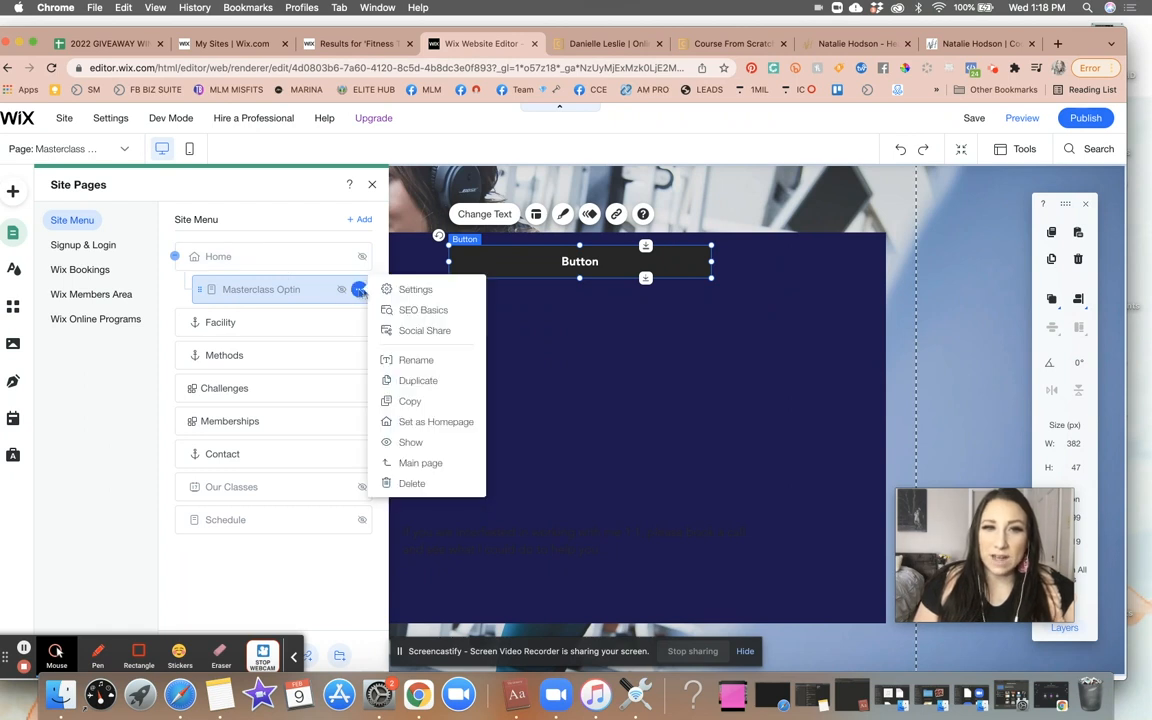
click(405, 291)
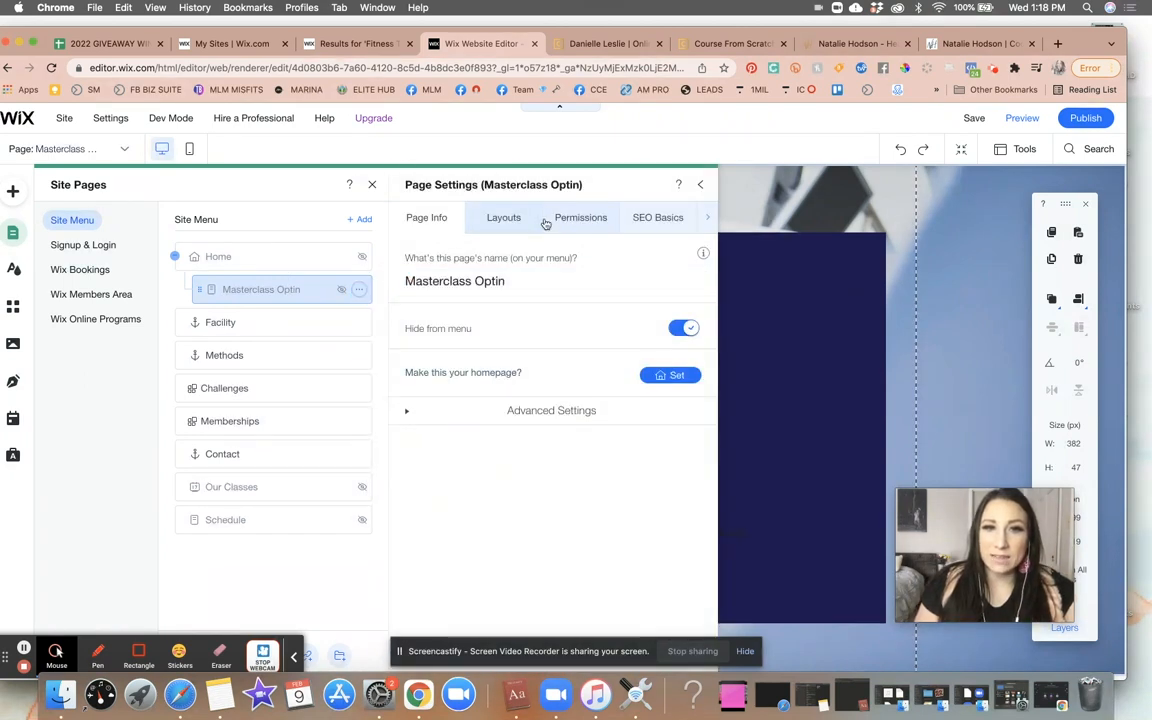
click(505, 219)
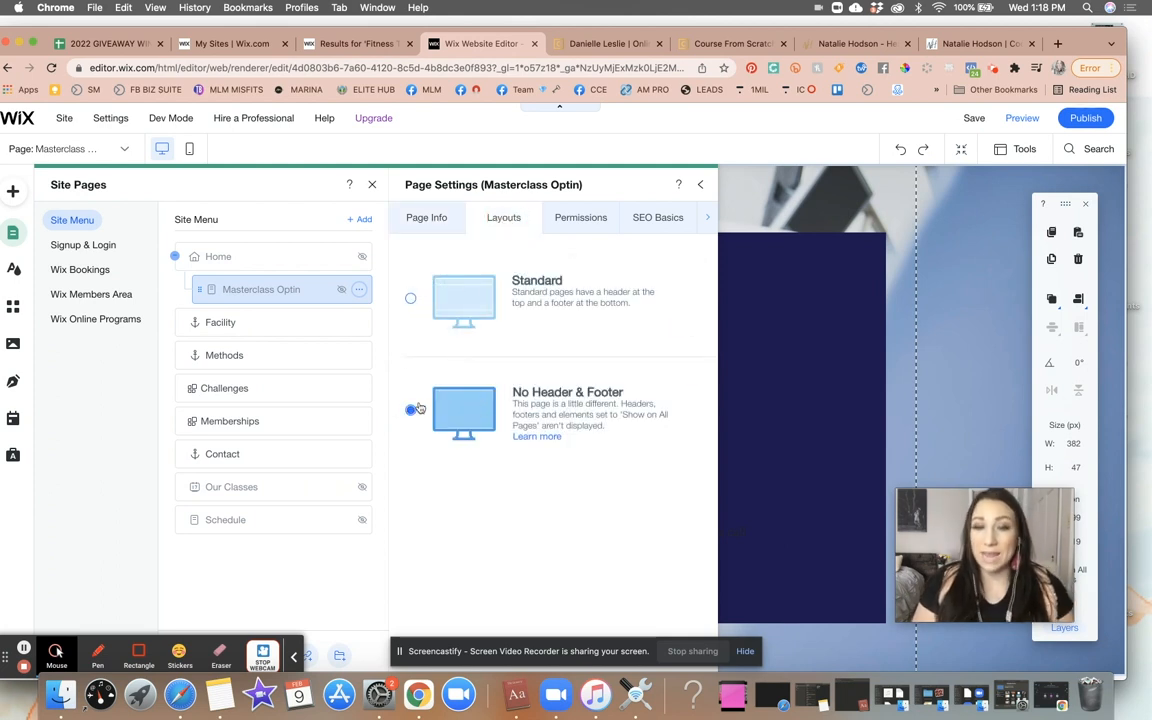
click(699, 189)
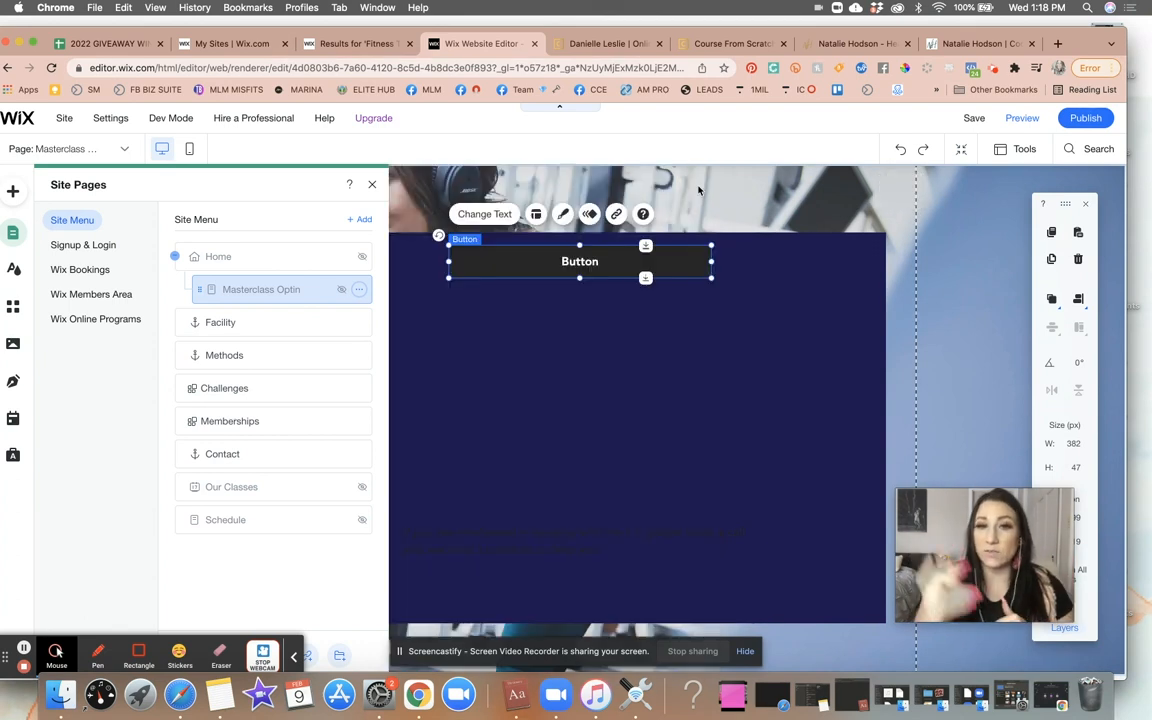
click(372, 184)
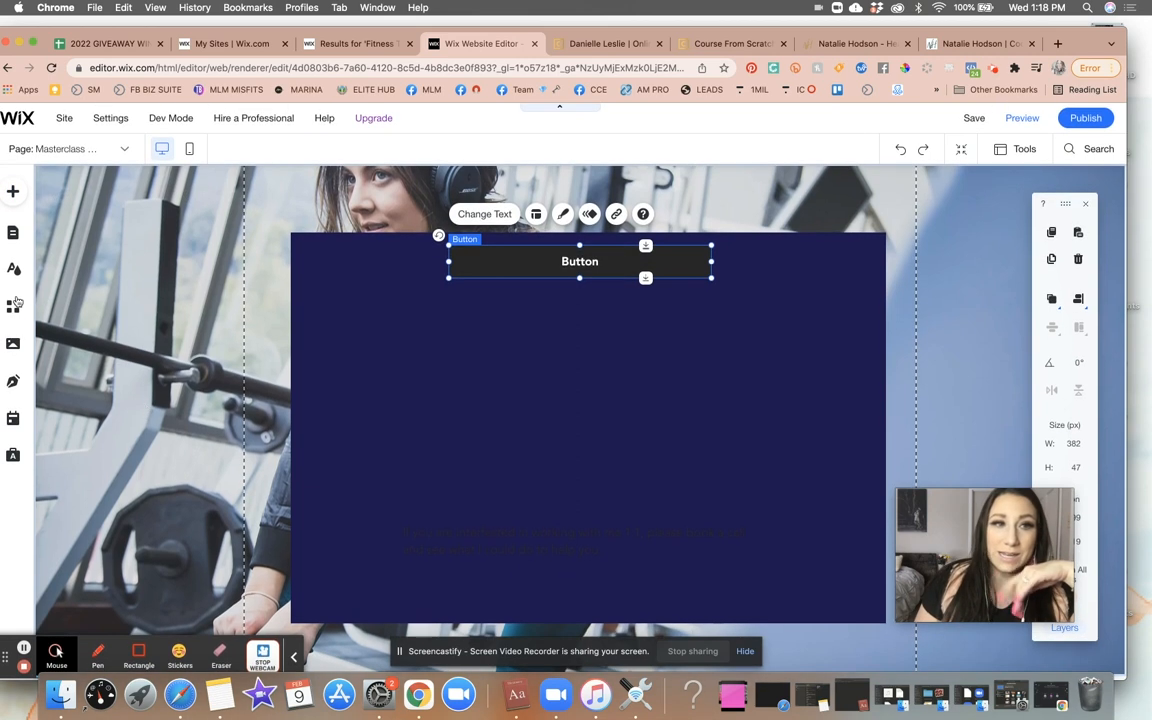
- Lower the strip background image opacity to 88 in its image settings
click(128, 212)
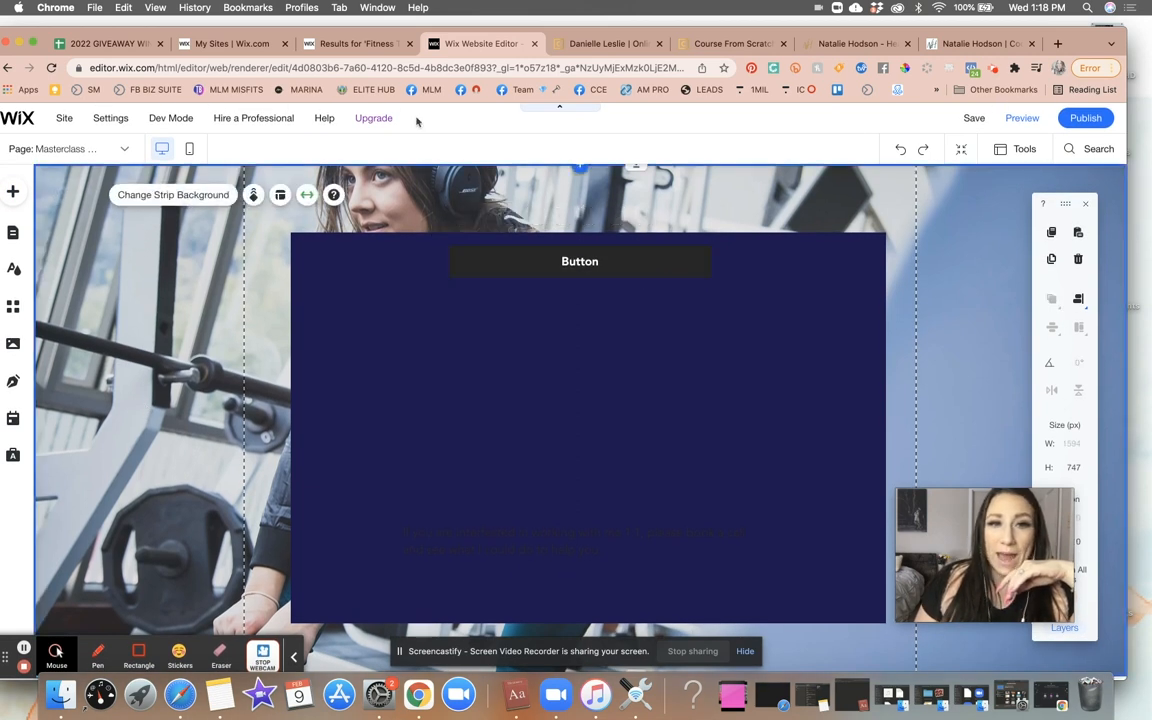
click(171, 196)
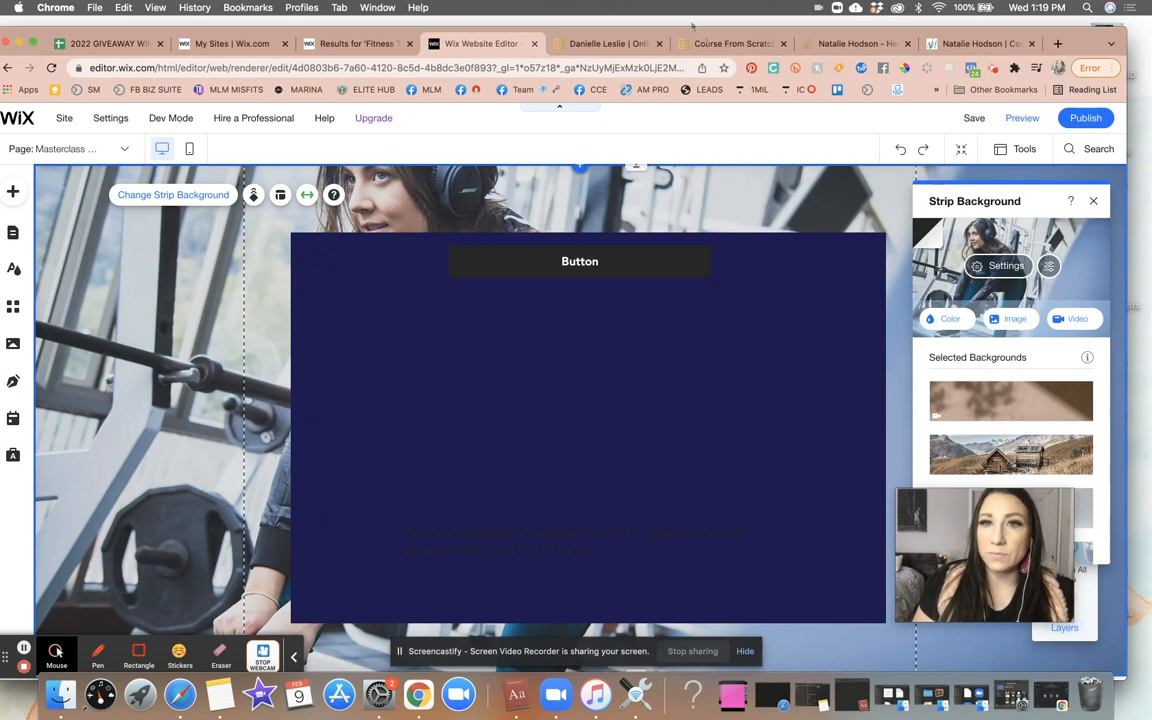
click(1004, 266)
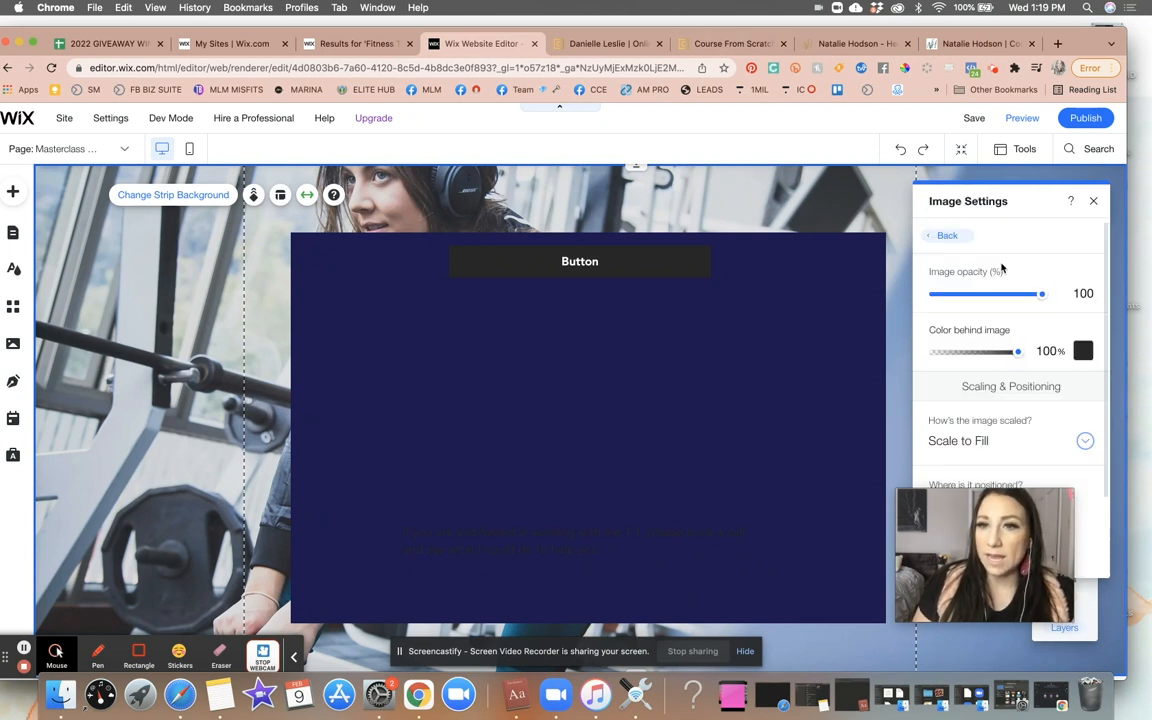
mouse_move(1040, 300)
mouse_down()
mouse_move(1005, 296)
mouse_move(1031, 293)
mouse_up()
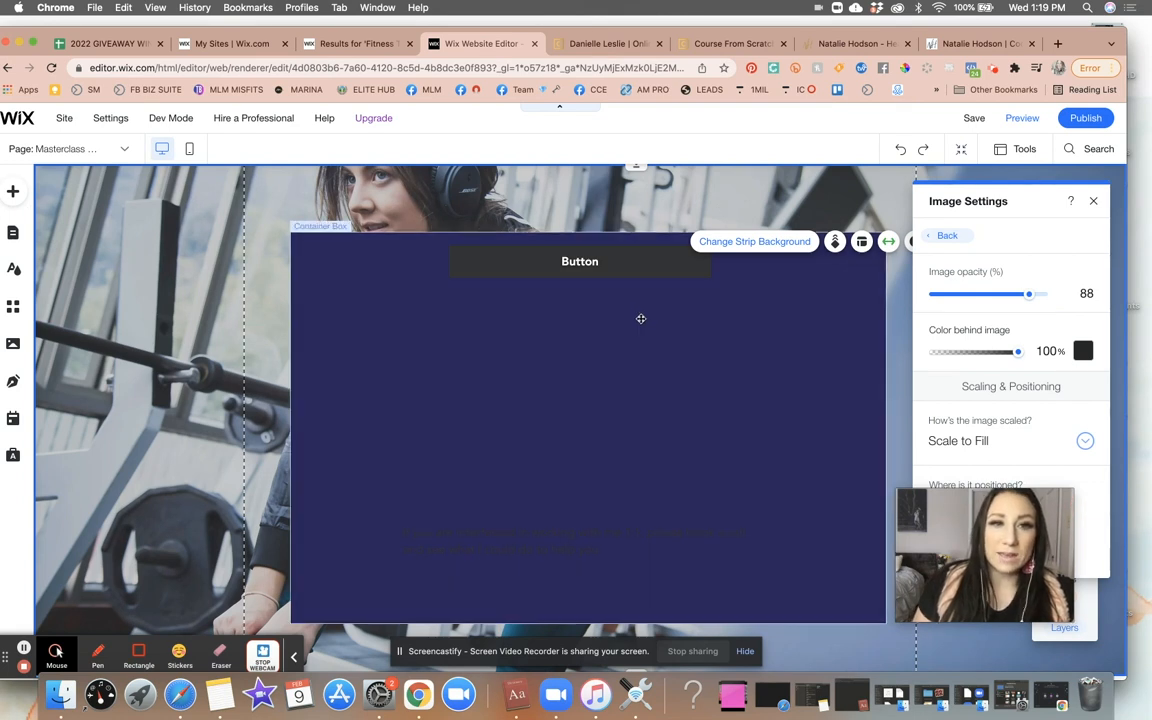
click(12, 191)
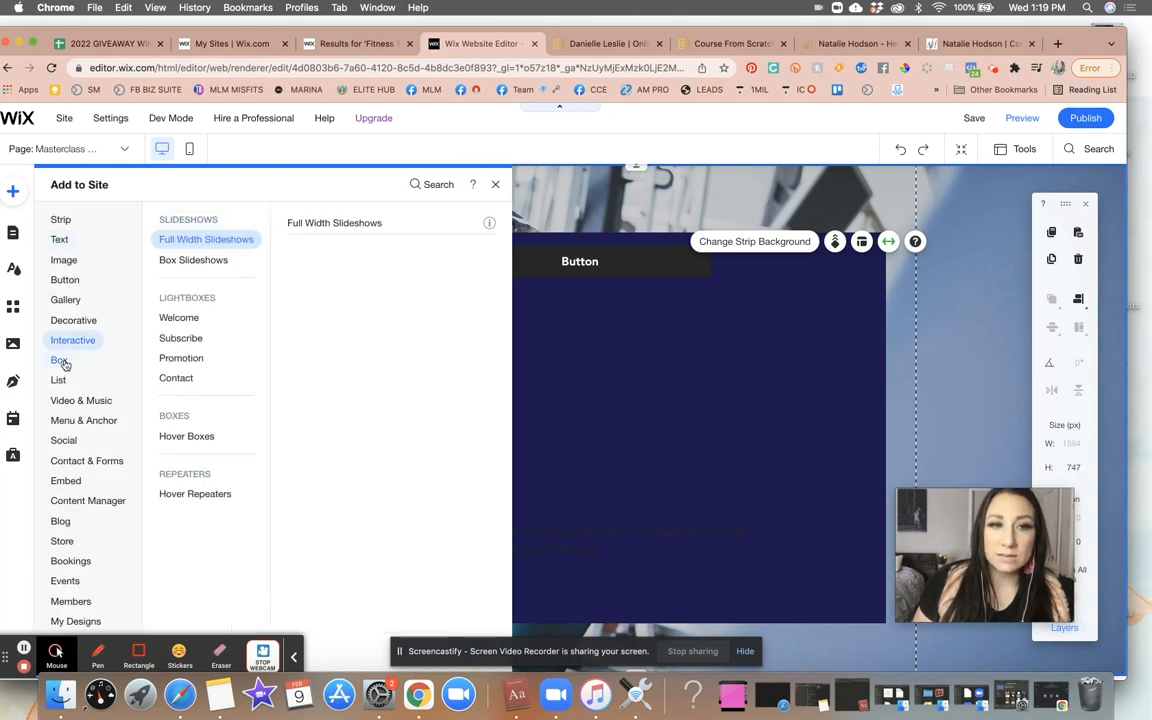
mouse_move(62, 364)
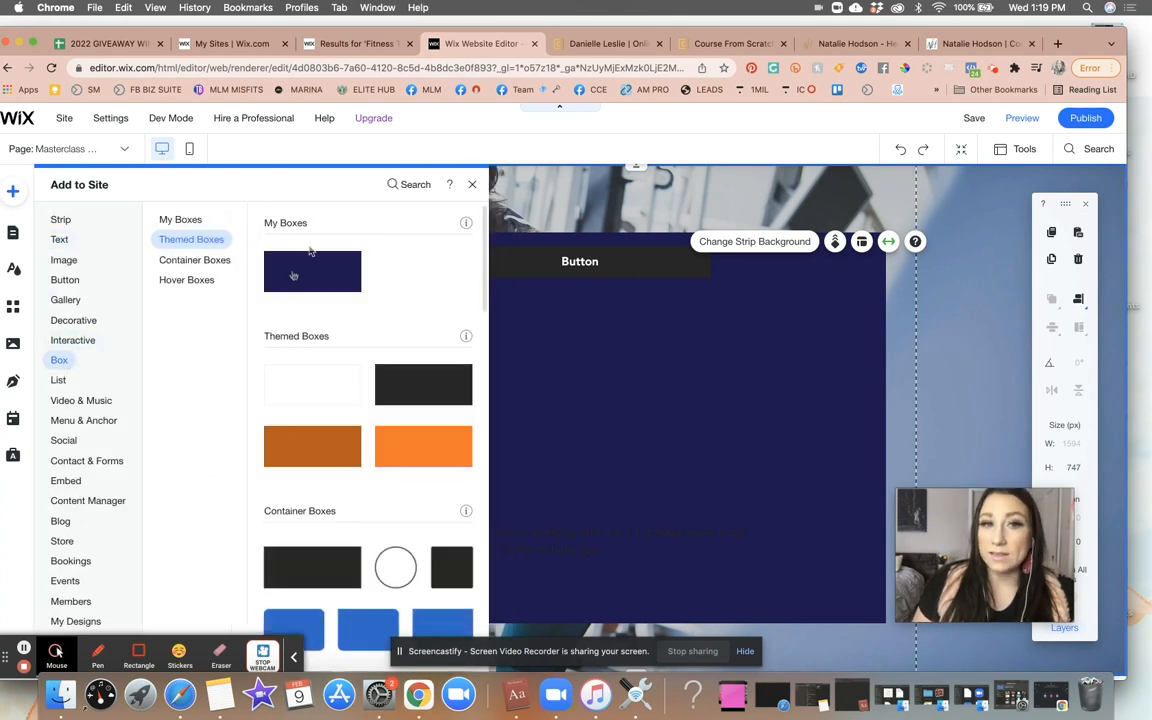
click(472, 184)
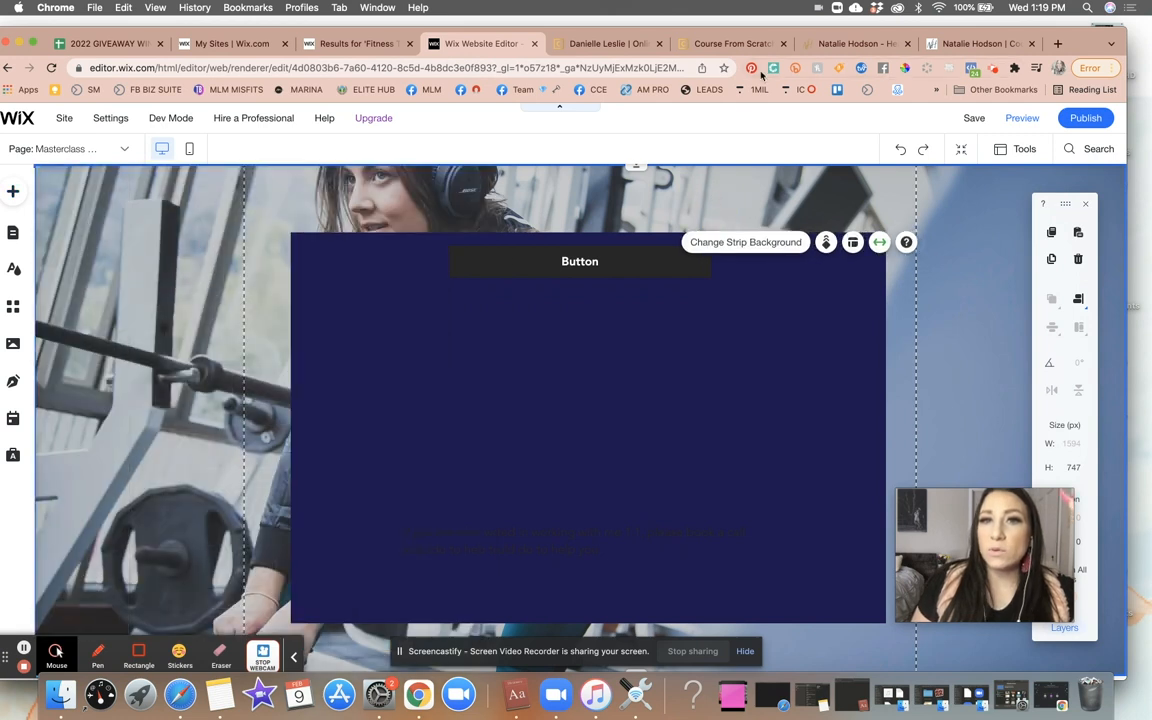
- Sample the navy box colour on the Course From Scratch masterclass page with the ColorPick eyedropper
click(738, 43)
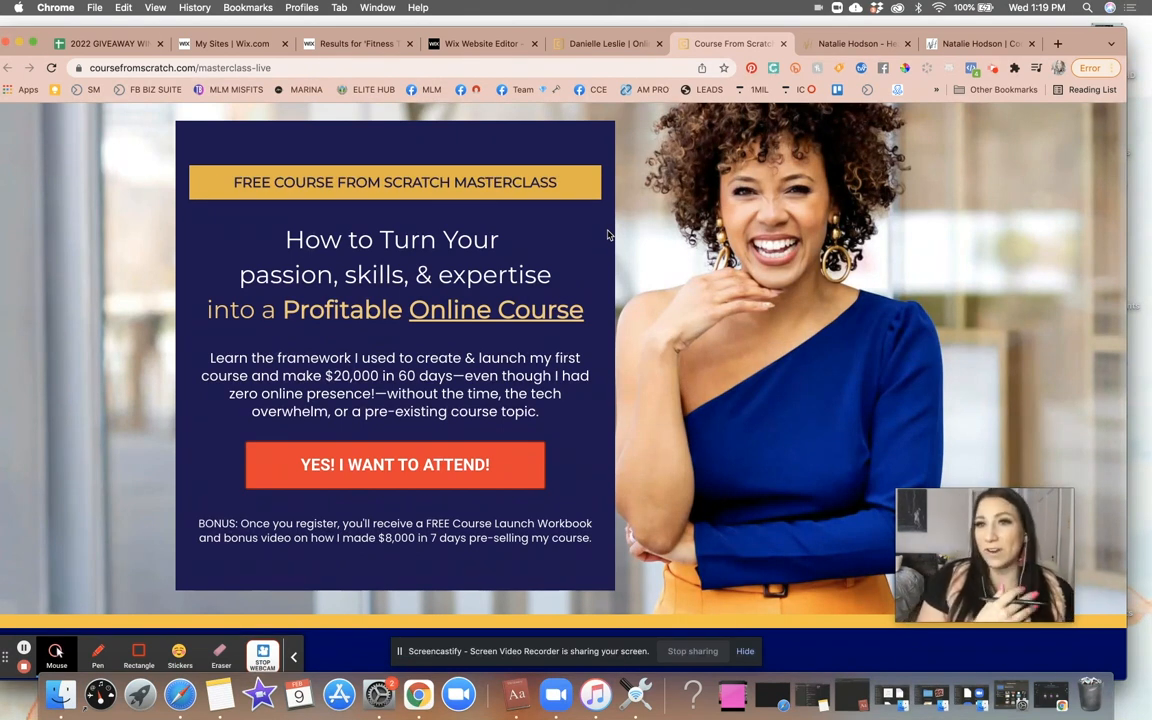
click(904, 68)
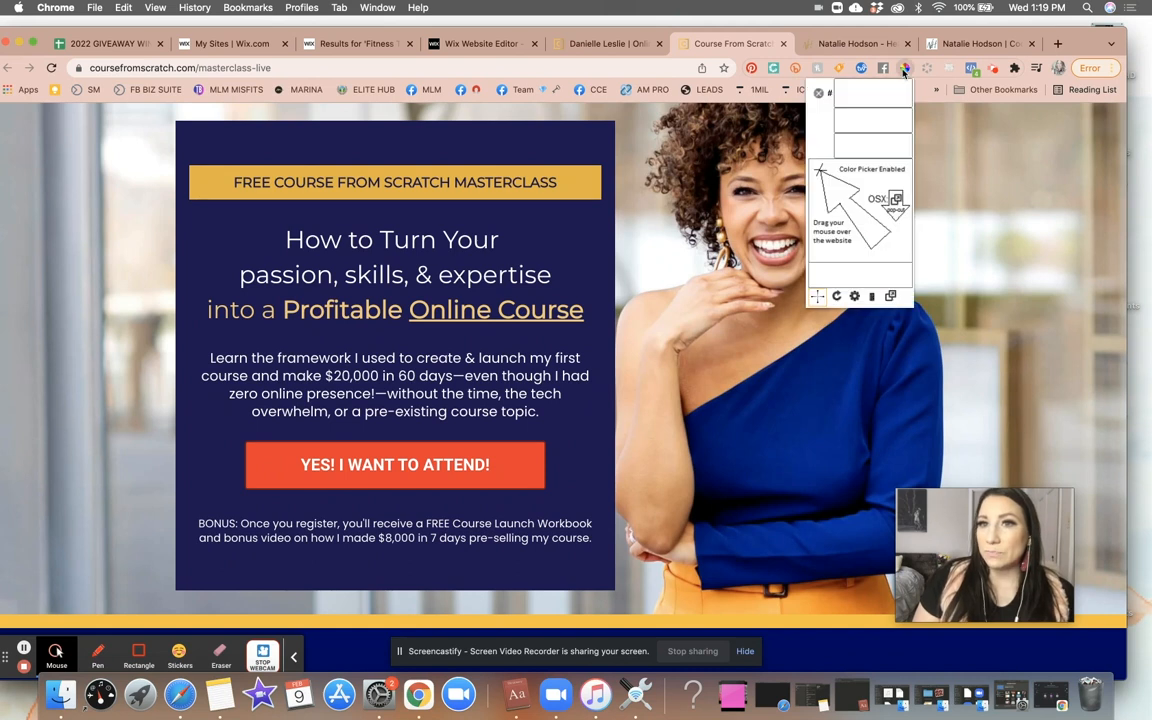
click(904, 68)
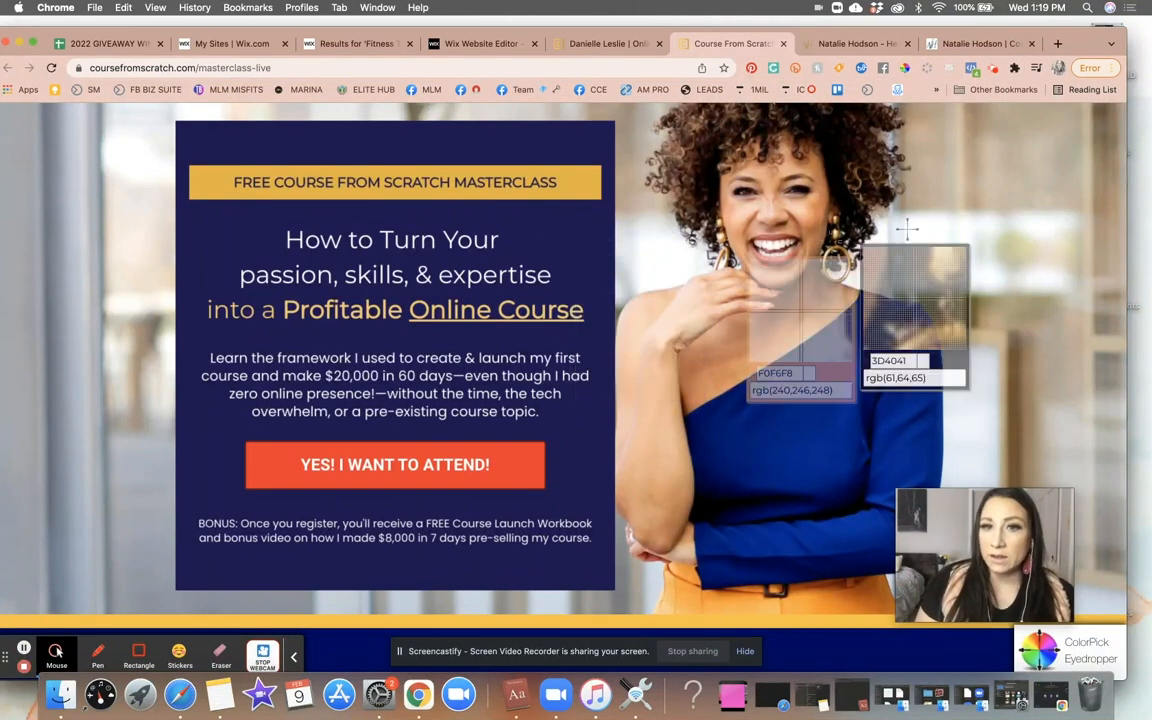
click(904, 68)
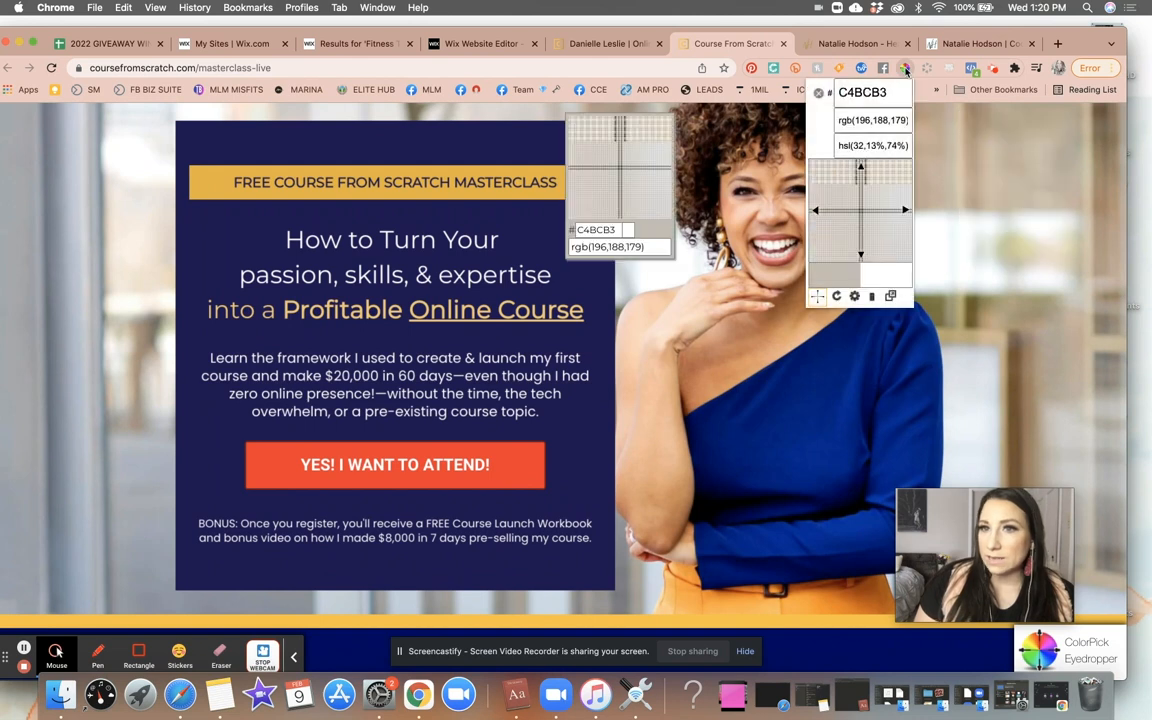
click(564, 248)
click(555, 215)
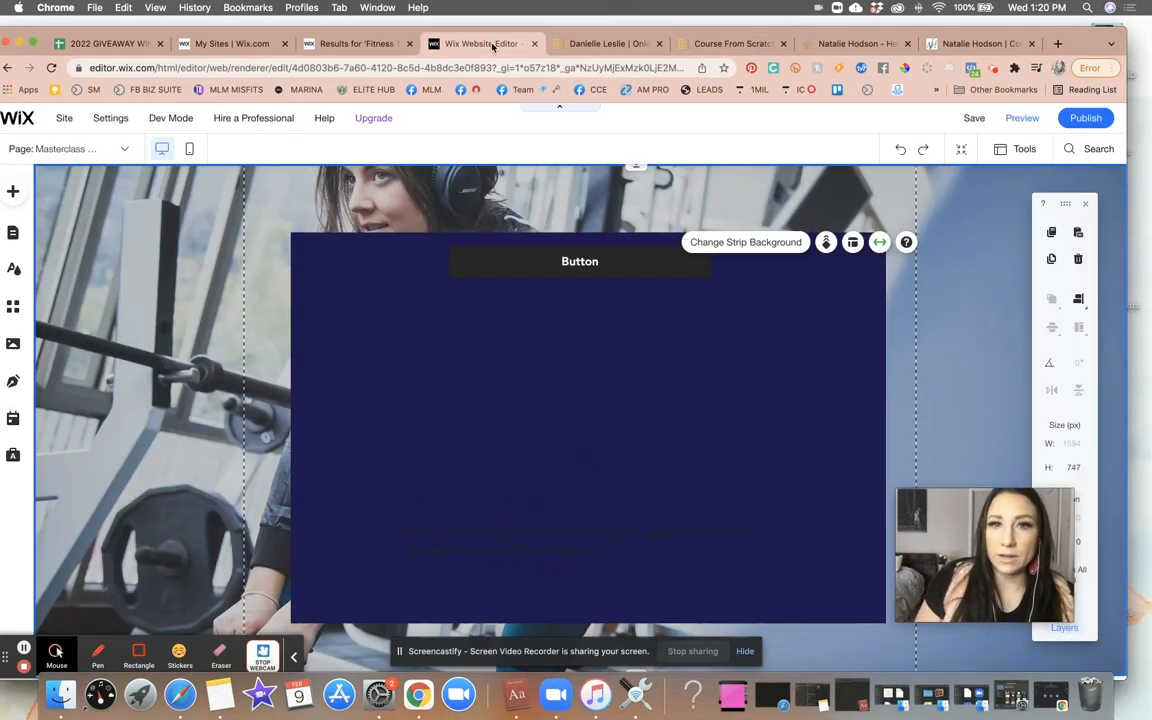
- Return to the Wix editor, select the box's button and relabel it 10 STEPS
click(447, 44)
click(642, 374)
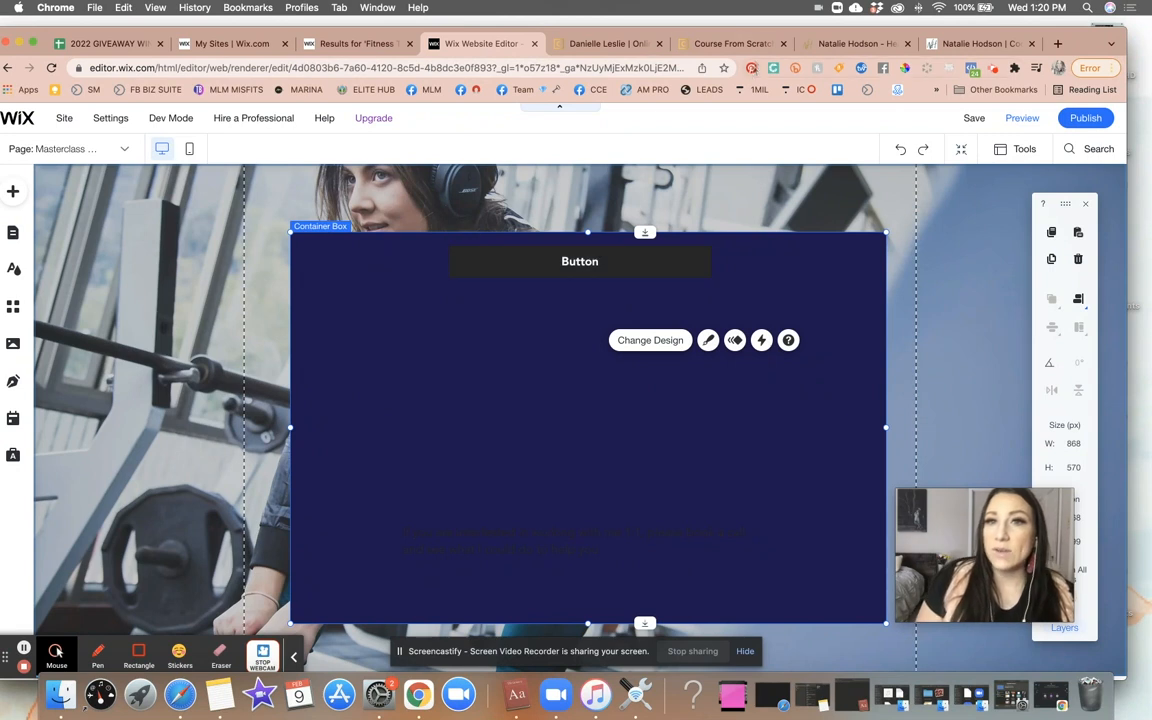
click(658, 276)
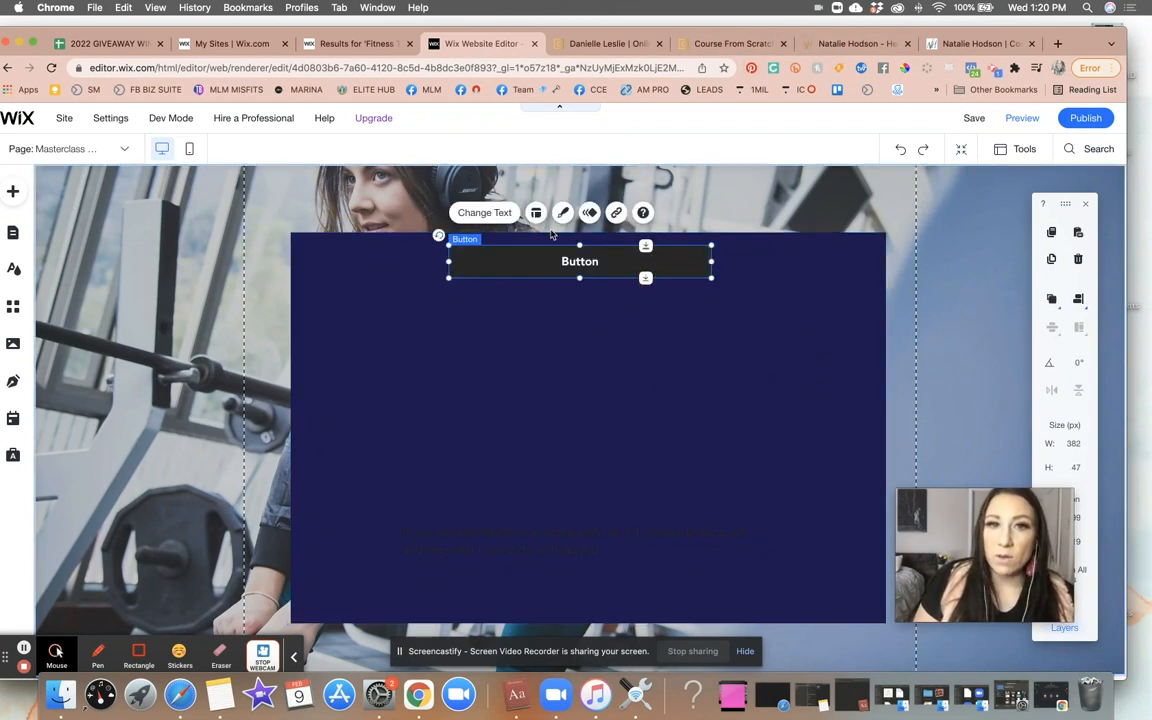
click(484, 212)
click(776, 320)
key(BackSpace)
key(BackSpace)
key(BackSpace)
key(BackSpace)
key(BackSpace)
key(BackSpace)
text(10 STESP TO)
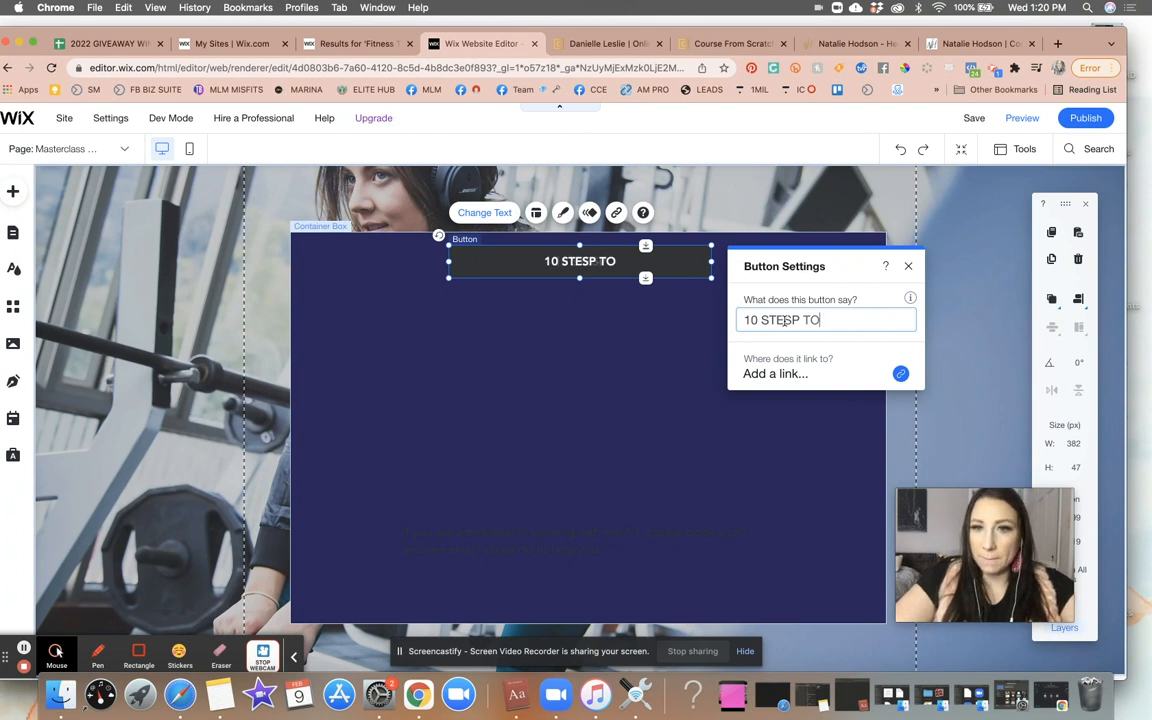
key(BackSpace)
key(BackSpace)
key(BackSpace)
key(BackSpace)
key(BackSpace)
key(BackSpace)
text(EPS)
- Replace the button label with HEALTHIER YOU MASTERCLASS
click(790, 321)
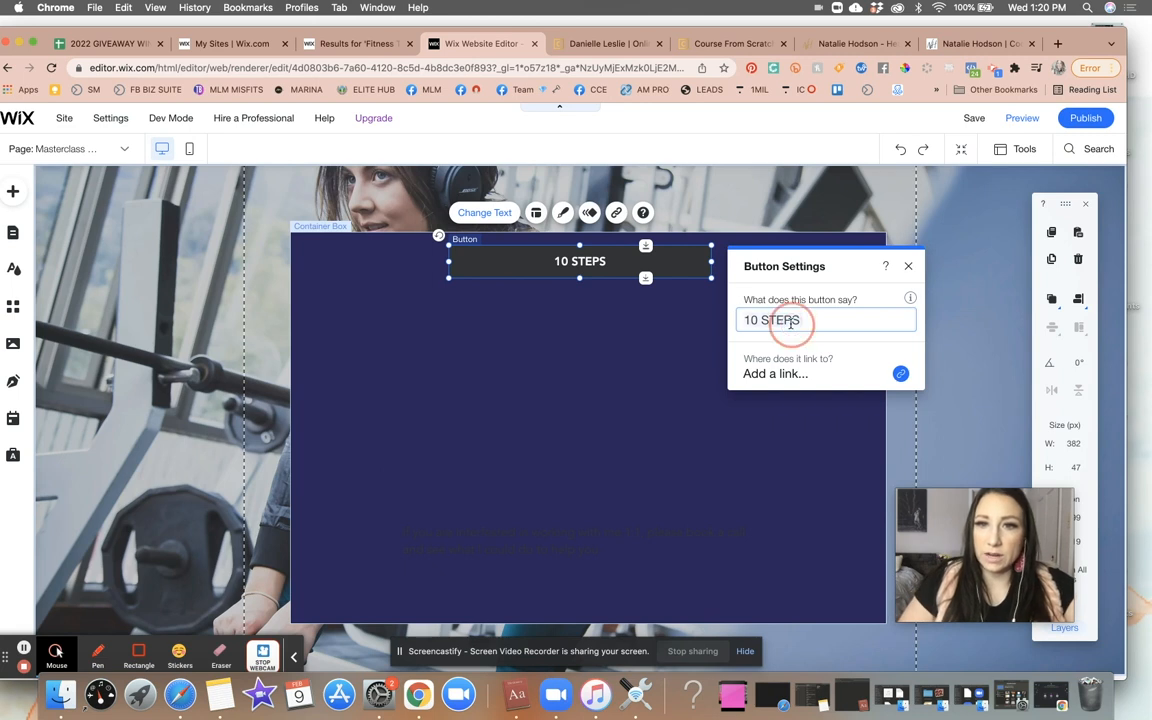
key(super+a)
text(HEAL)
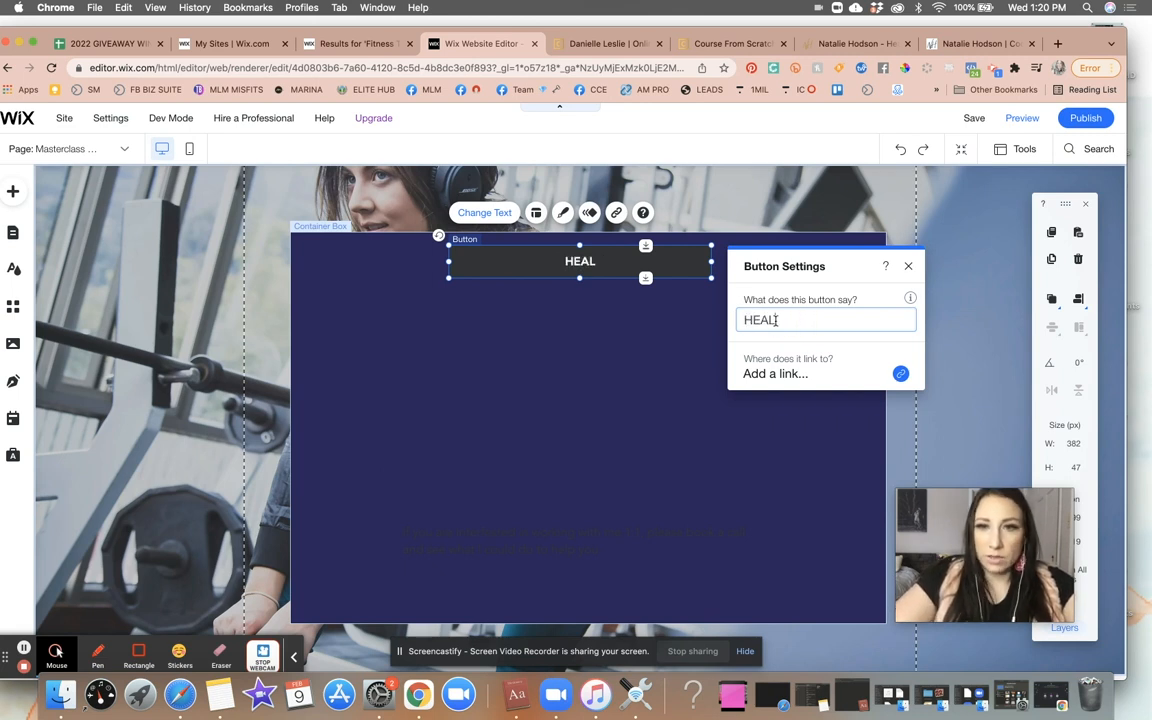
text(THIE)
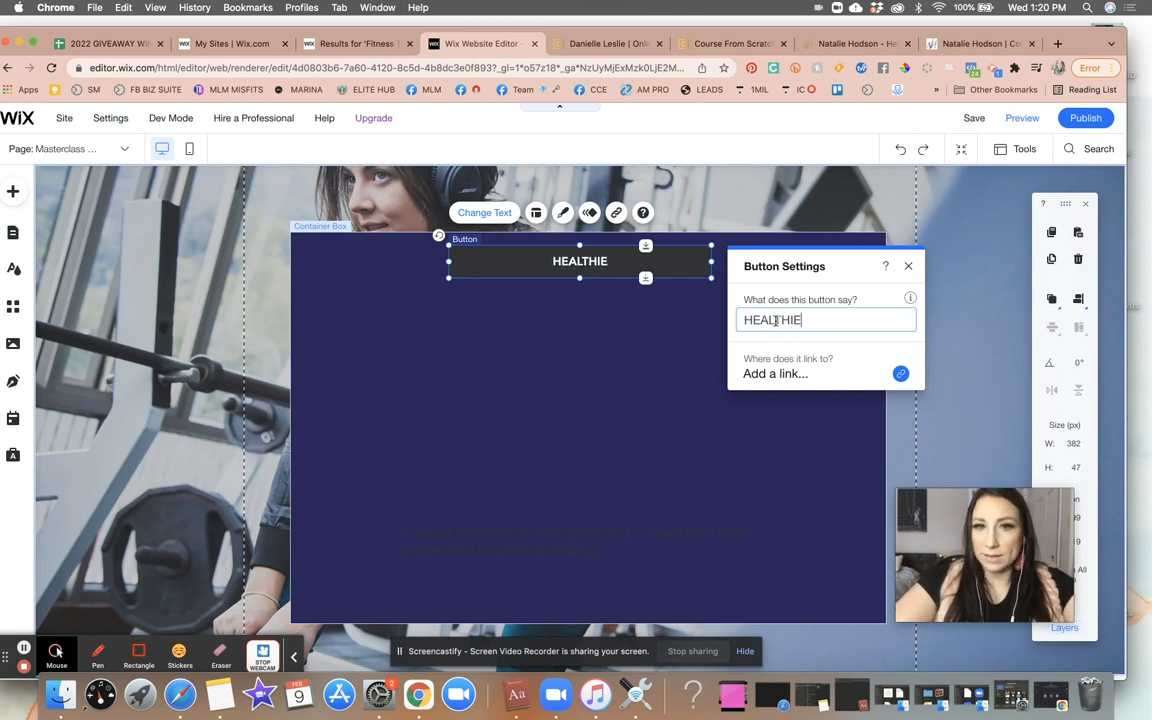
text(R YOU MASTERC)
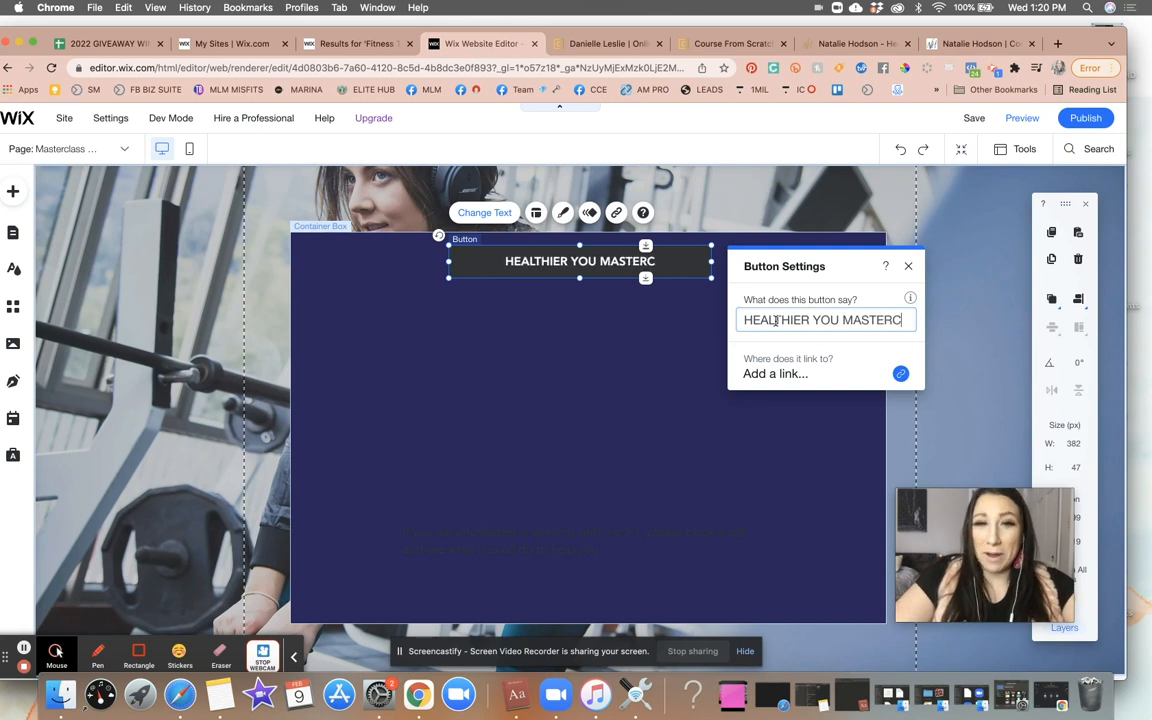
text(LASS)
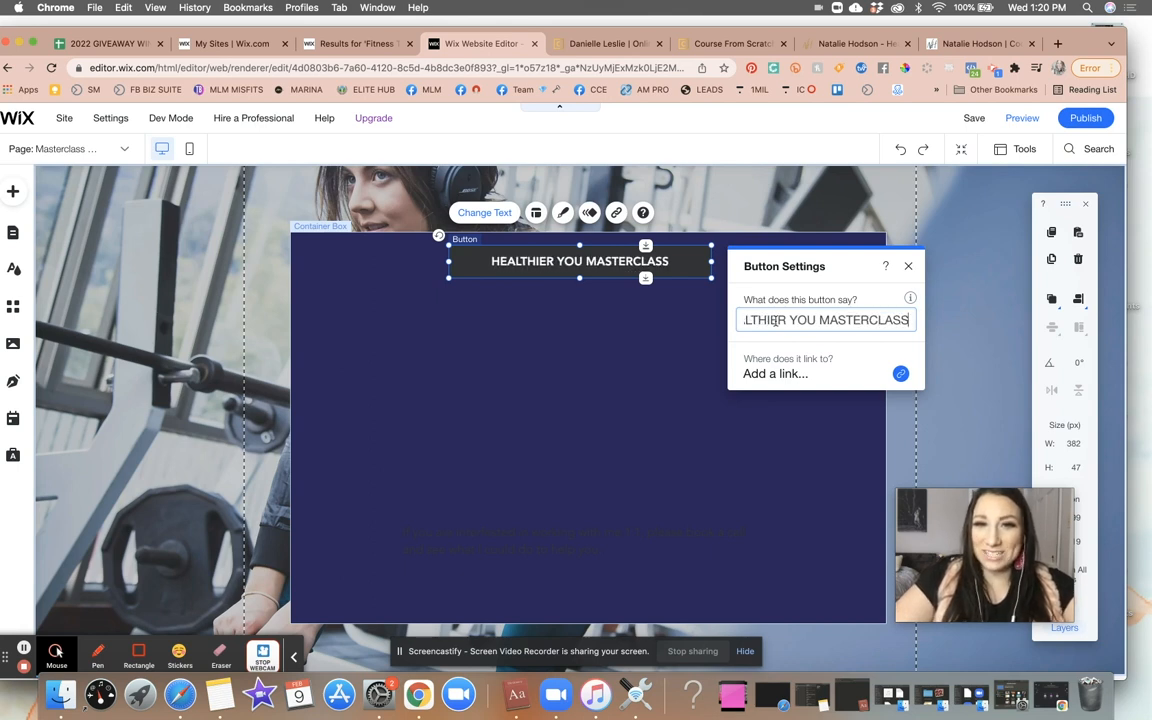
click(625, 368)
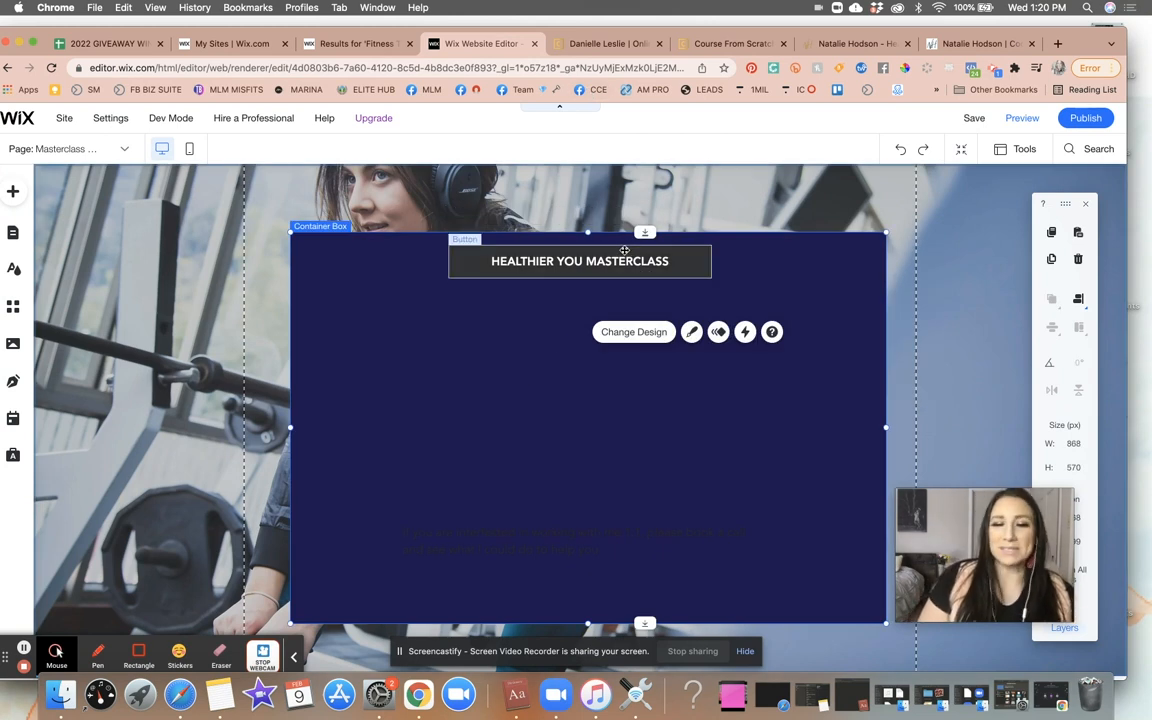
- Pick and copy the gold banner colour E8B233 from the masterclass page with the eyedropper
click(737, 44)
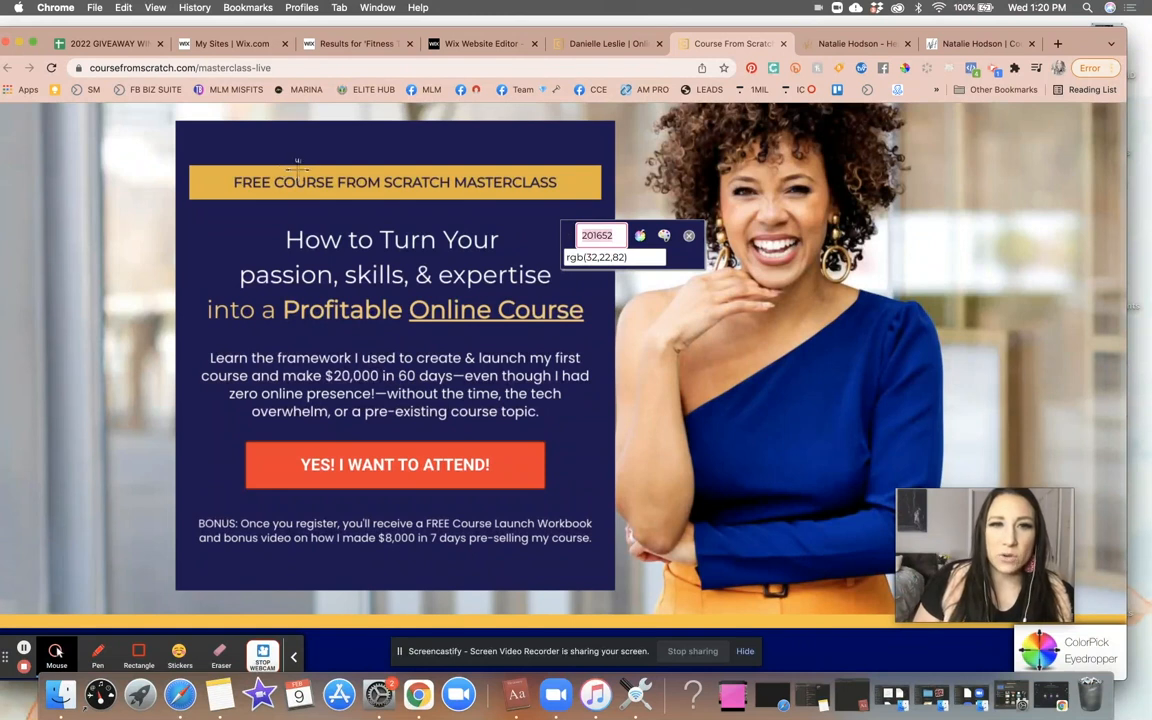
click(577, 184)
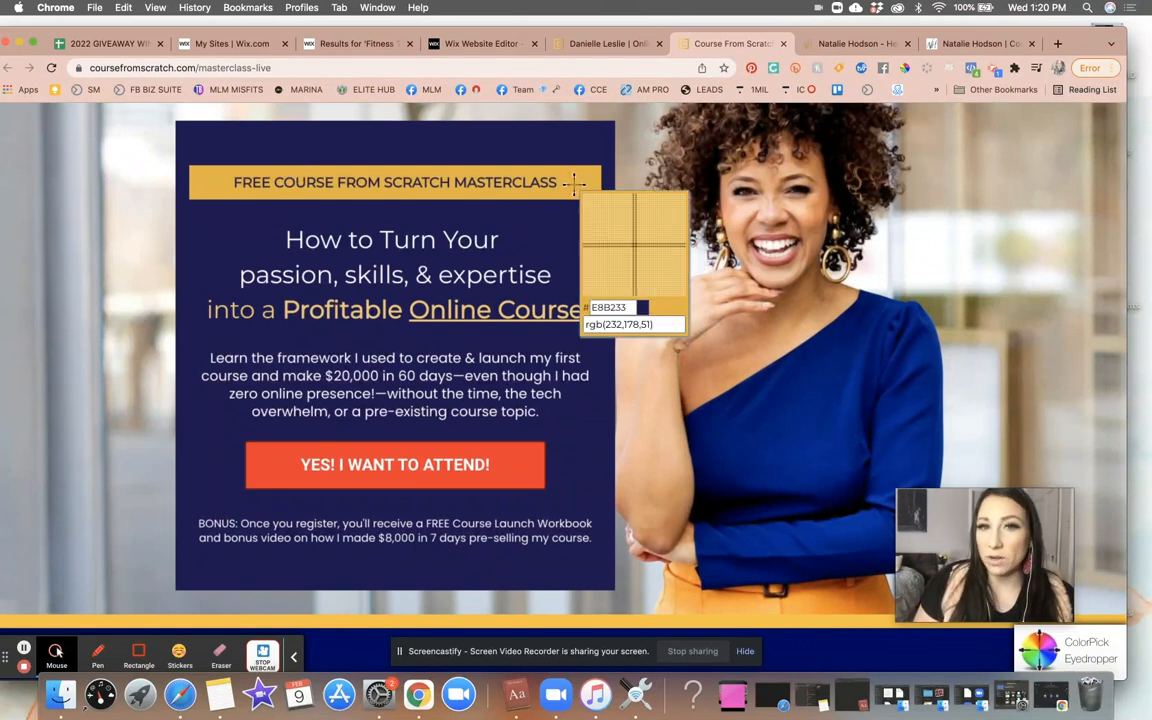
click(585, 182)
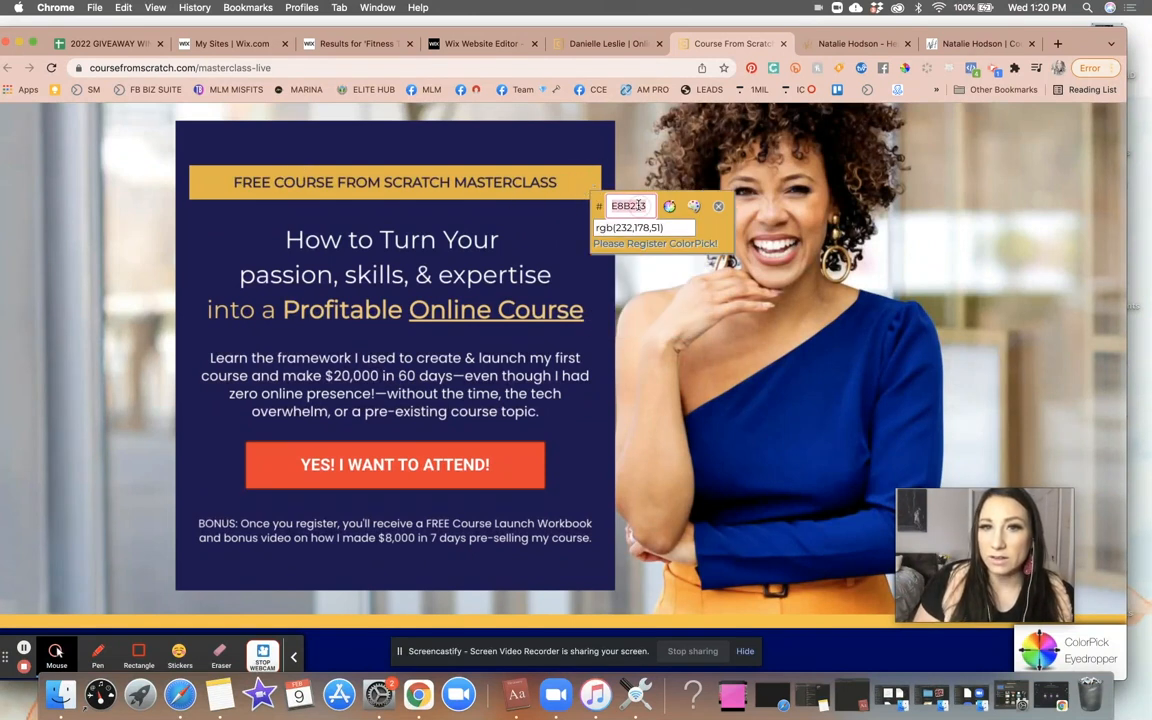
click(499, 46)
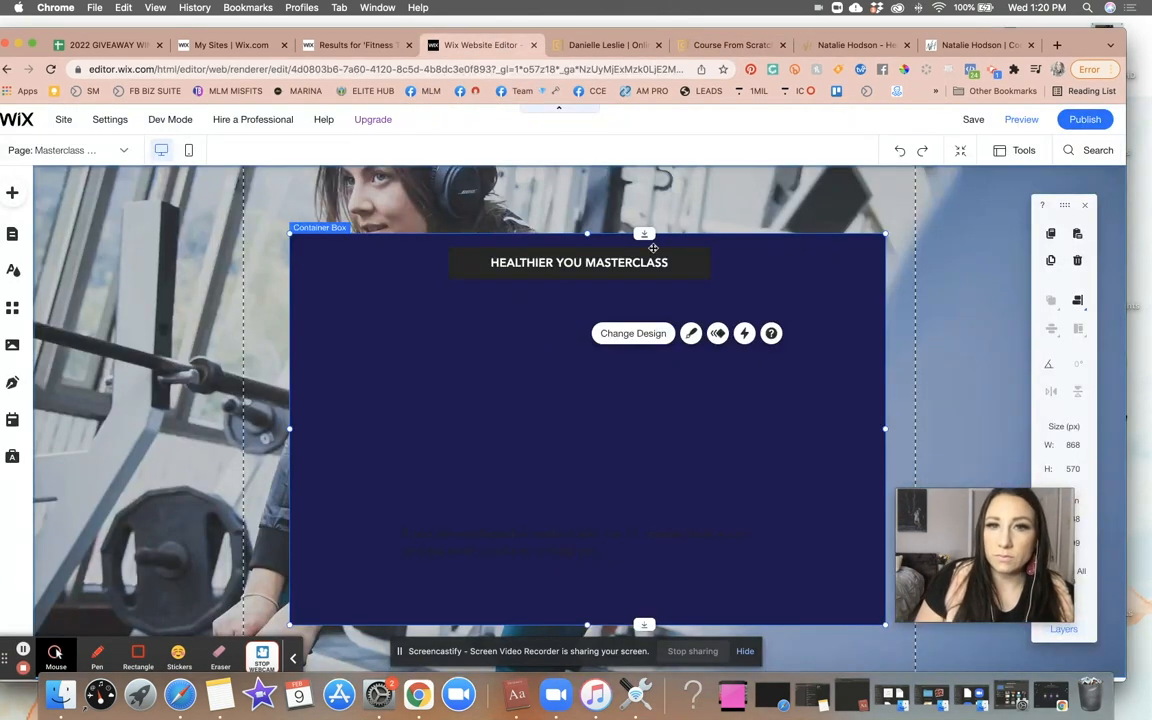
- Set the button's fill colour to the custom hex #E8B233 through its customized design
click(605, 255)
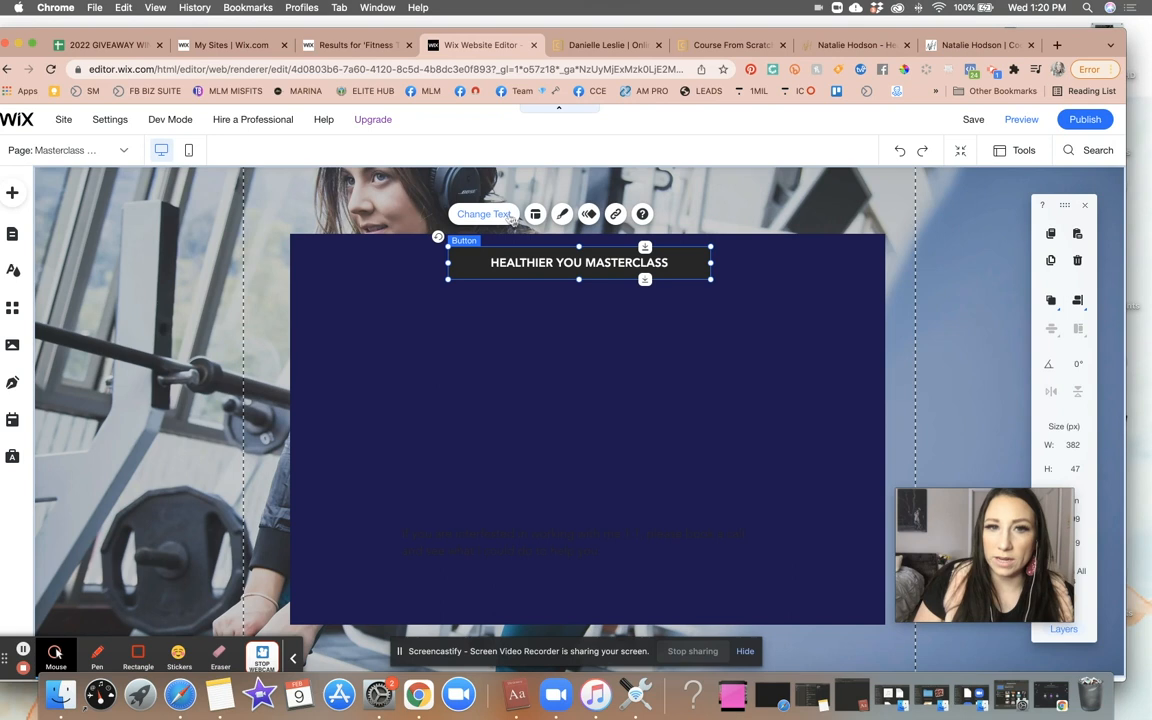
click(563, 216)
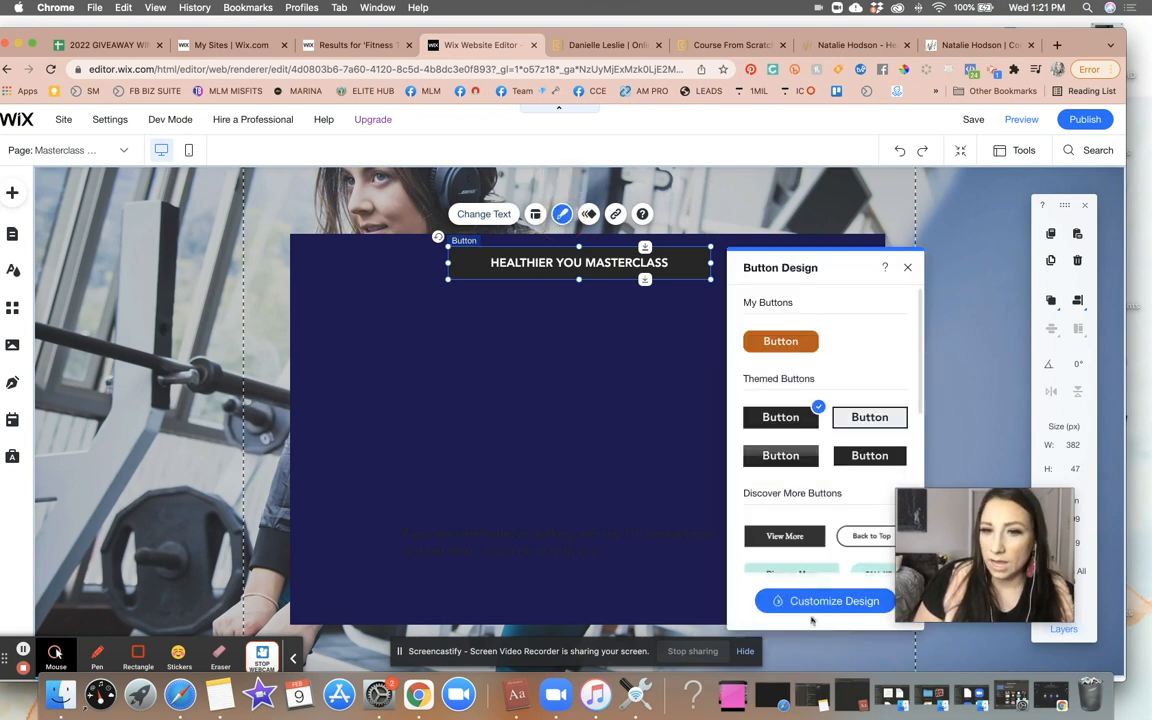
click(810, 602)
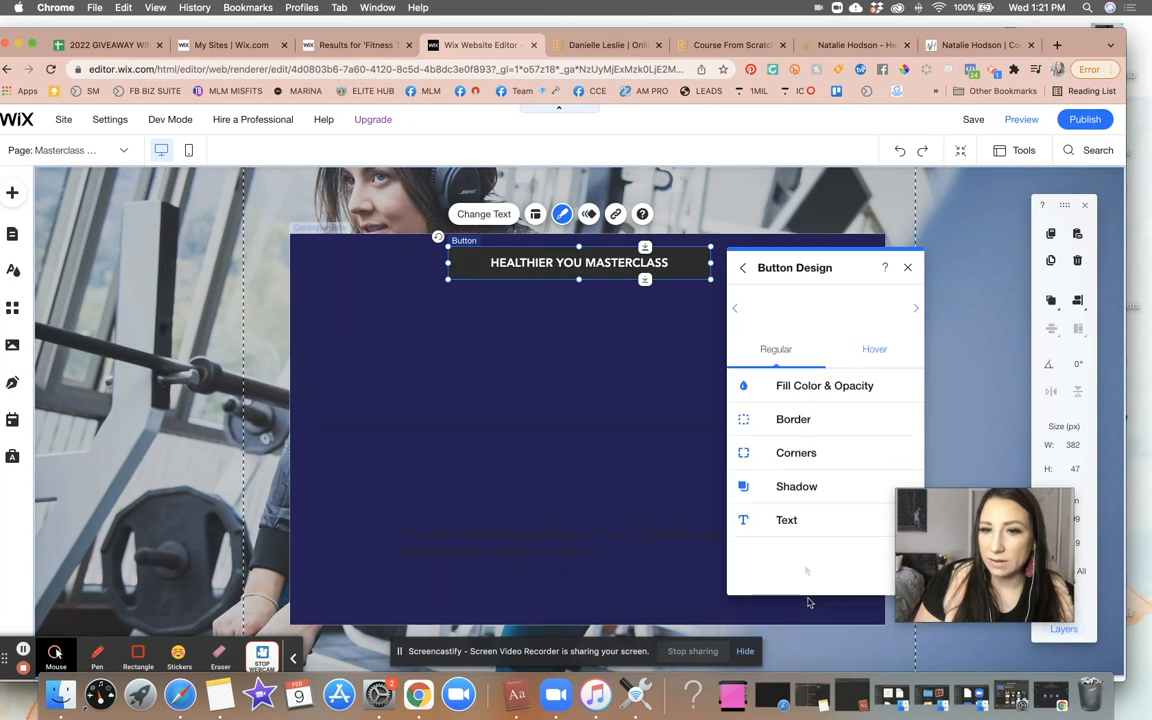
click(864, 388)
click(897, 440)
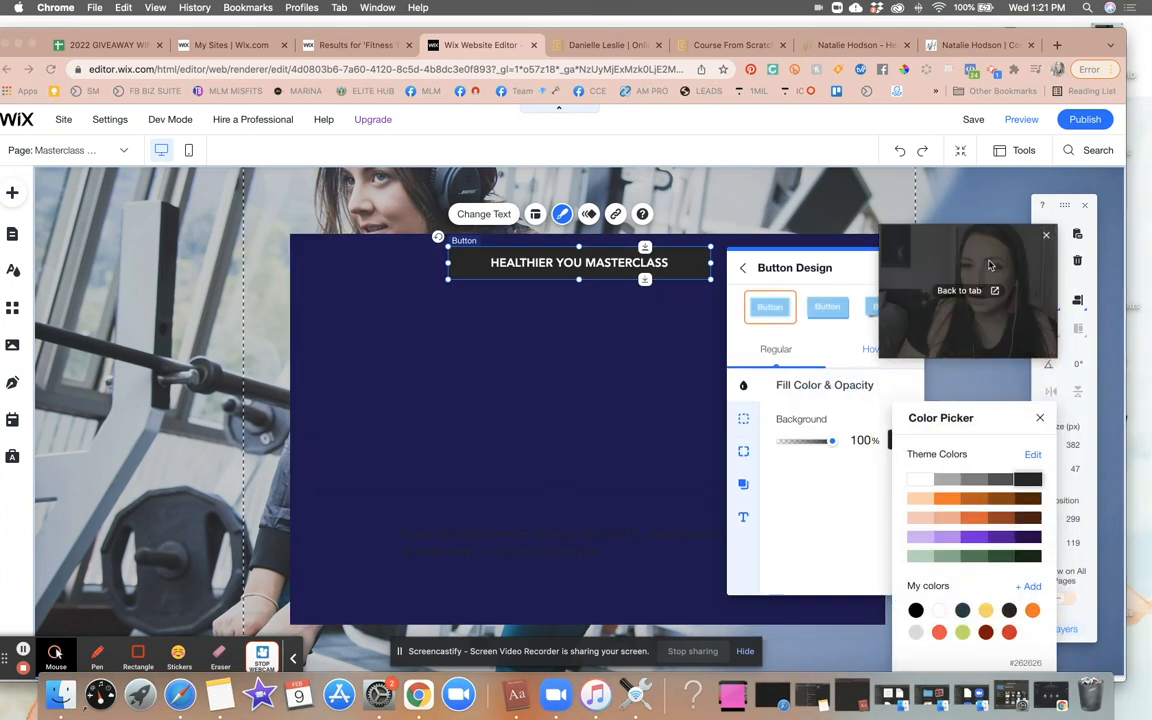
click(1030, 586)
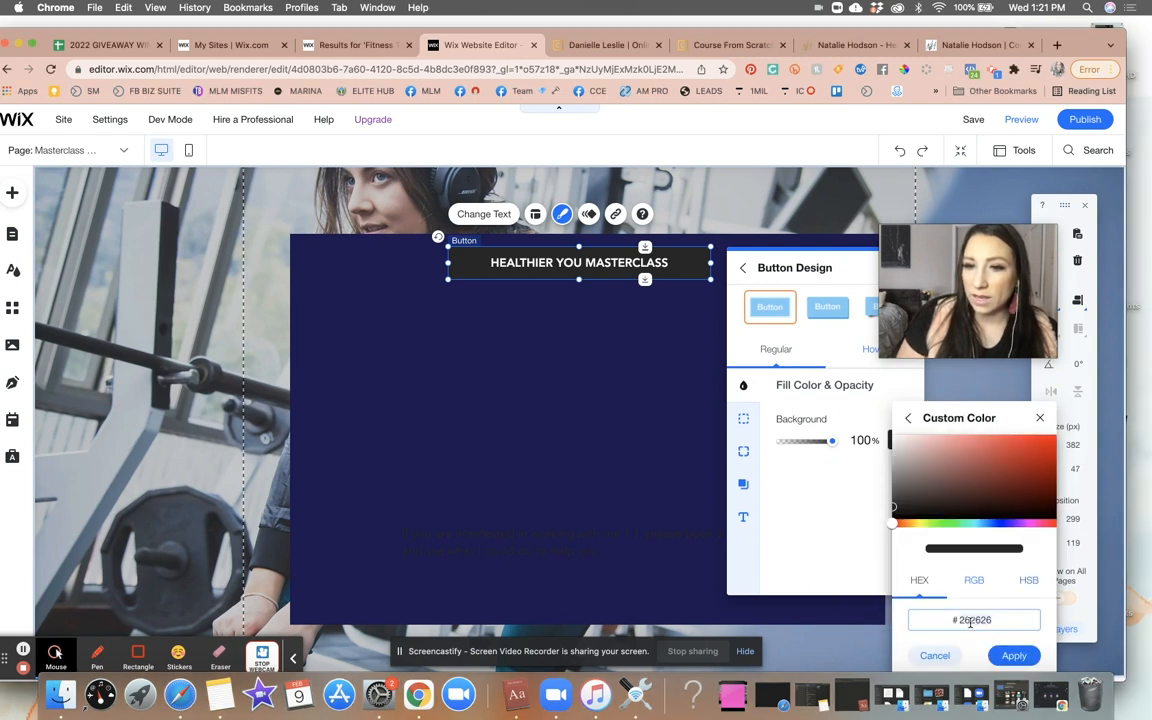
text(E8B233)
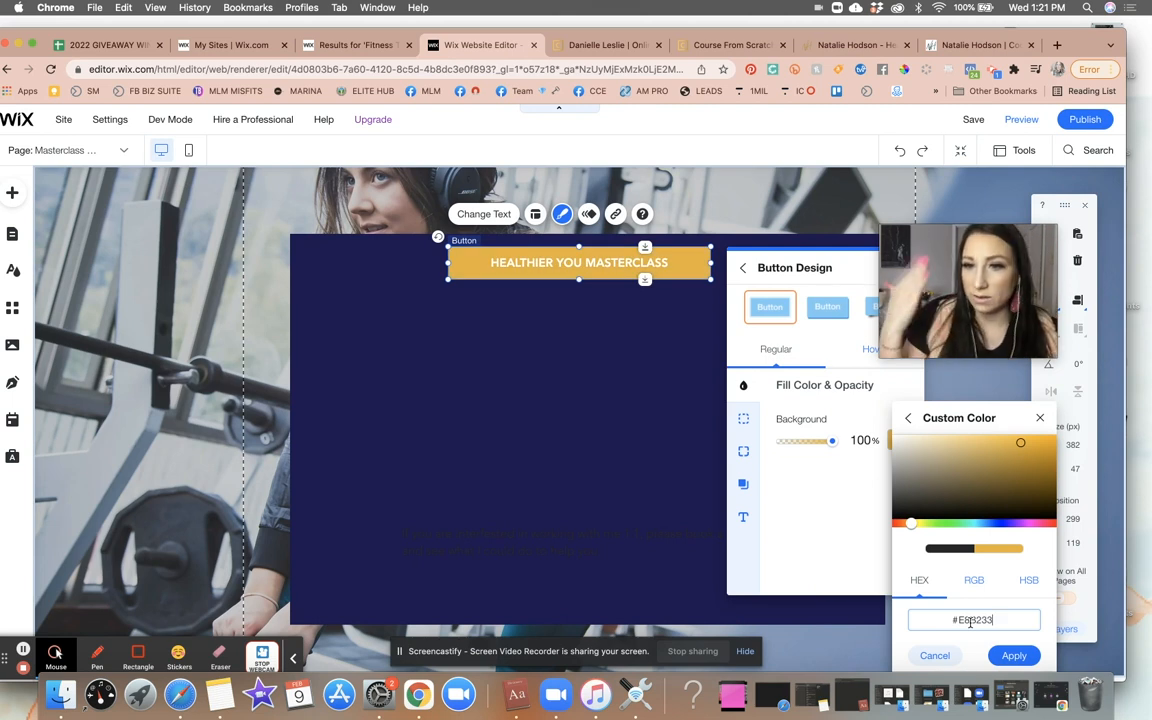
click(1013, 655)
click(696, 380)
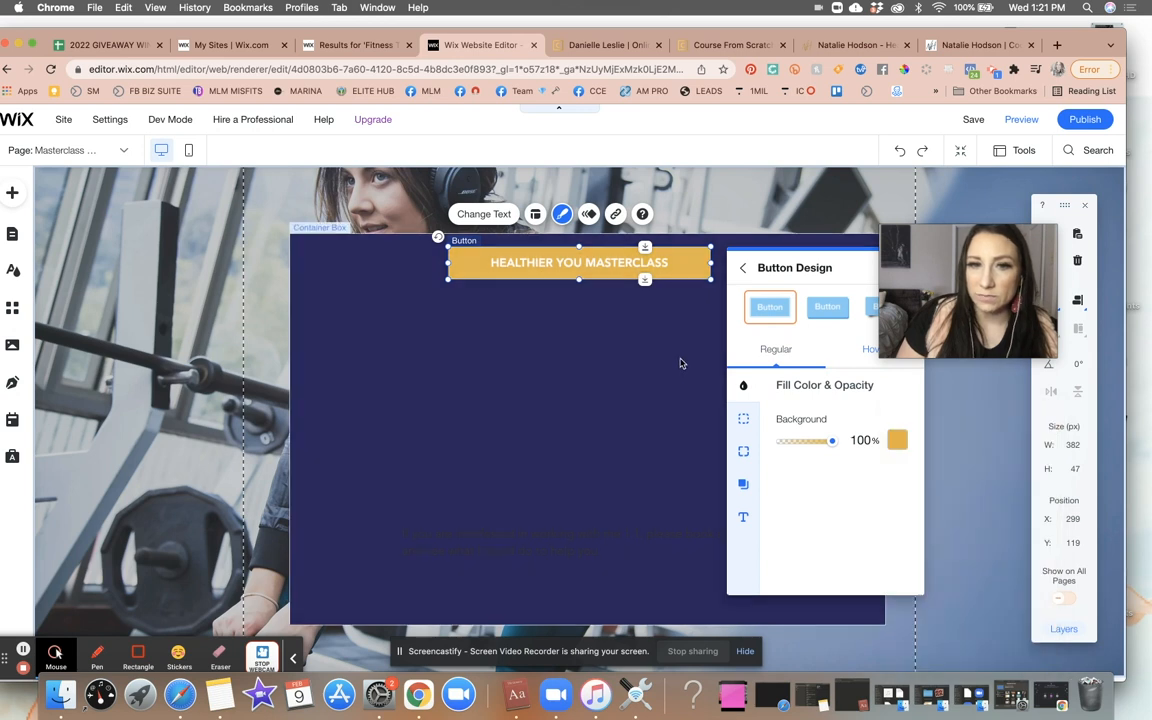
click(680, 363)
- Narrow the container box to about 705 px wide and re-centre the button inside it
click(586, 347)
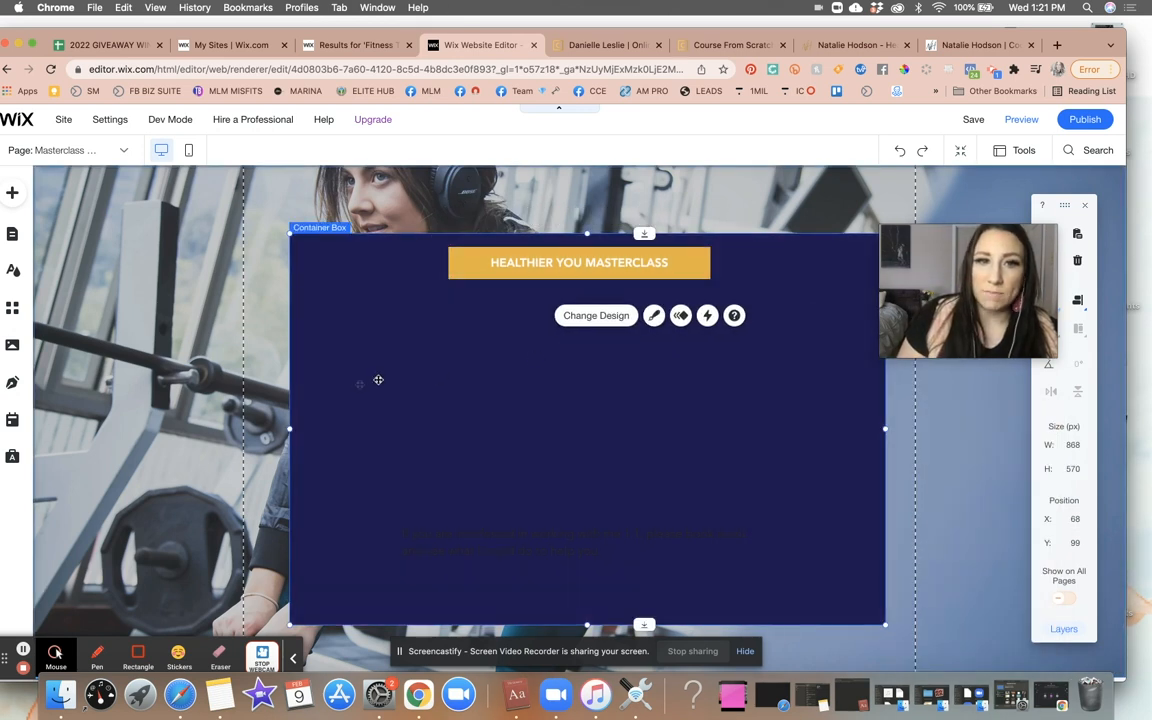
drag(291, 427, 421, 429)
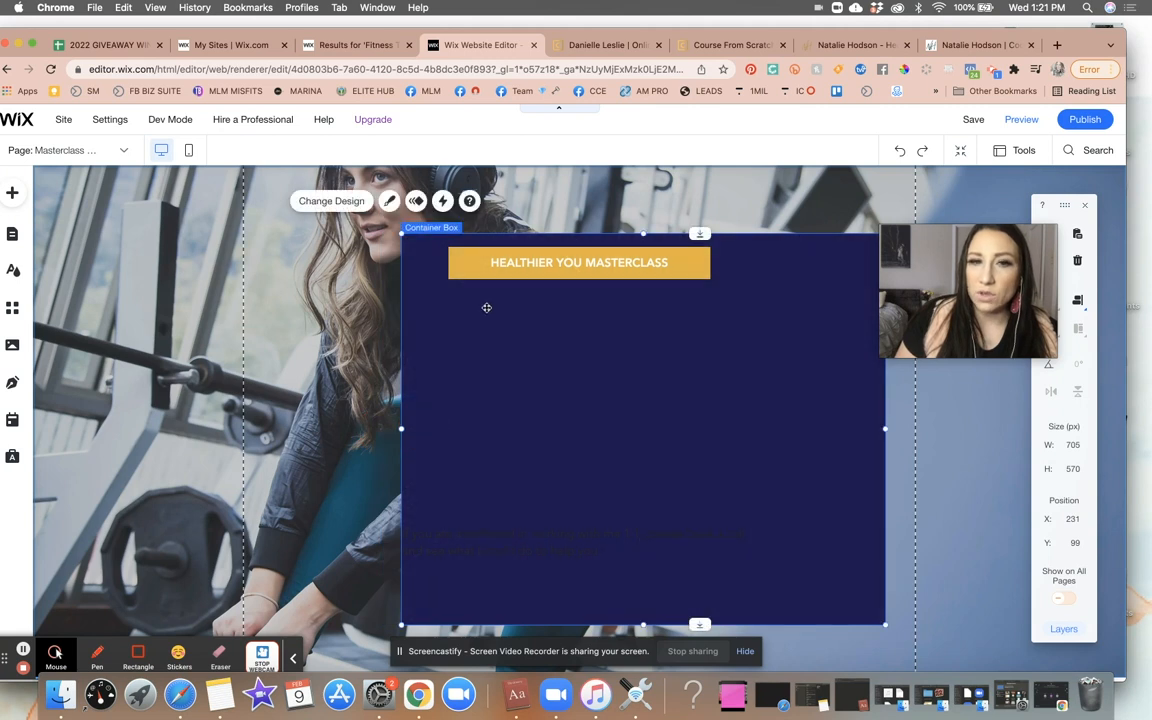
click(545, 263)
mouse_move(545, 263)
mouse_down()
mouse_move(625, 262)
mouse_move(608, 261)
mouse_up()
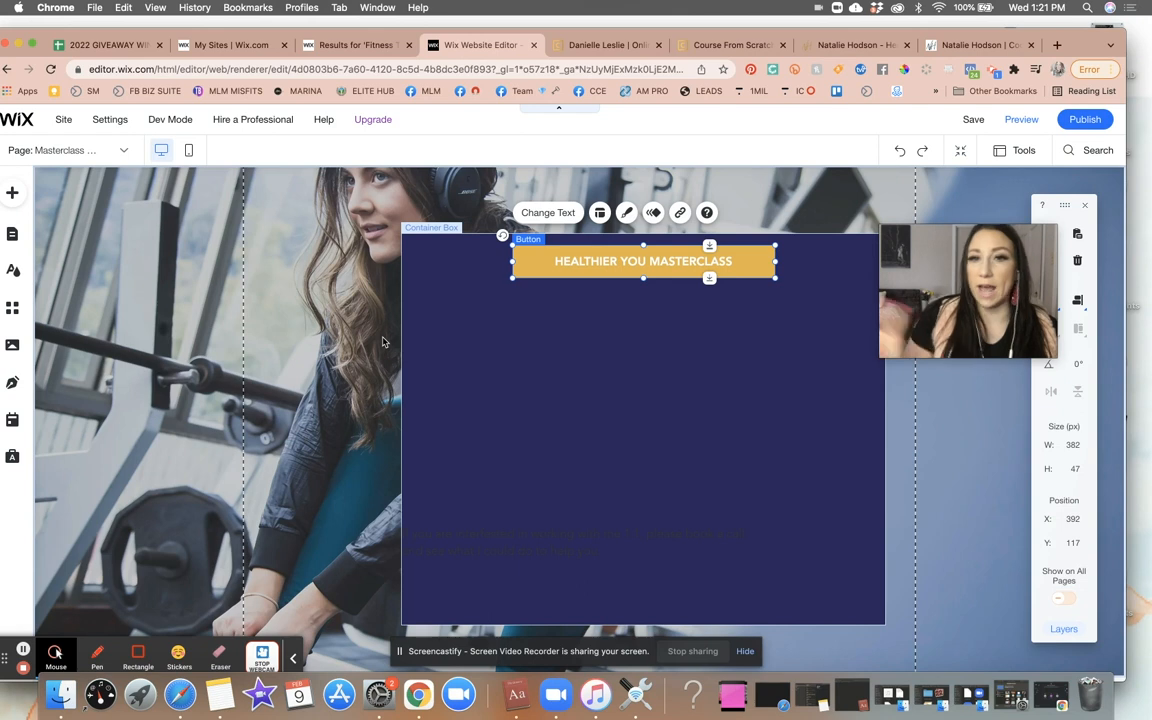
- Add a Minimal Title text element and place it inside the container box just below the masterclass button
click(383, 338)
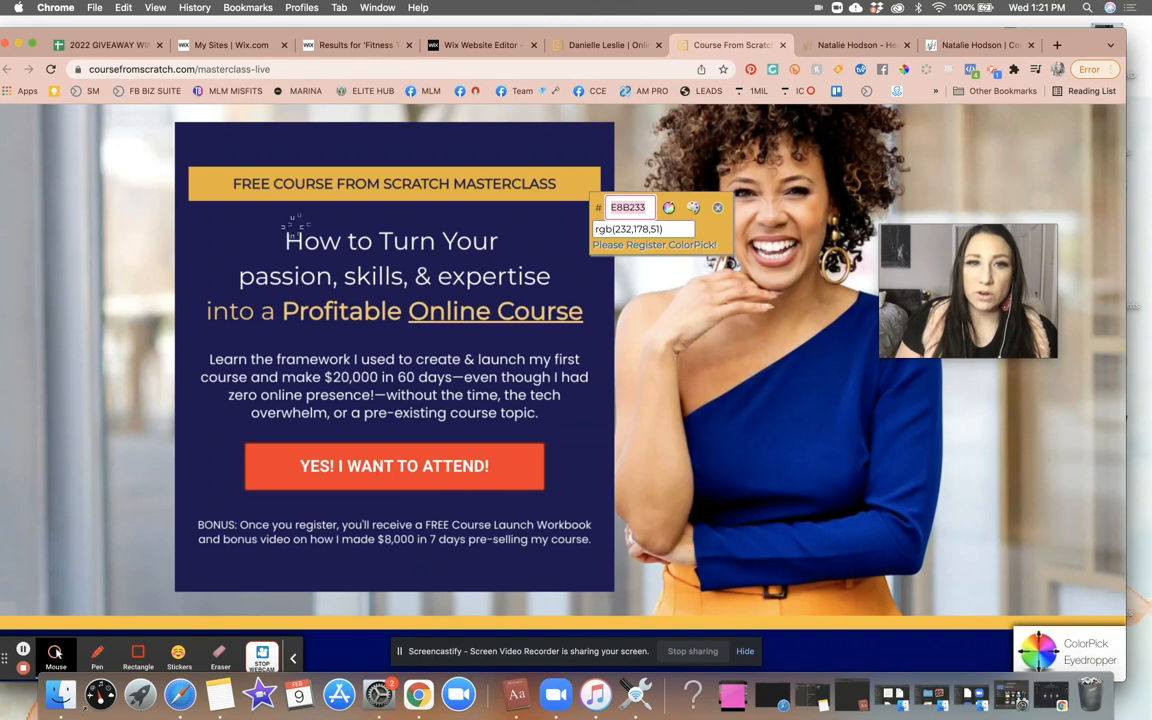
key(Escape)
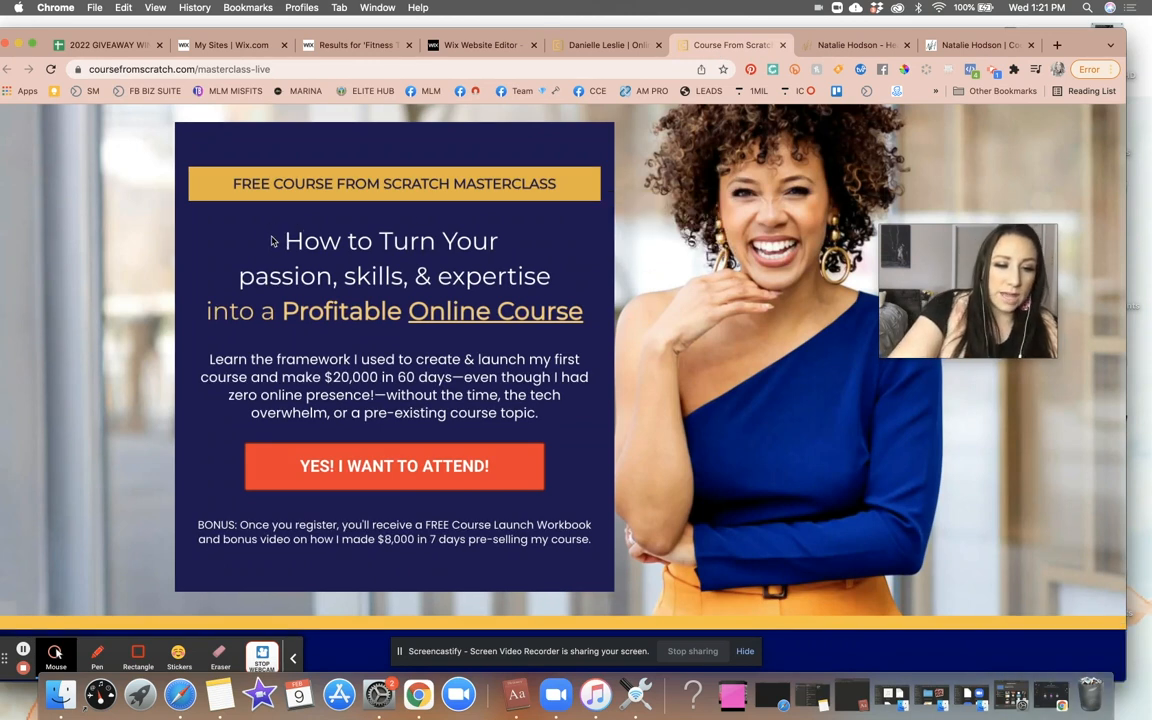
click(280, 234)
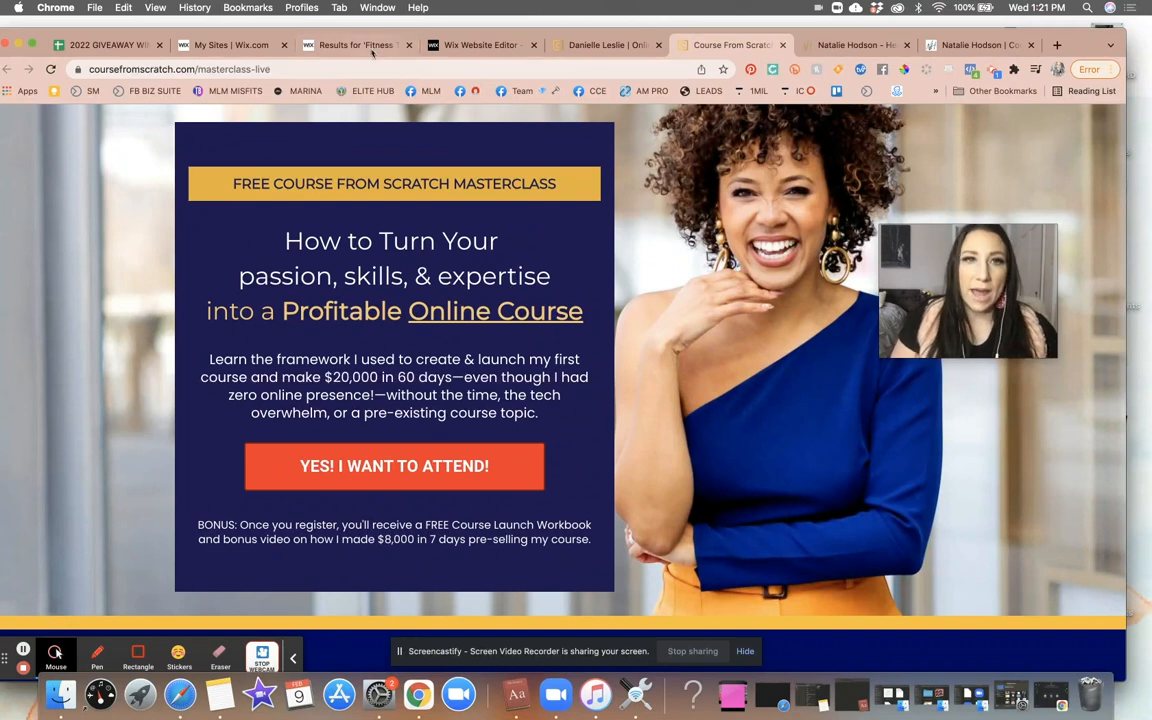
click(477, 47)
click(13, 196)
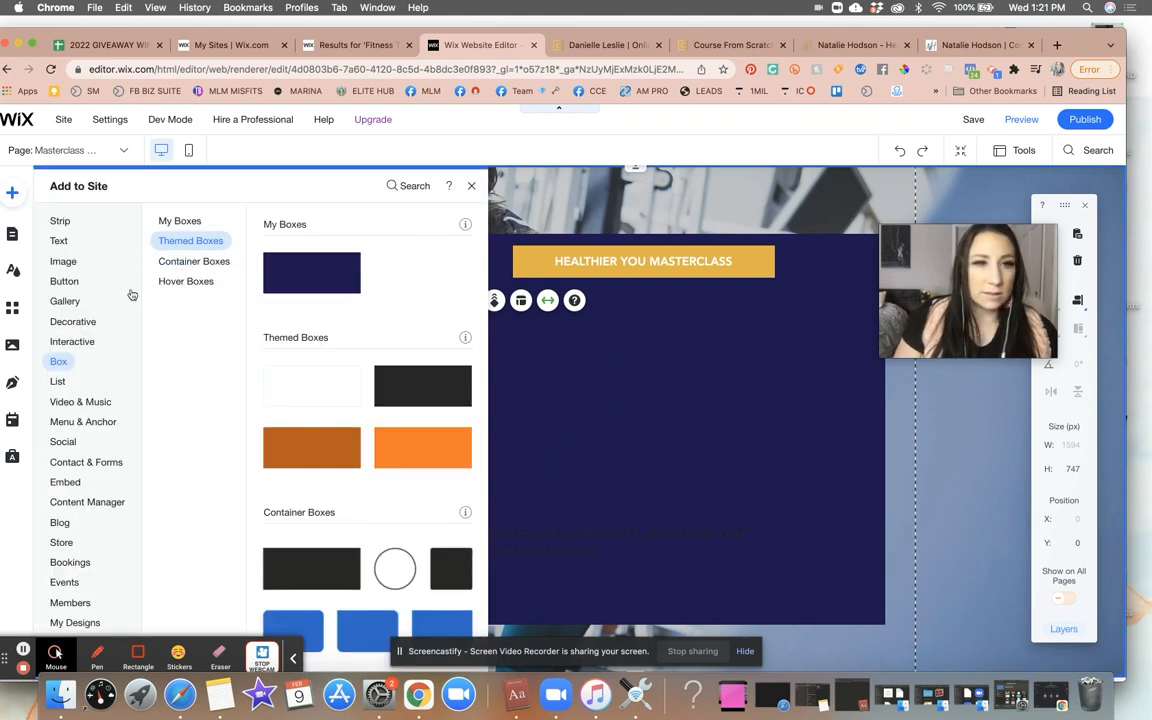
click(62, 241)
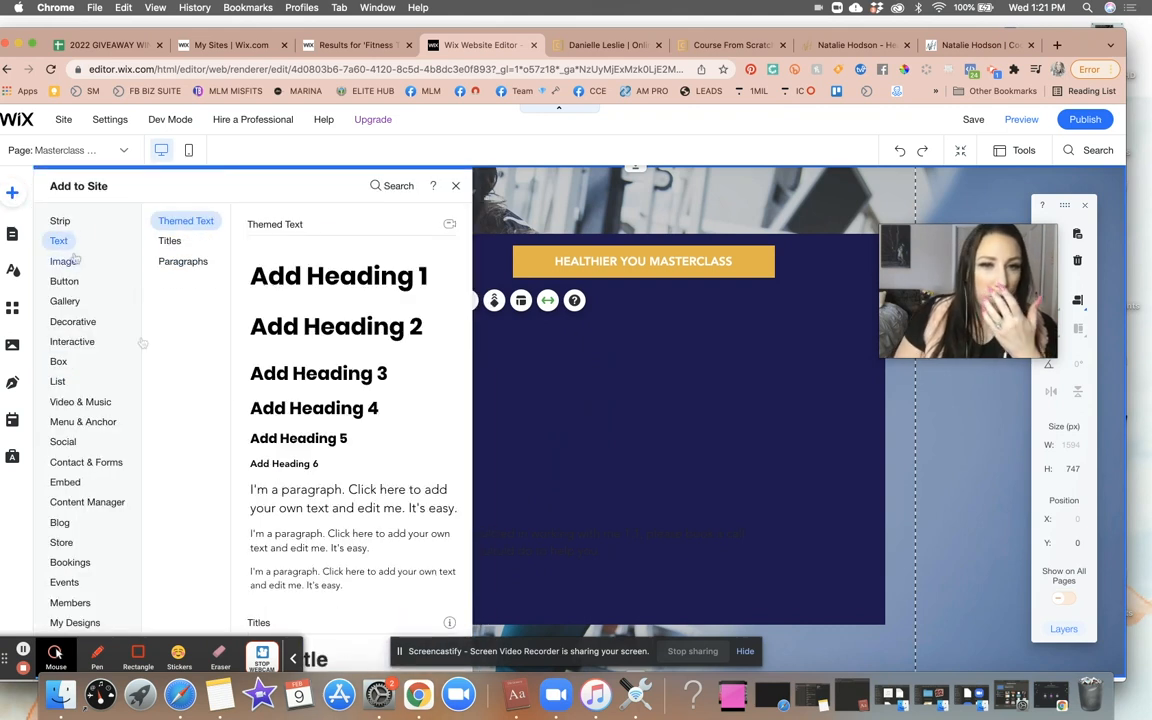
scroll(330, 445, down, 3)
scroll(332, 447, down, 10)
scroll(332, 447, down, 2)
scroll(332, 447, up, 3)
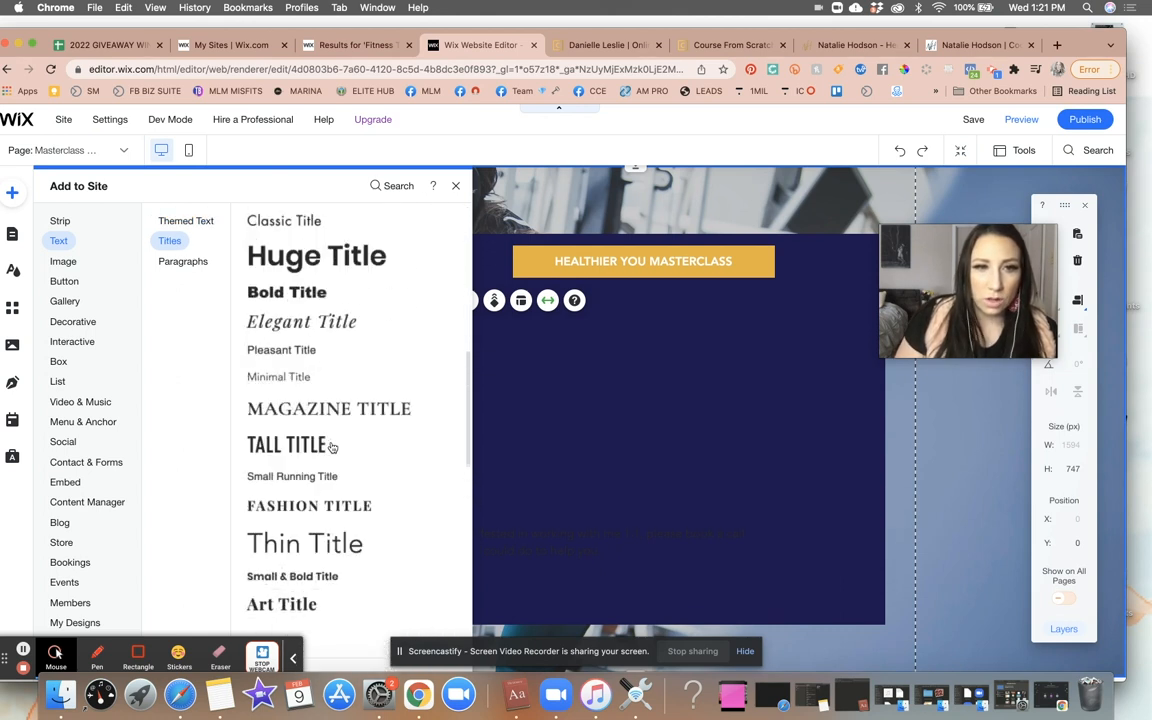
click(294, 378)
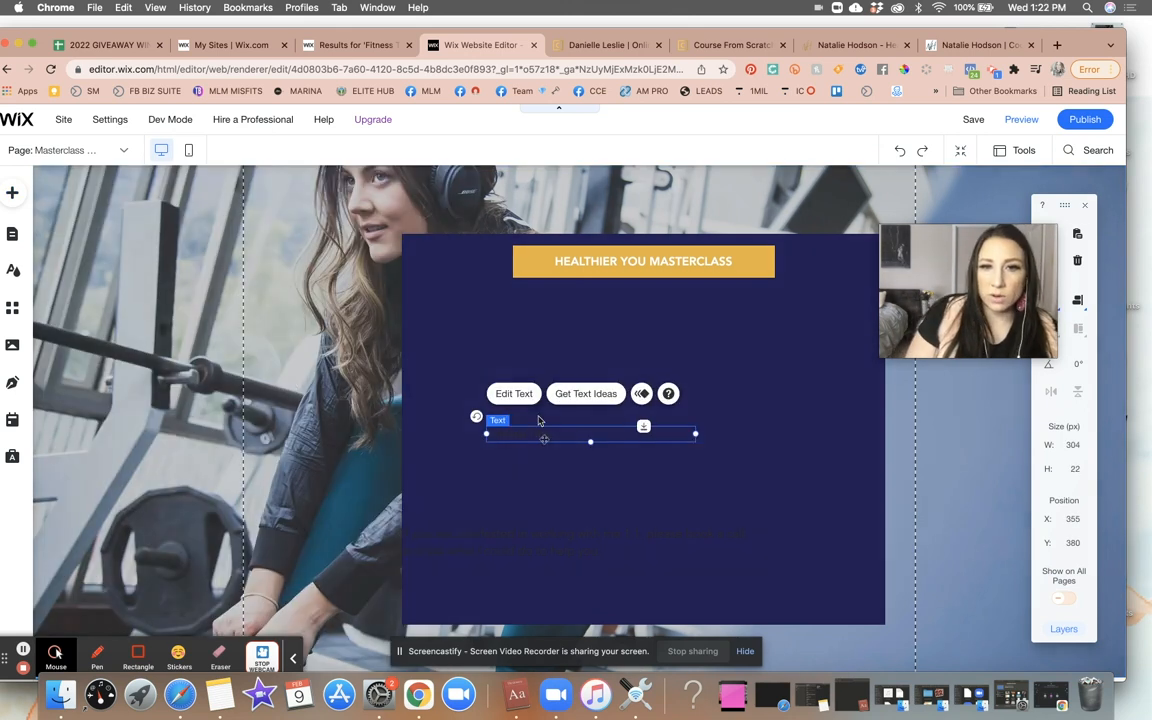
drag(540, 415, 520, 318)
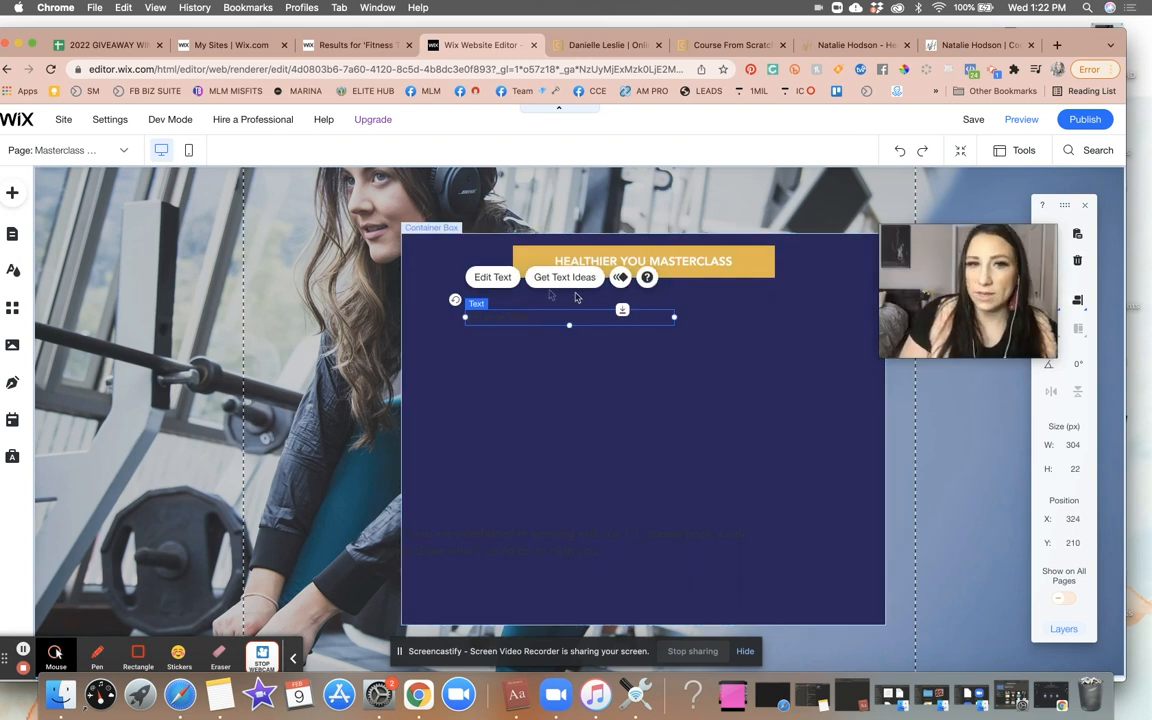
- Set the new title's font size to 48 px
click(505, 282)
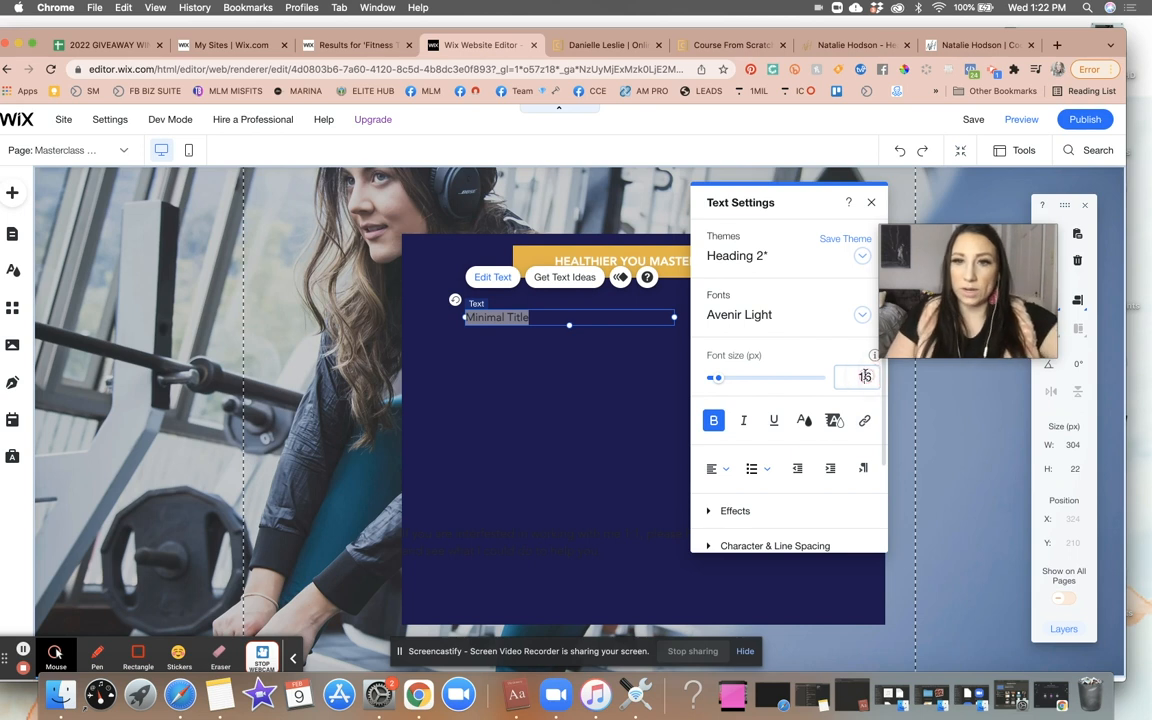
key(Return)
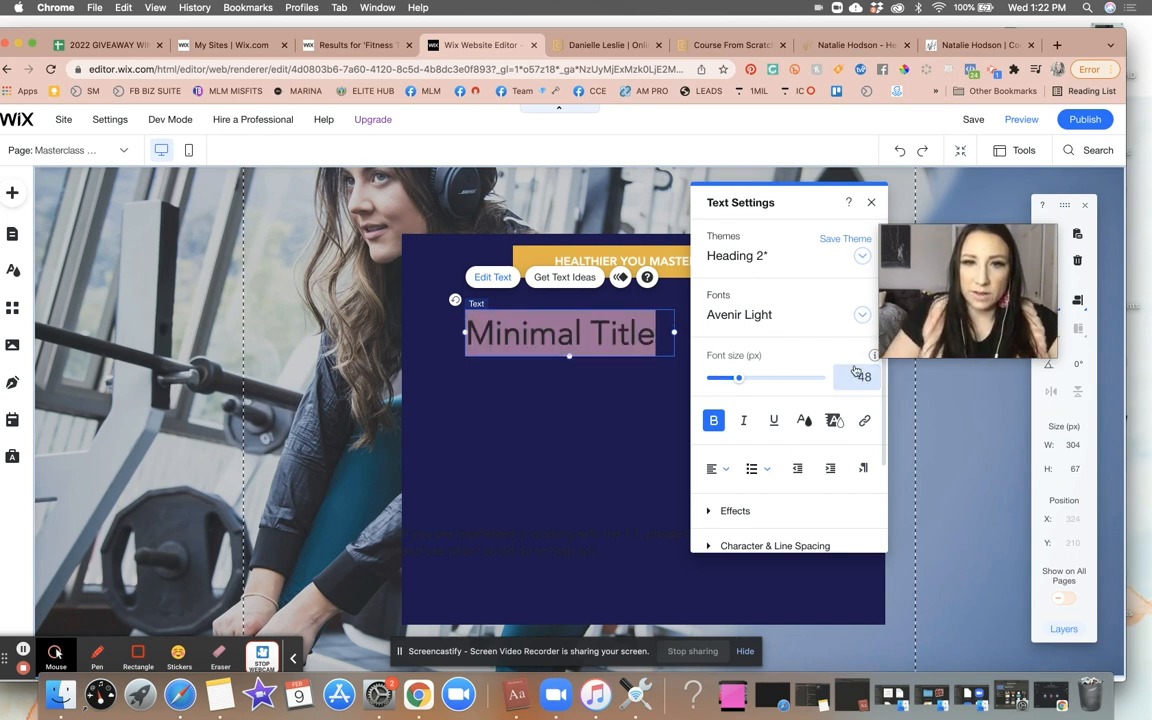
- Apply a white highlight to the title text and then remove the highlight again
triple_click(618, 335)
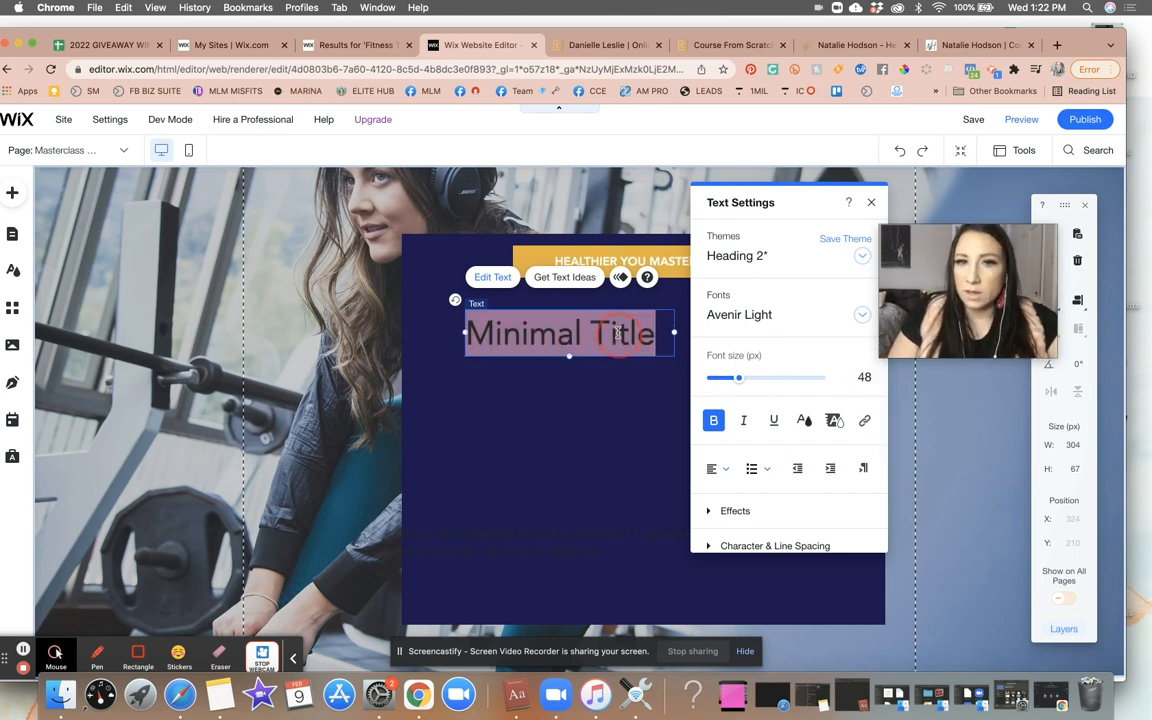
click(833, 420)
click(706, 316)
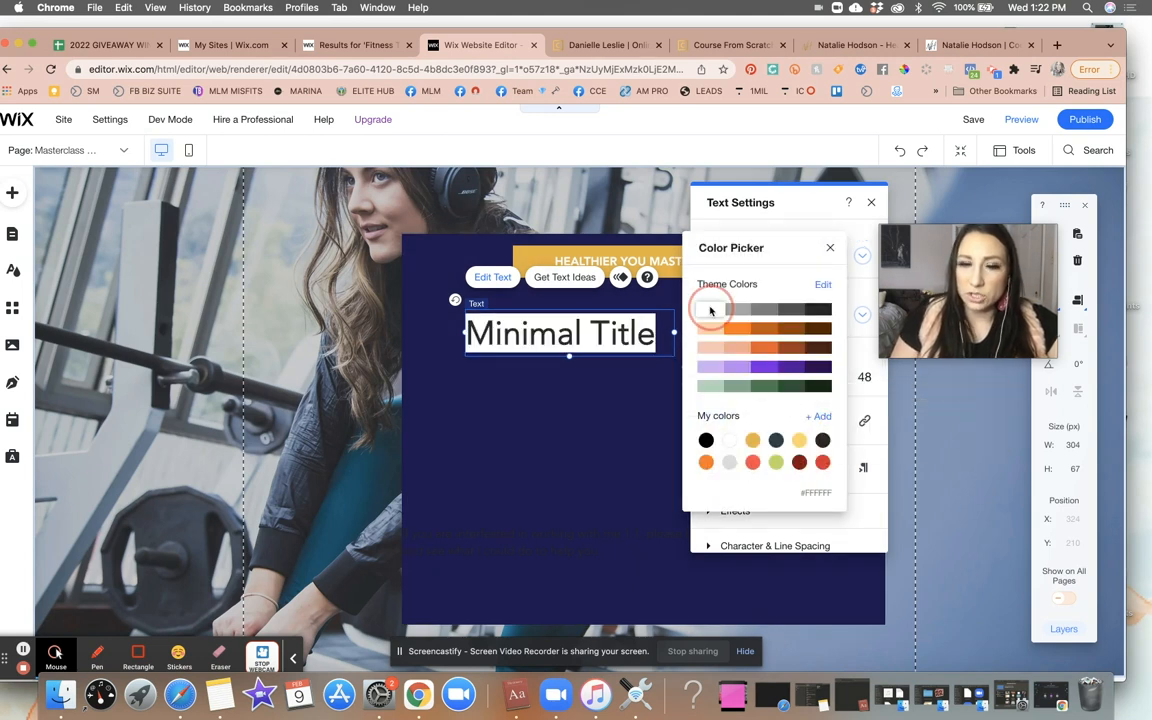
click(586, 434)
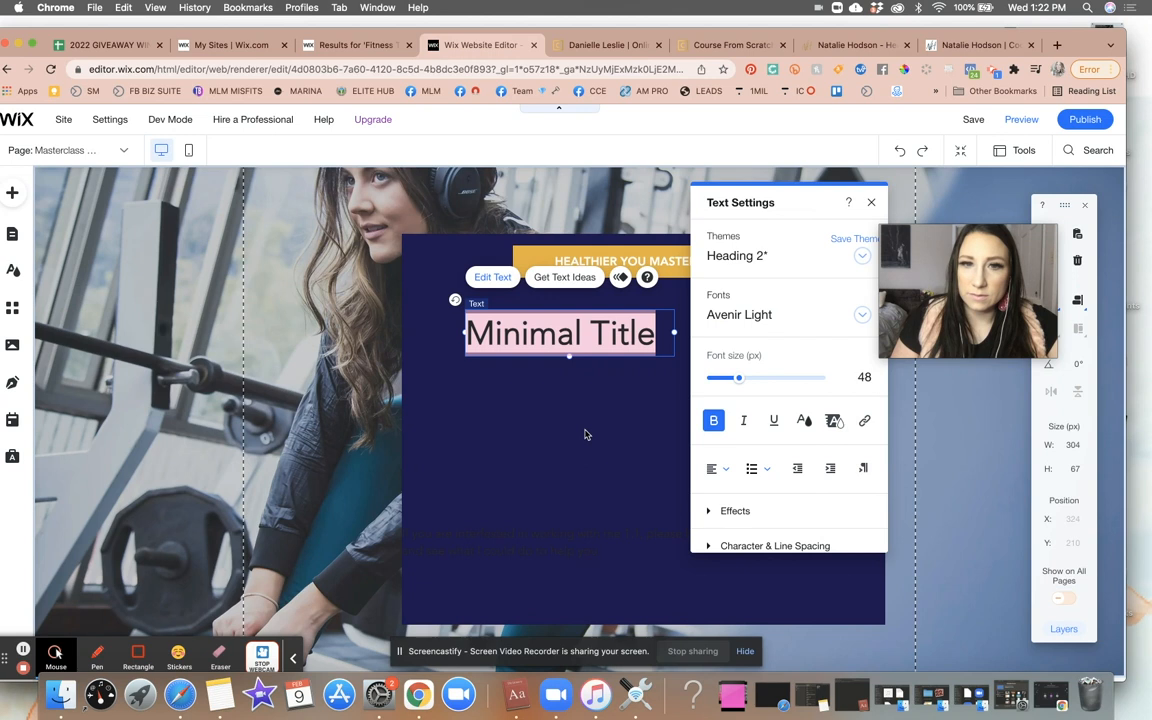
click(583, 418)
click(599, 345)
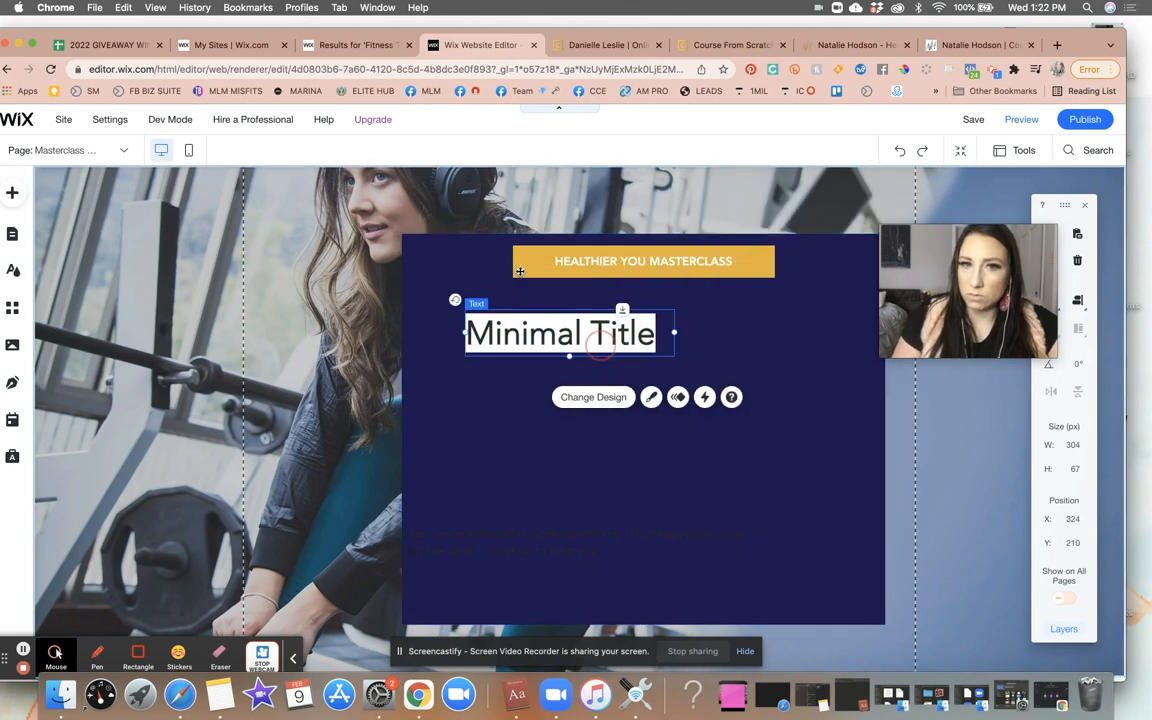
click(510, 278)
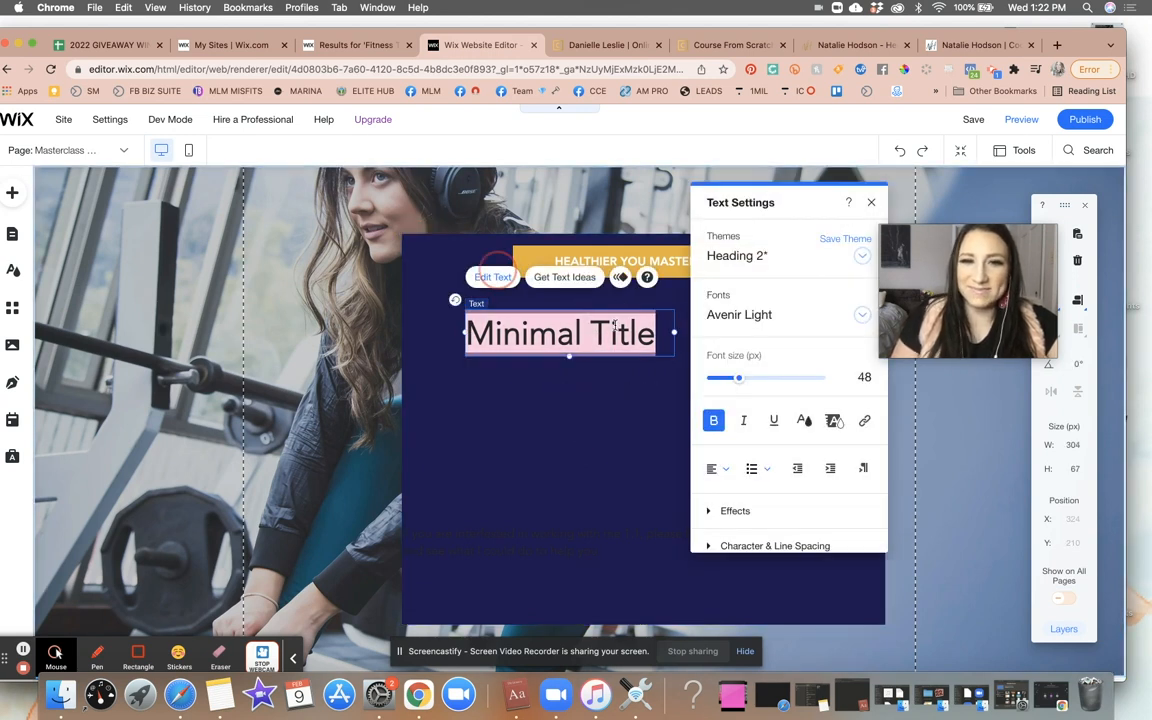
click(833, 422)
click(837, 398)
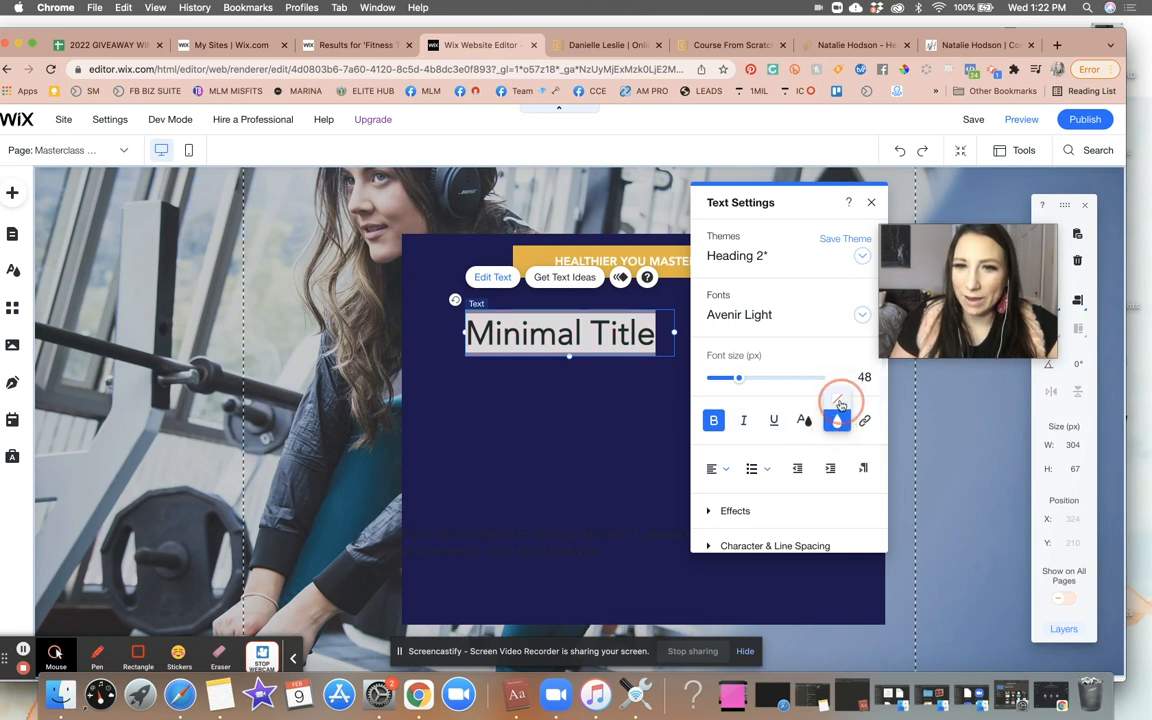
- Set the title's text colour to white
click(805, 420)
click(709, 310)
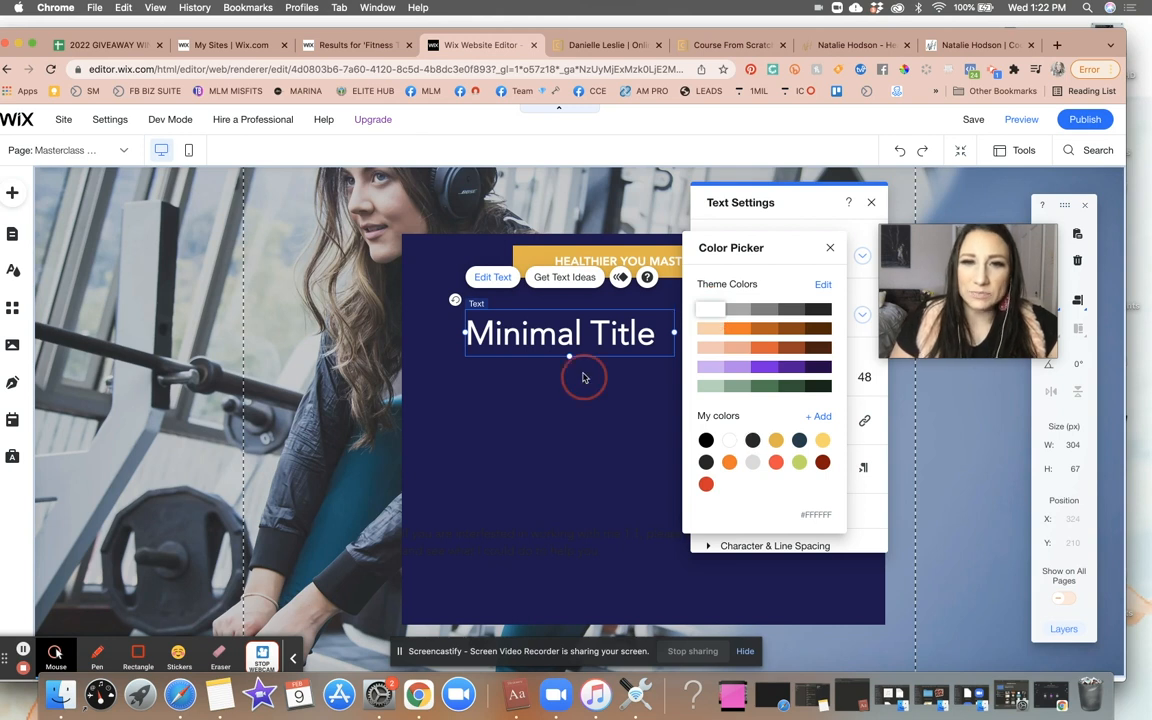
click(584, 377)
- Replace the title text with How to Reprogram your Body to Burn More Fat in Less Time
click(727, 45)
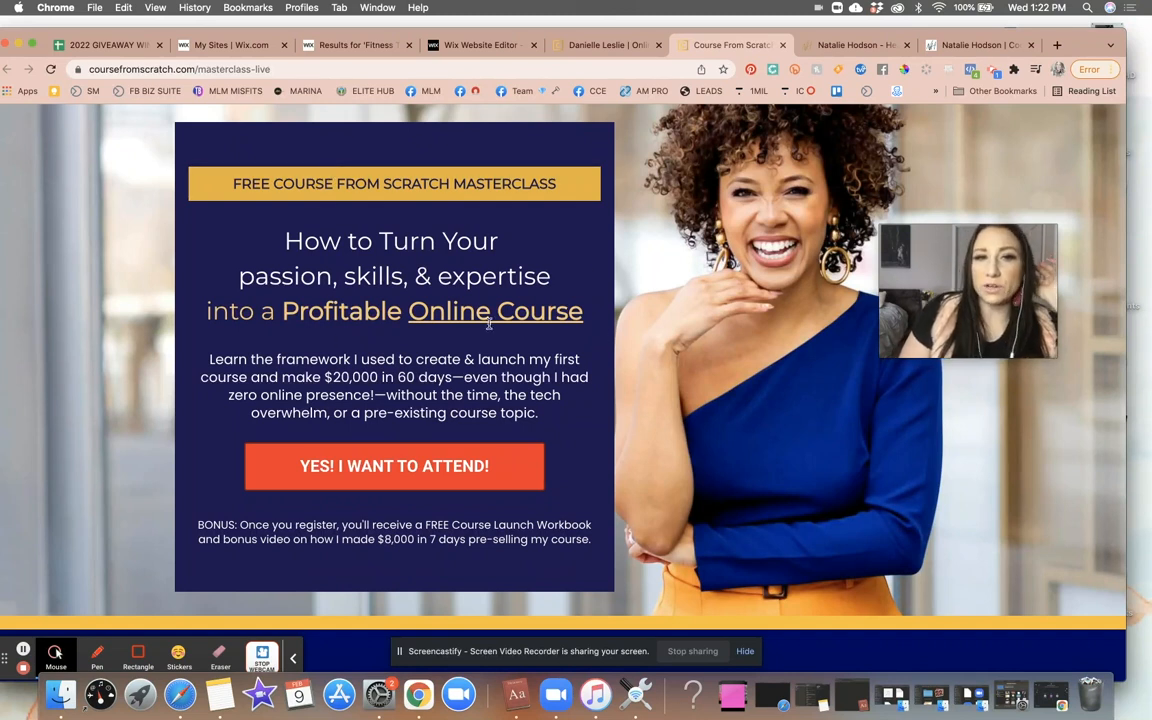
click(340, 45)
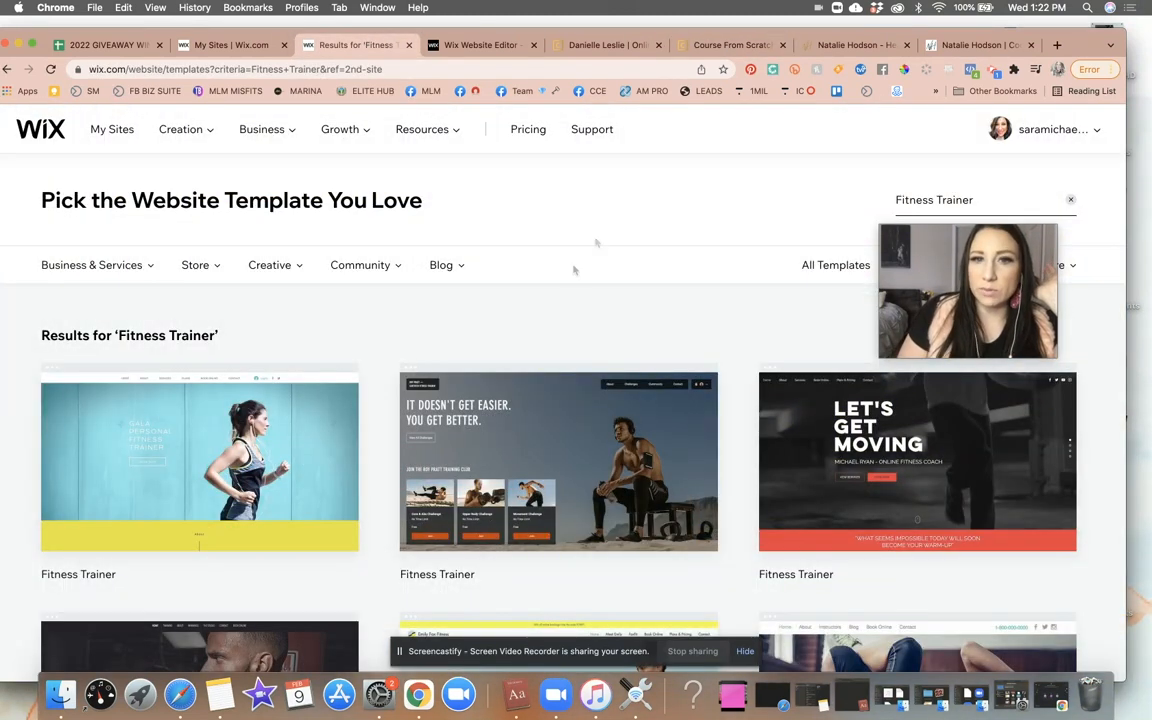
click(461, 47)
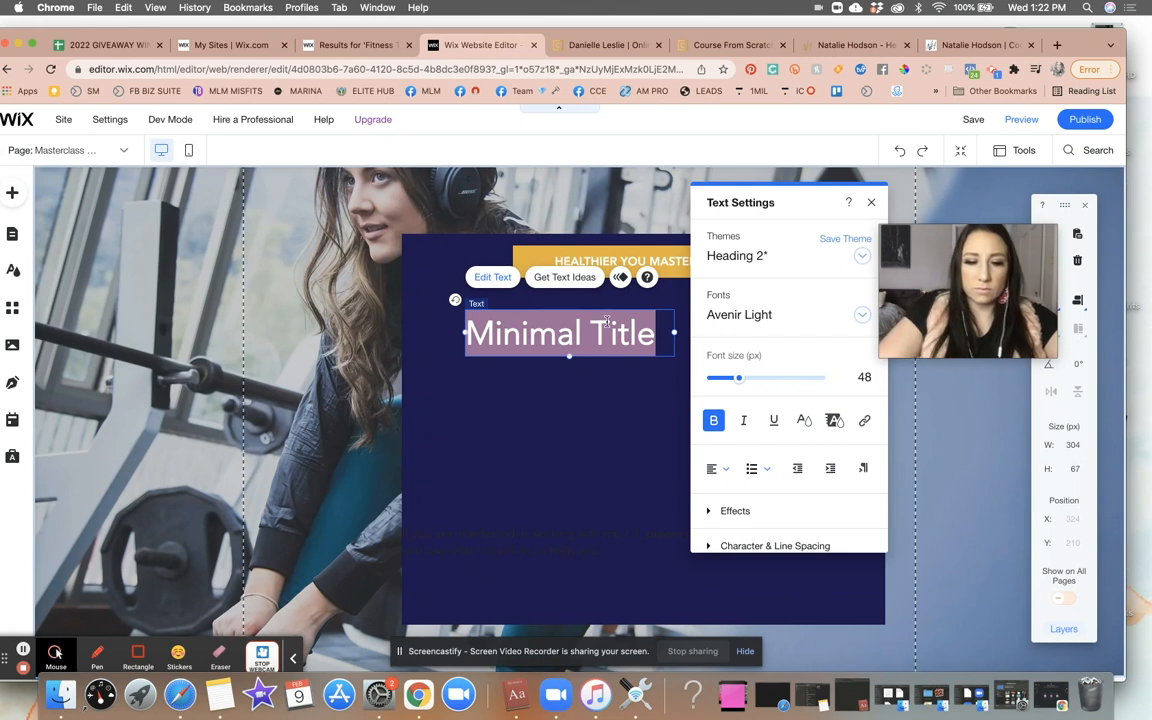
text(How to)
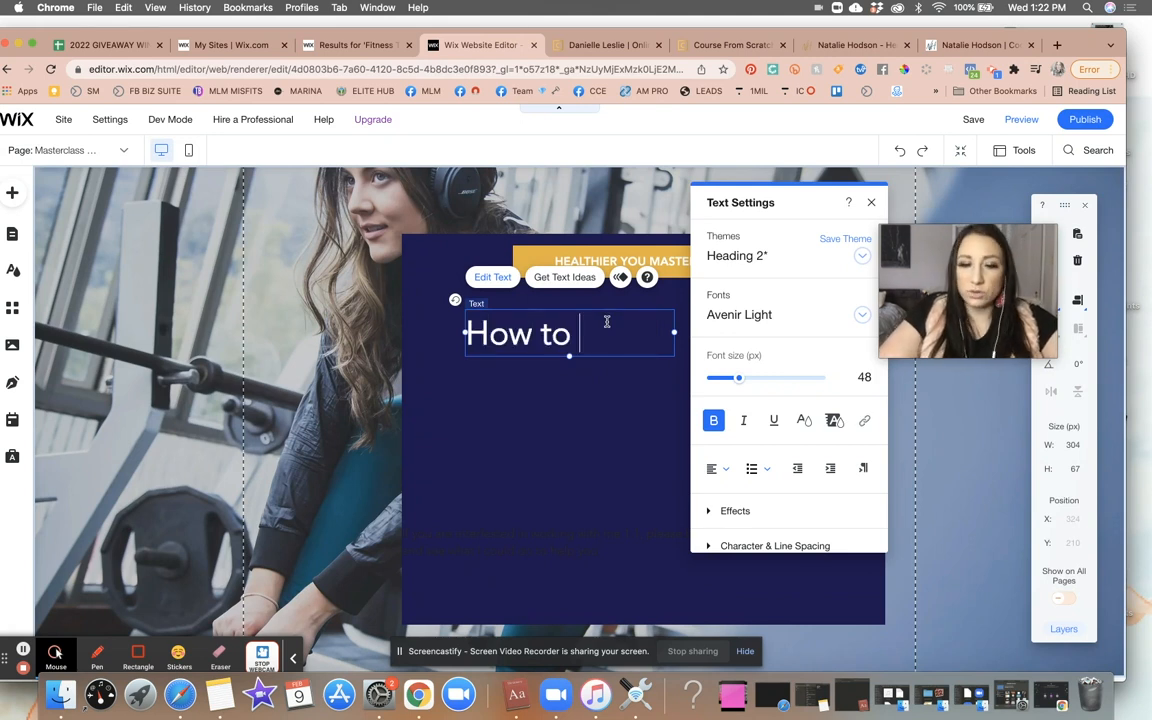
text( Rep)
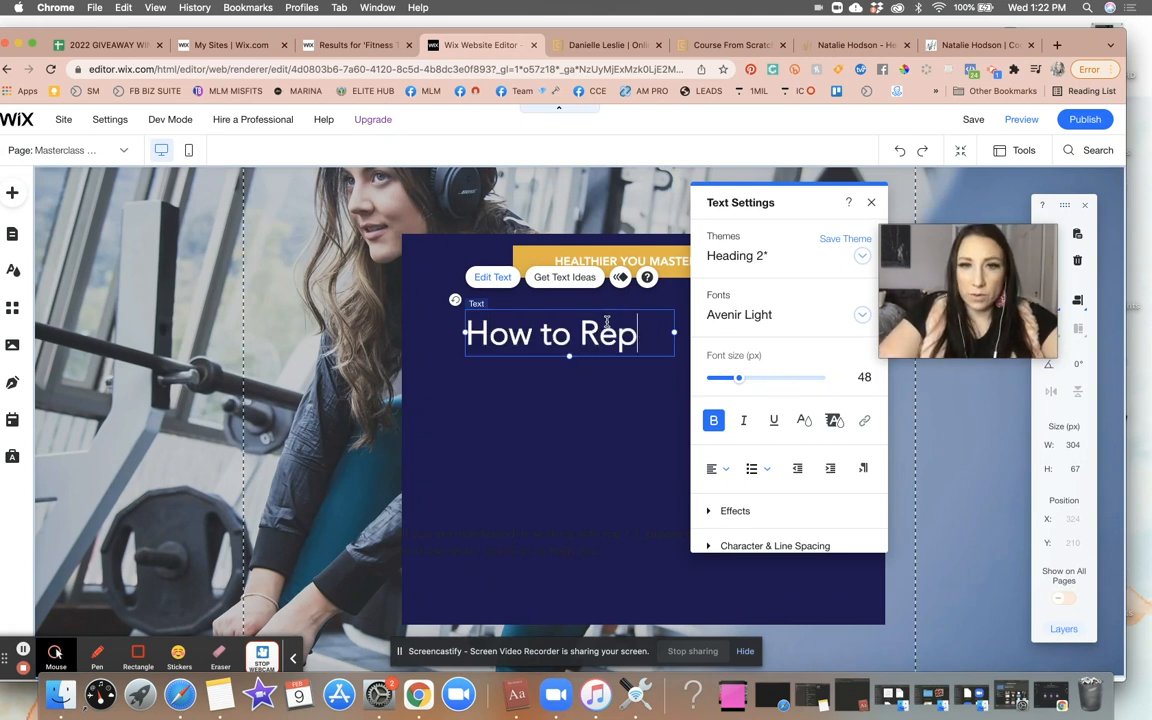
text(rogram your Body)
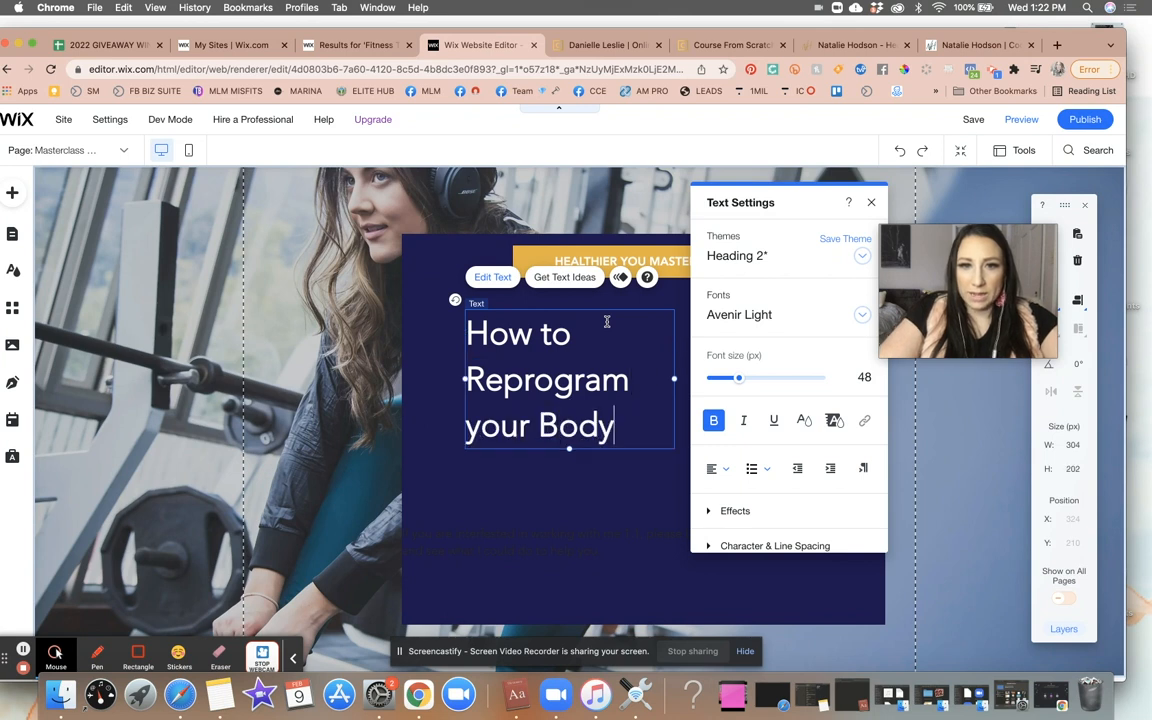
text( to Burn )
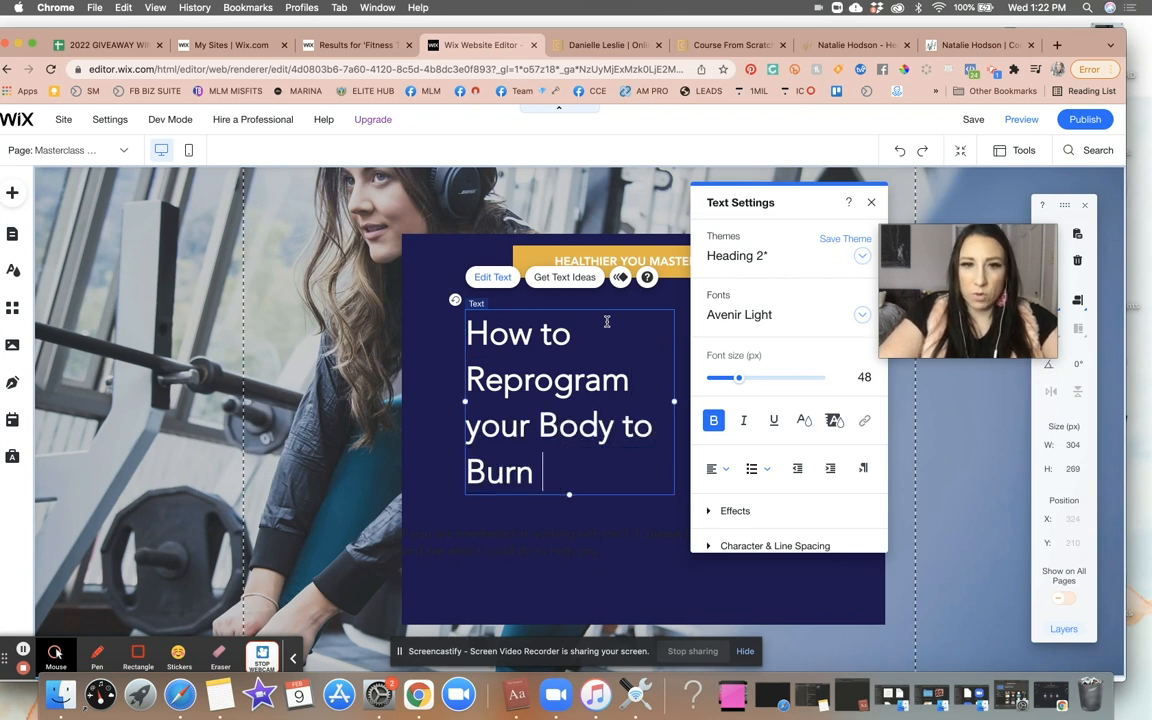
text(More Fat in Less Tikme)
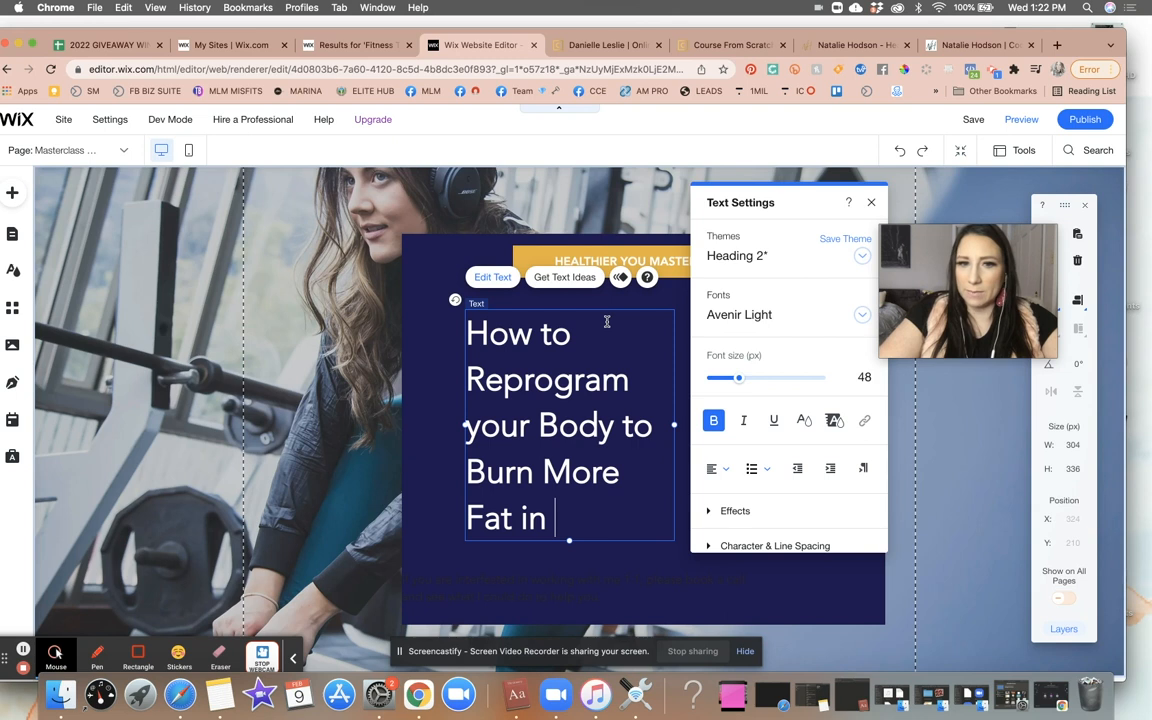
key(Left)
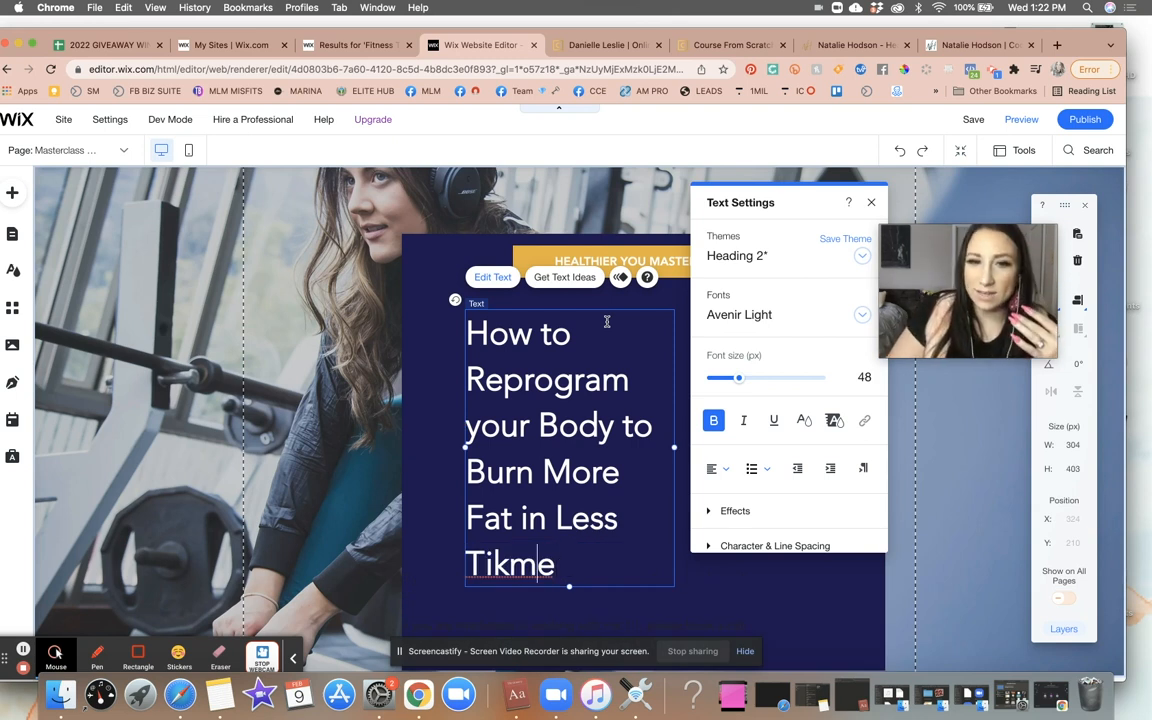
key(Left)
key(BackSpace)
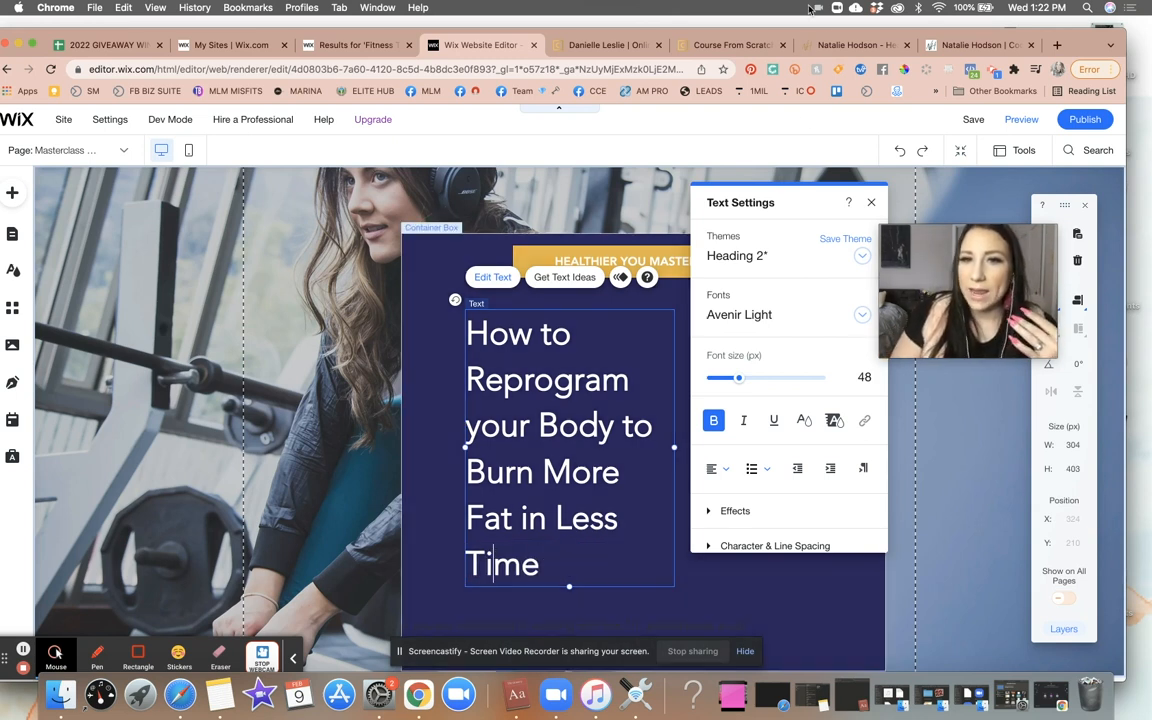
- Widen the headline text box so it spans most of the container box width
drag(798, 197, 995, 188)
click(675, 447)
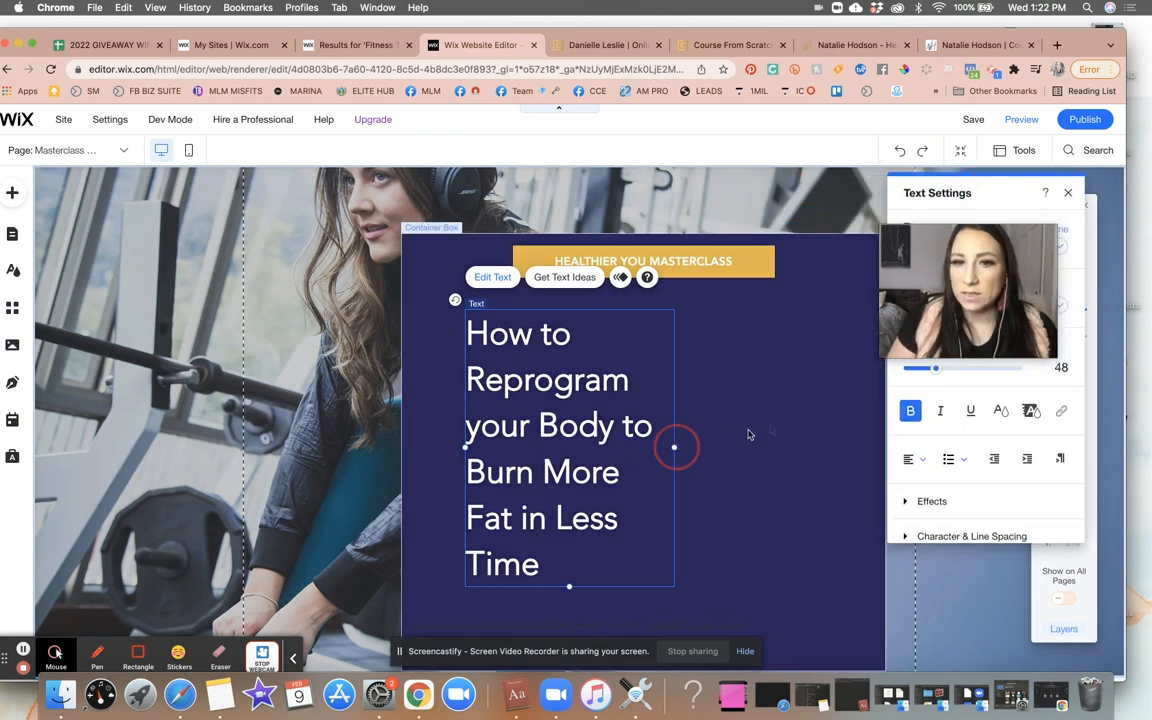
drag(833, 408, 844, 404)
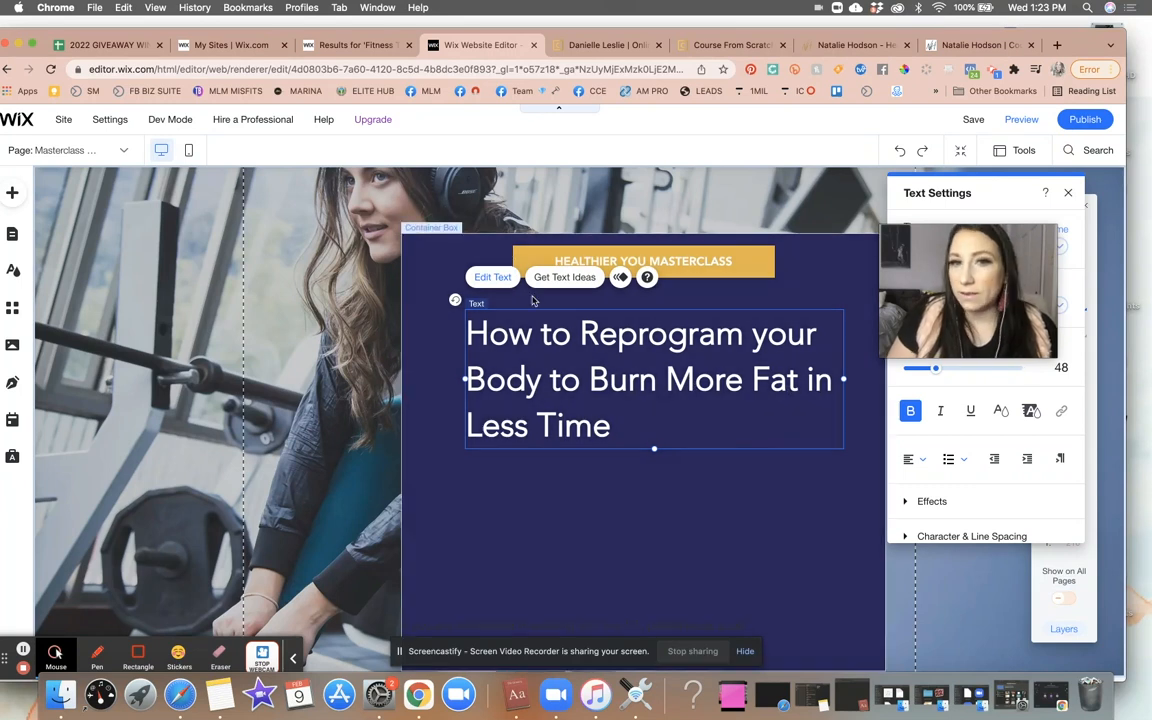
drag(1007, 269, 1024, 563)
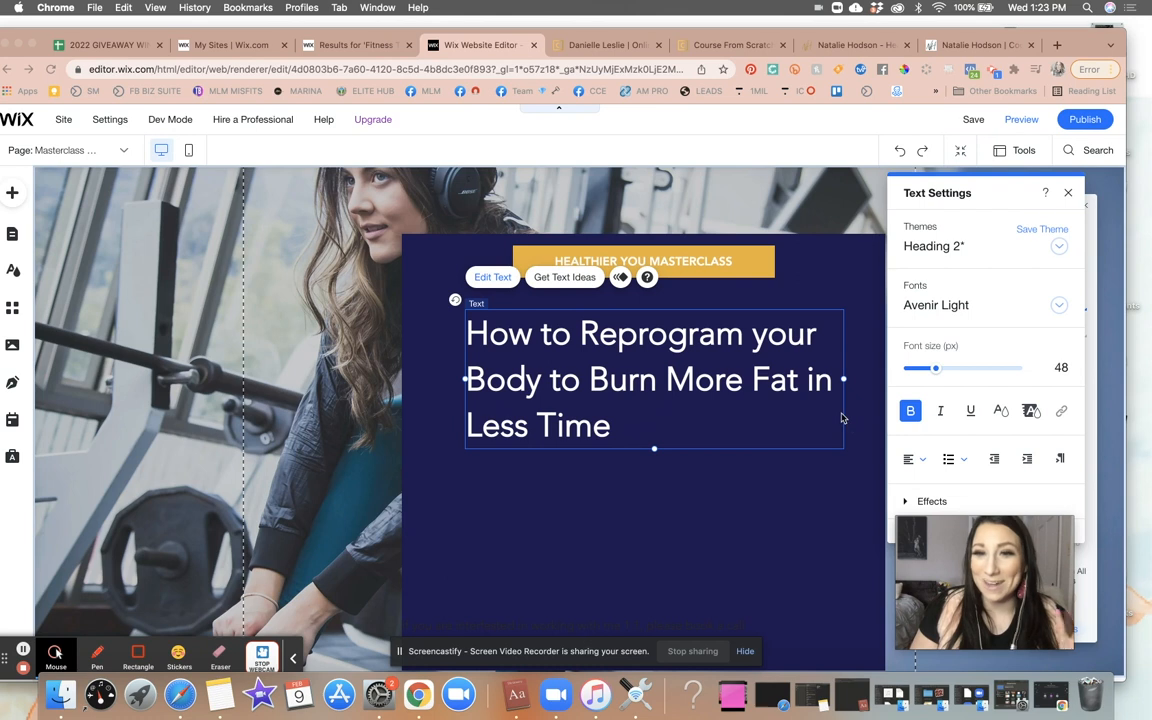
- Change the font of the words Burn More Fat to Avenir
double_click(706, 392)
click(634, 346)
drag(590, 379, 800, 379)
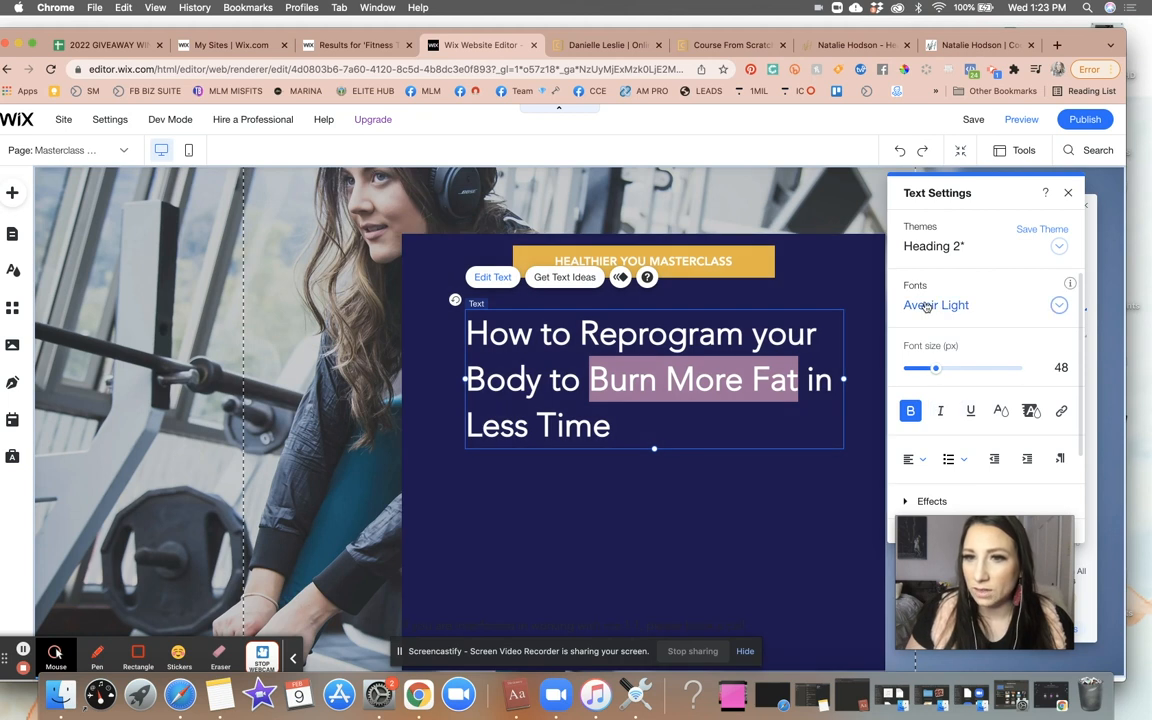
click(927, 307)
scroll(950, 360, up, 1)
click(950, 345)
- Make the words Less Time italic and underlined
click(697, 425)
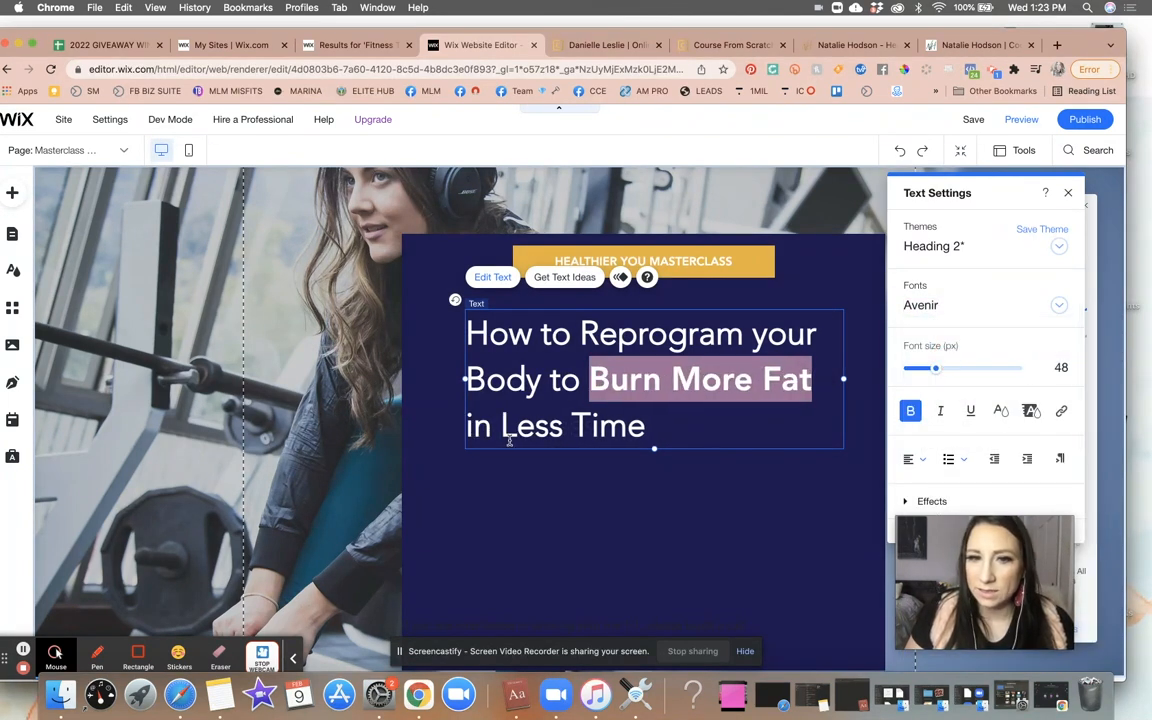
drag(501, 428, 668, 424)
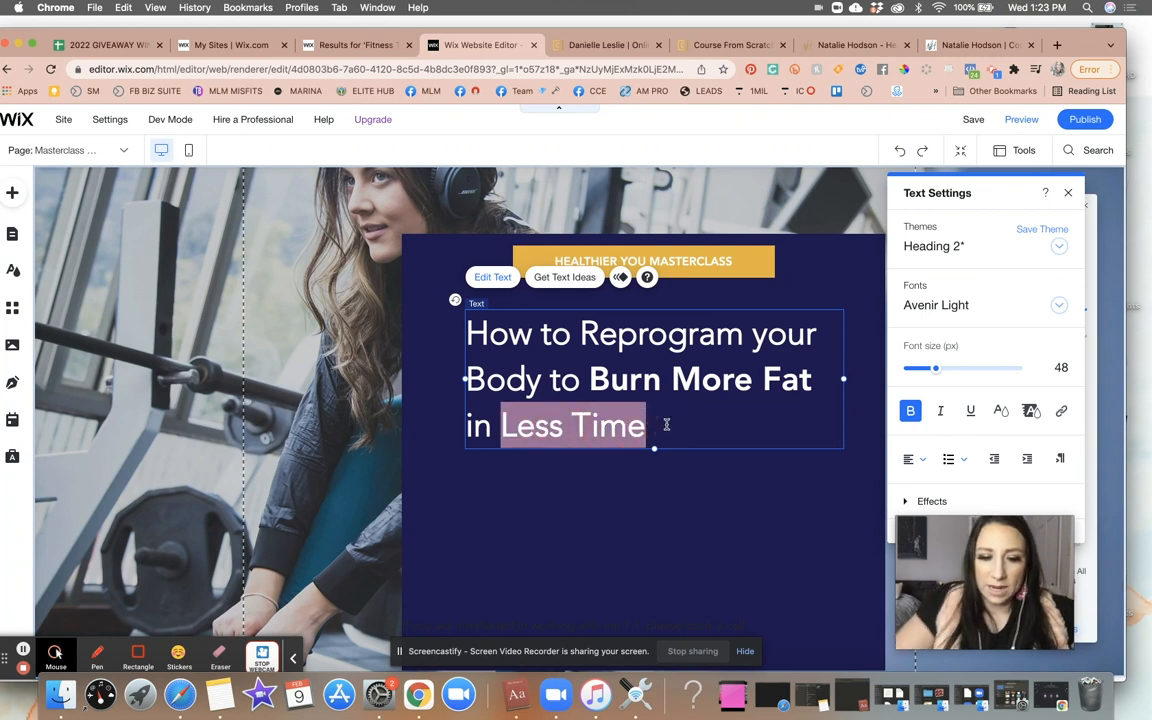
key(super+i)
key(super+u)
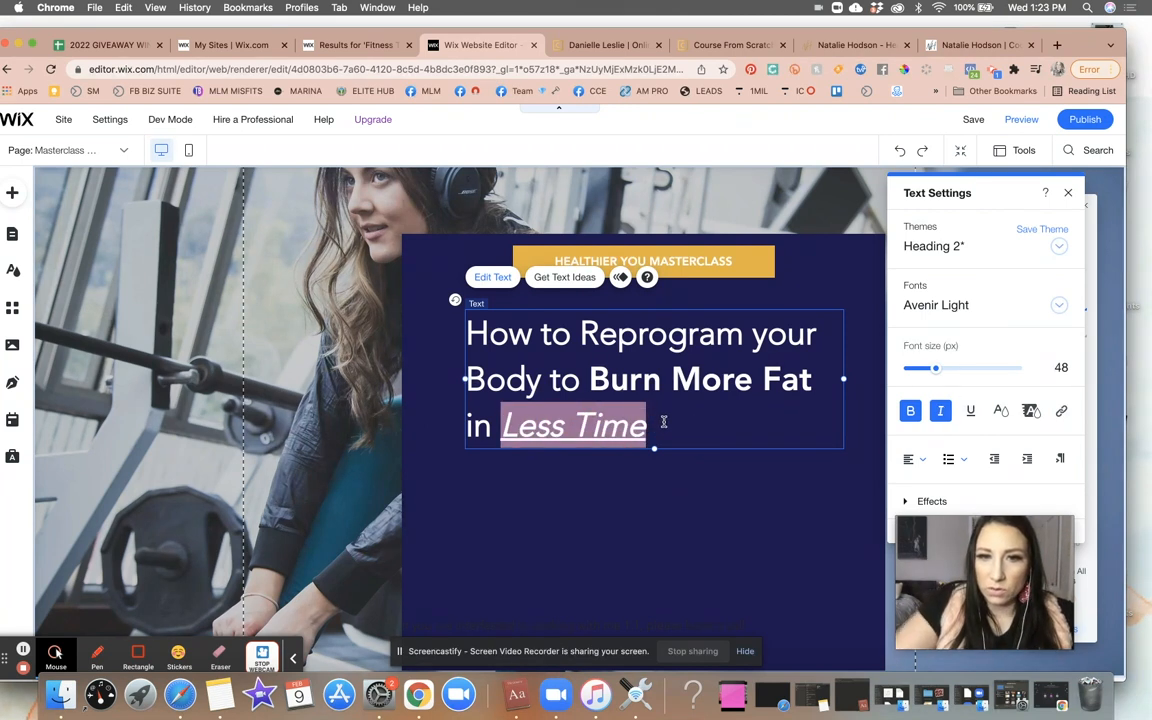
click(676, 483)
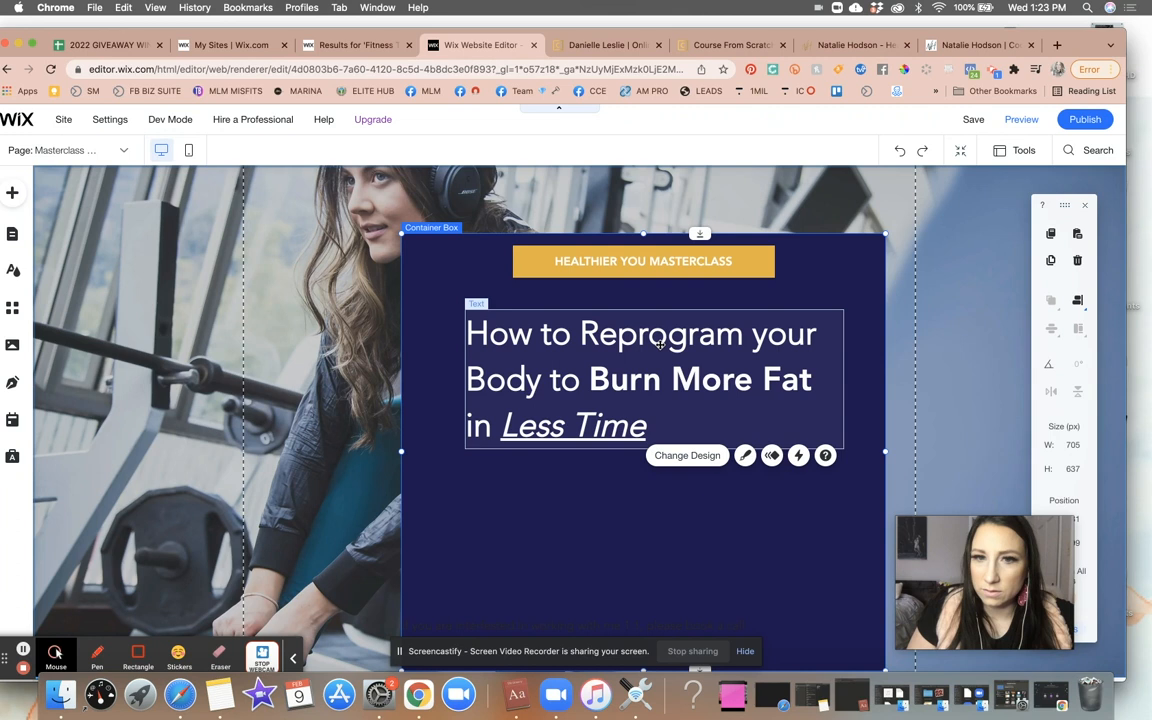
- Move the headline text box slightly up toward the masterclass banner inside the container
click(656, 337)
double_click(580, 335)
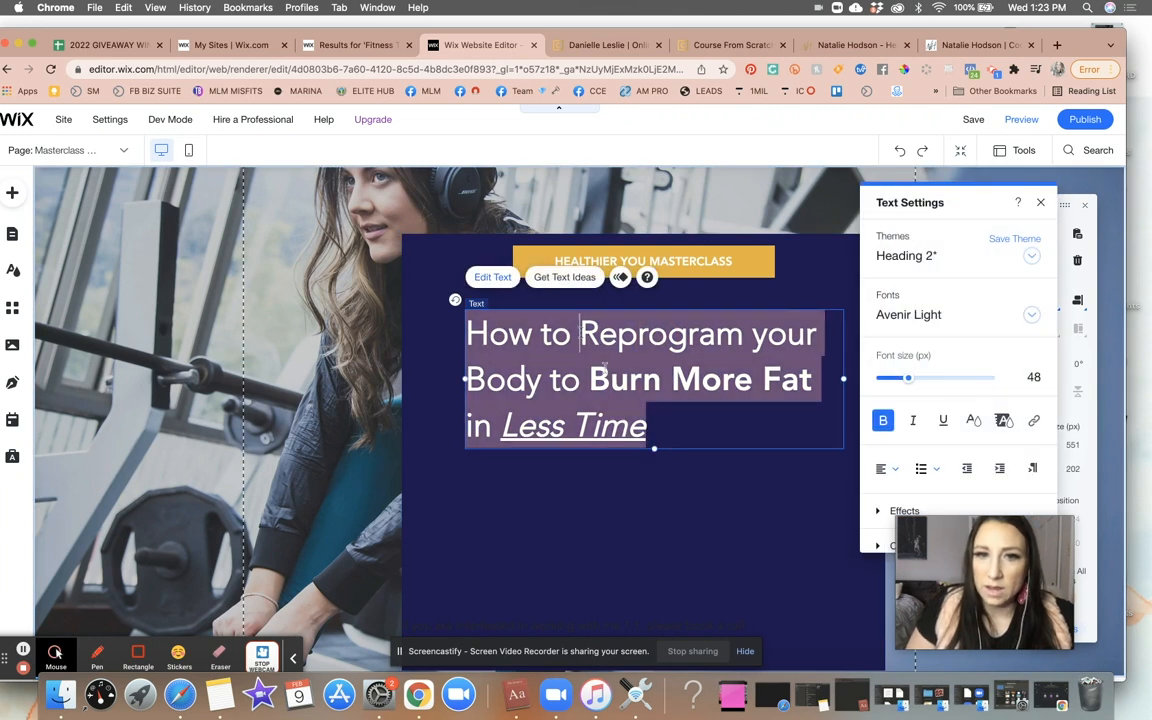
click(668, 496)
click(598, 438)
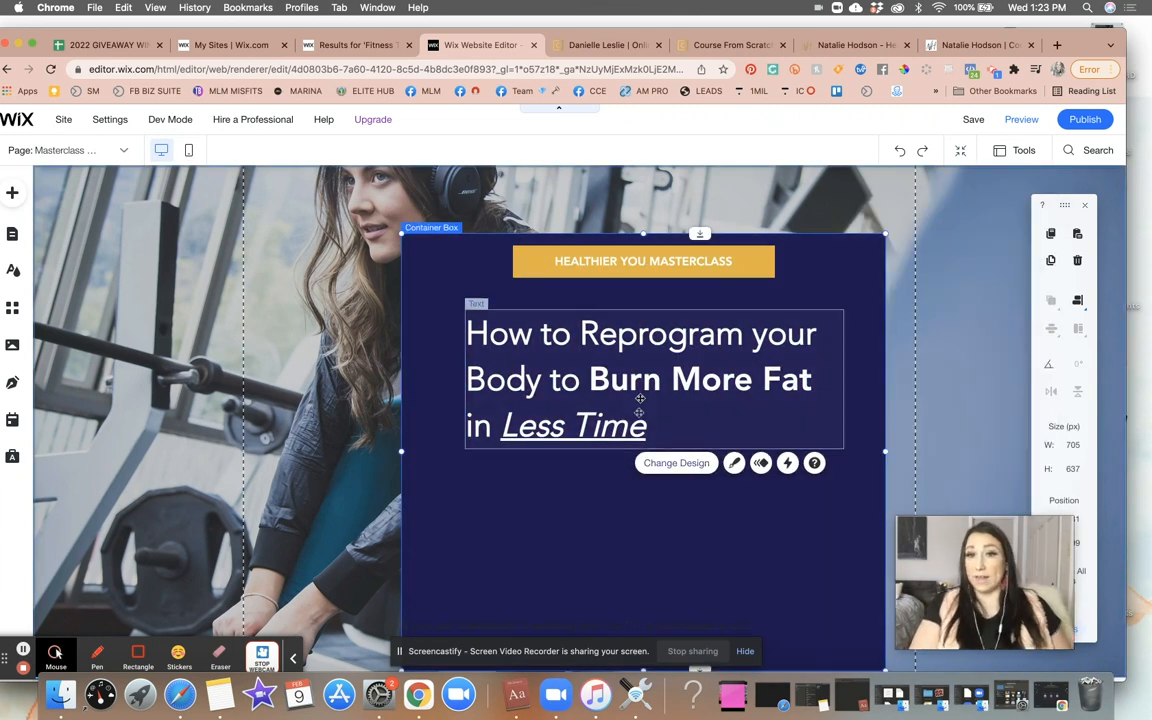
mouse_move(641, 360)
mouse_down()
mouse_move(634, 347)
mouse_move(643, 355)
mouse_up()
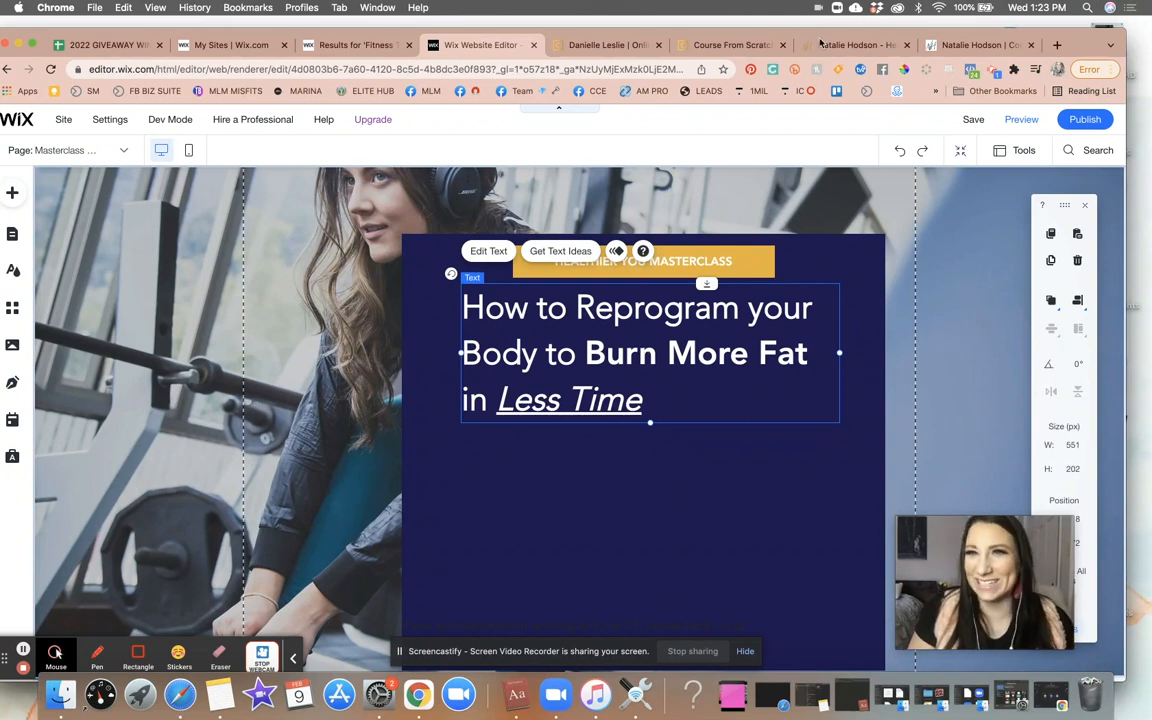
- Sample the gold headline colour F2C771 from the Course From Scratch example page with the color picker extension
click(745, 45)
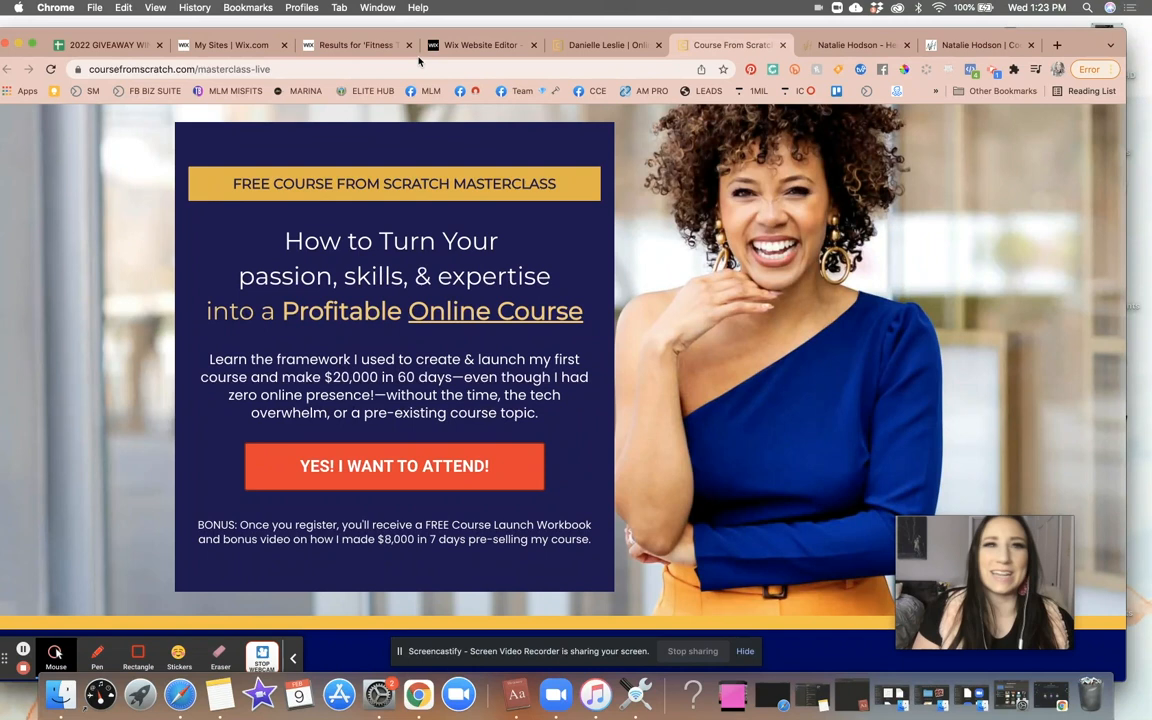
click(482, 45)
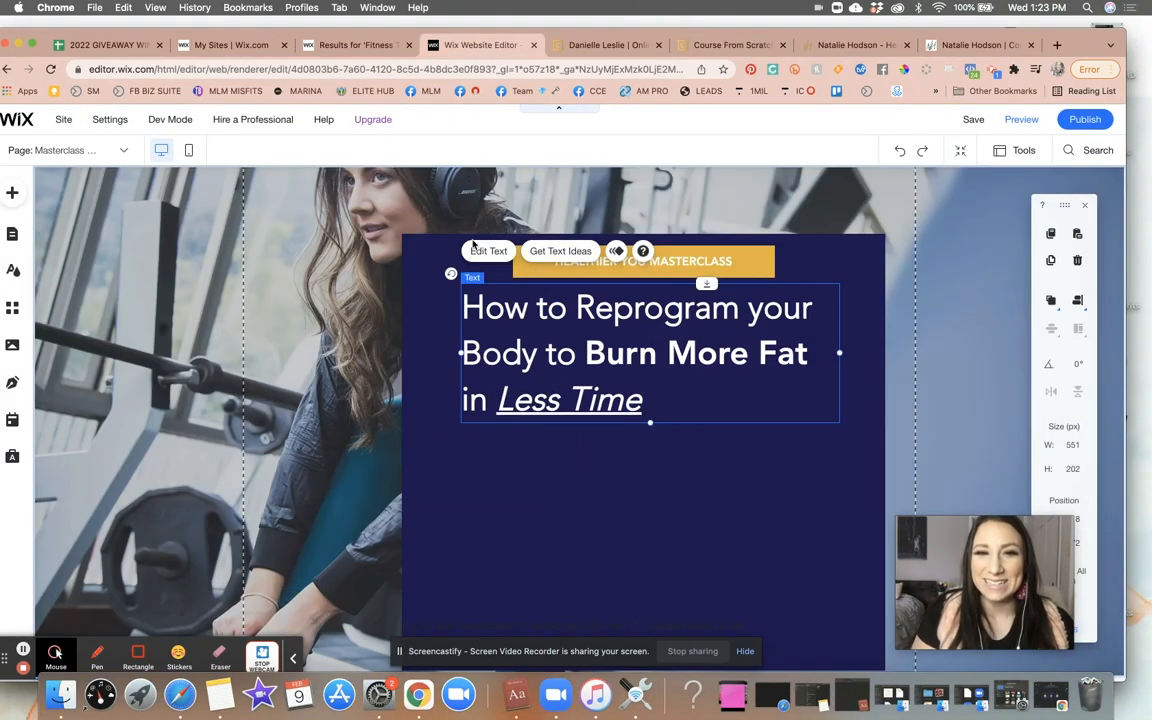
click(691, 46)
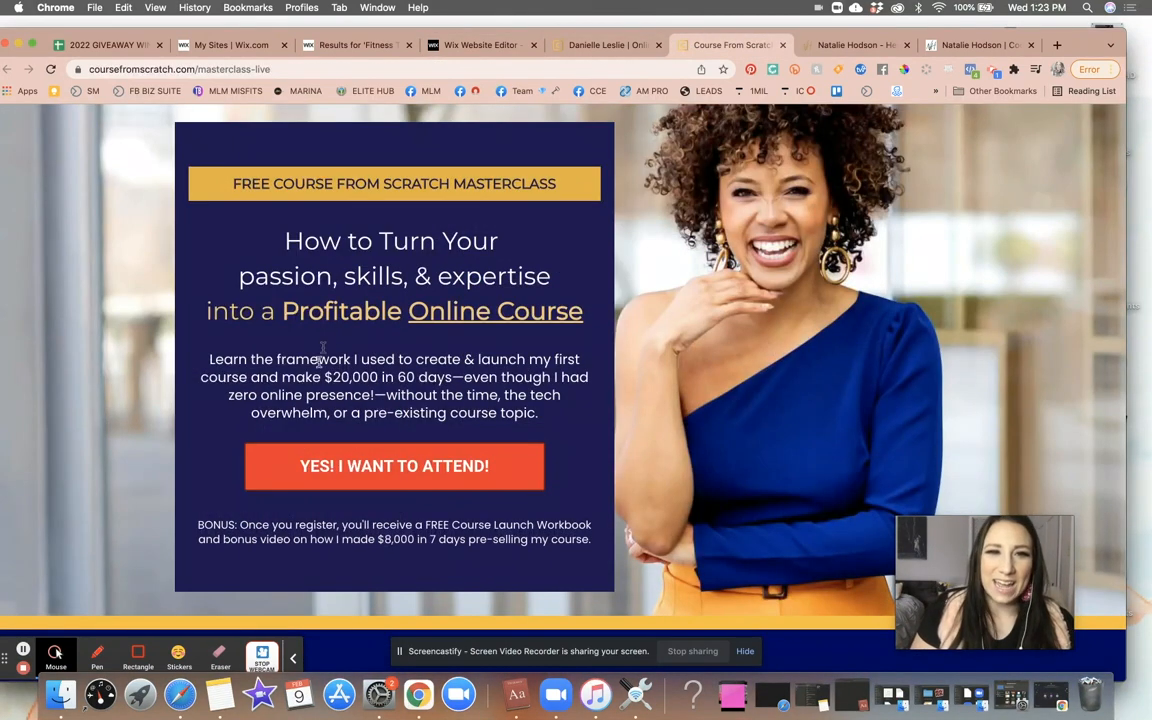
triple_click(329, 315)
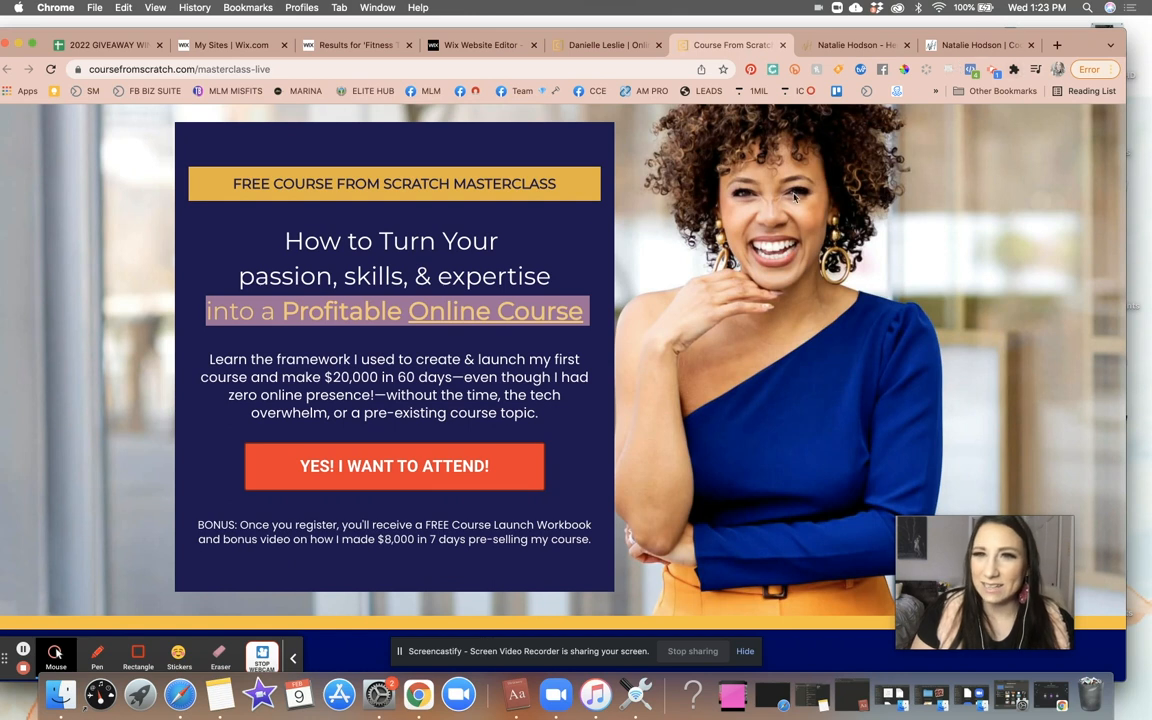
click(907, 70)
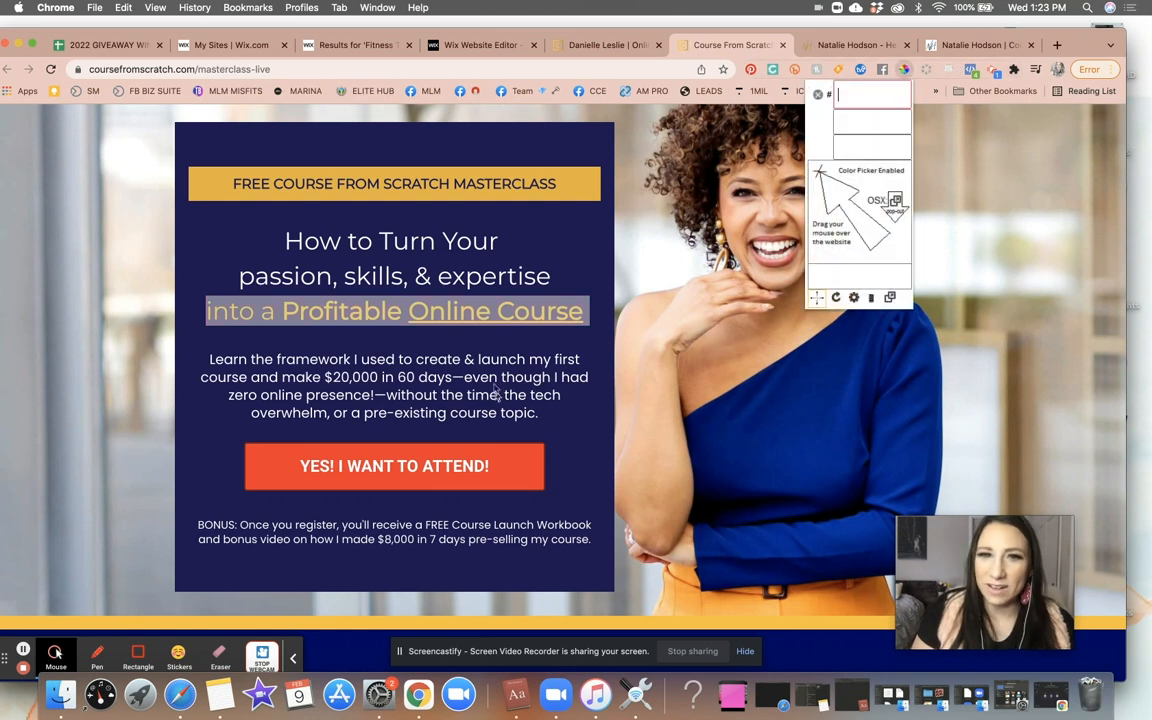
click(508, 311)
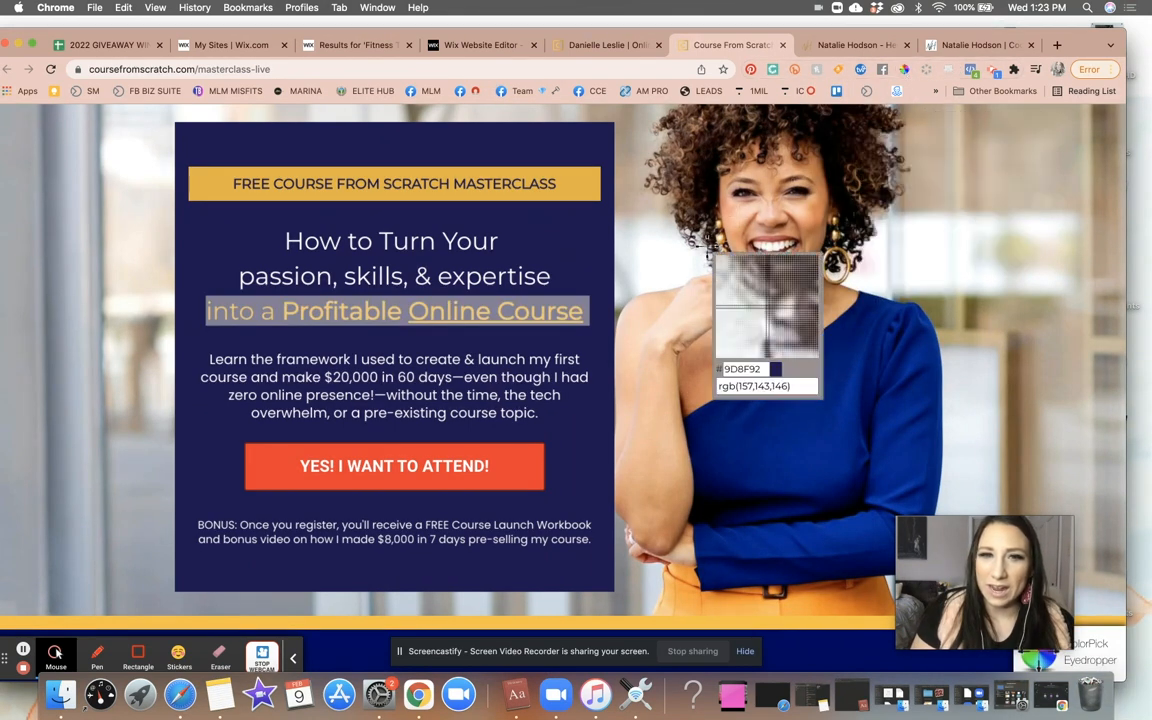
click(499, 310)
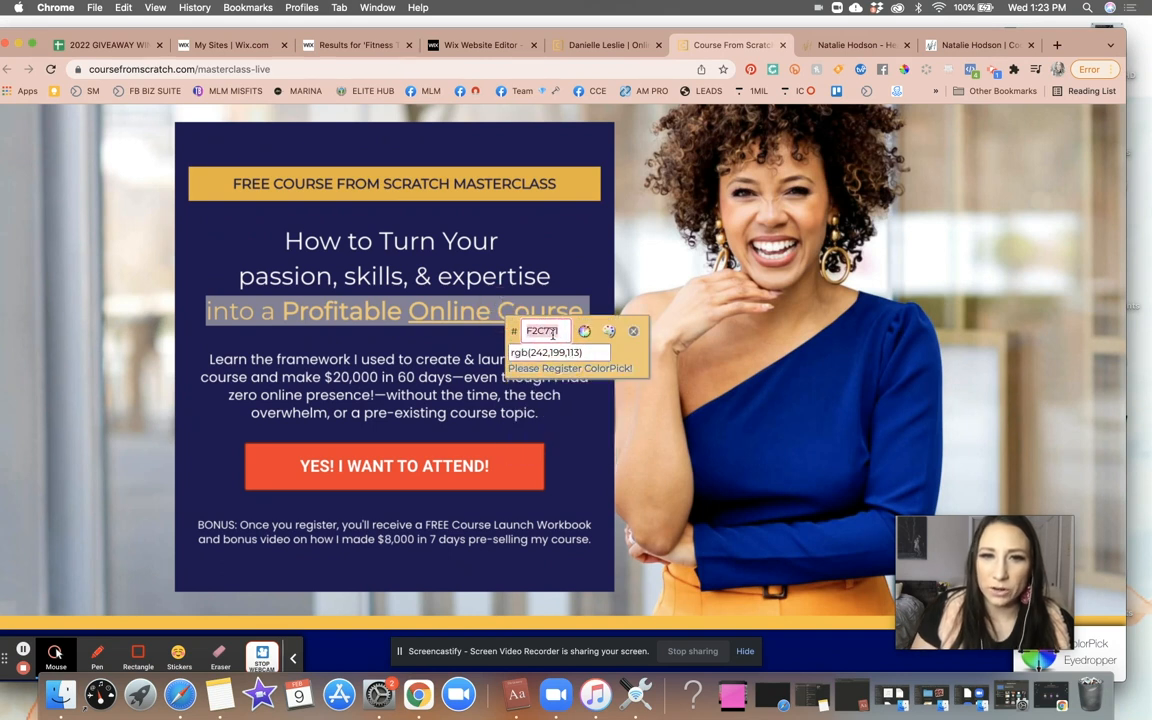
click(476, 44)
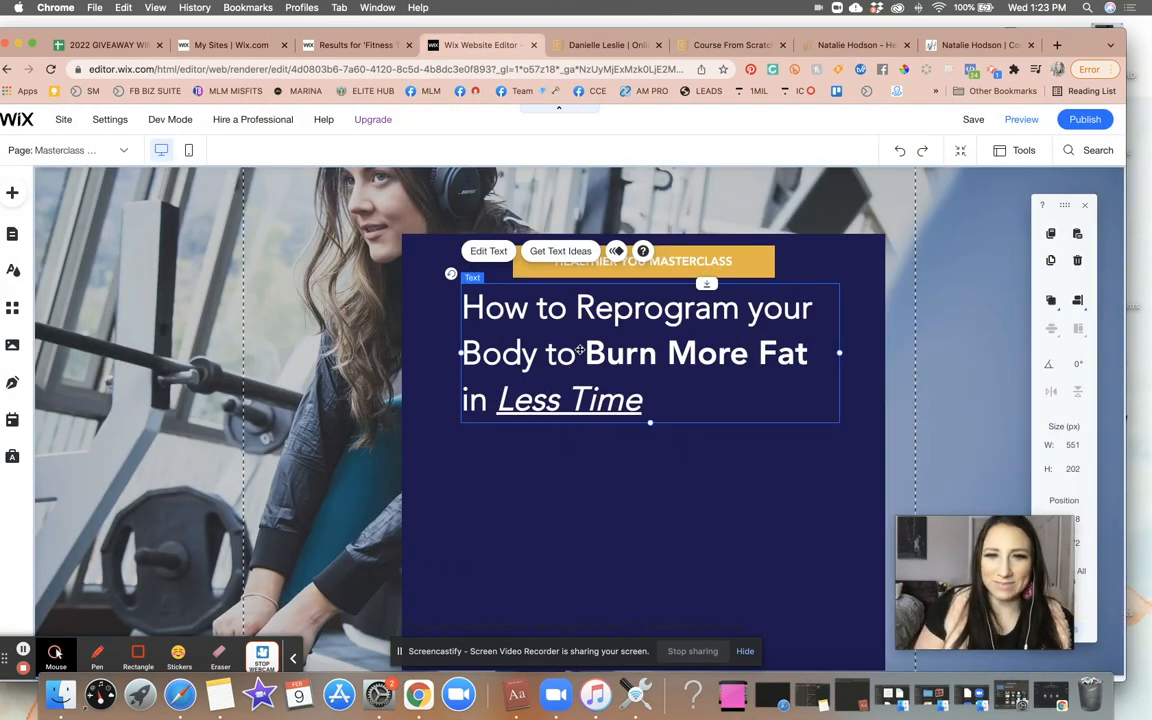
- Try to colour the words Reprogram your Body in the headline with hex colour F2C771
click(575, 308)
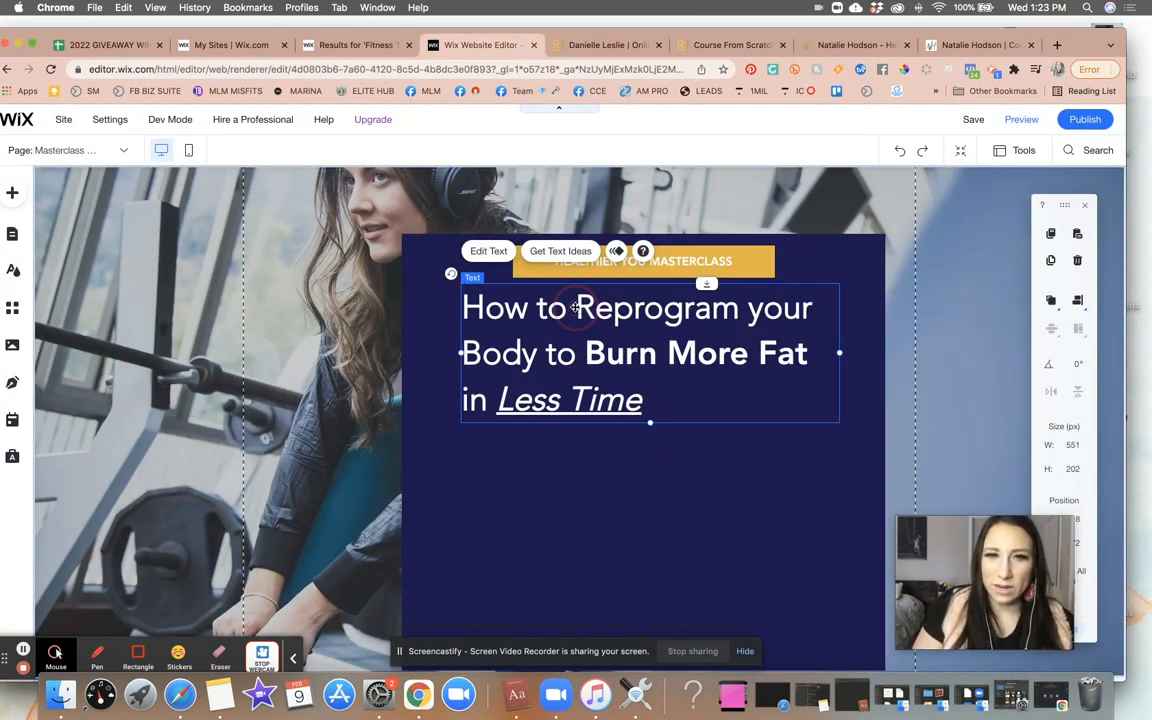
click(496, 252)
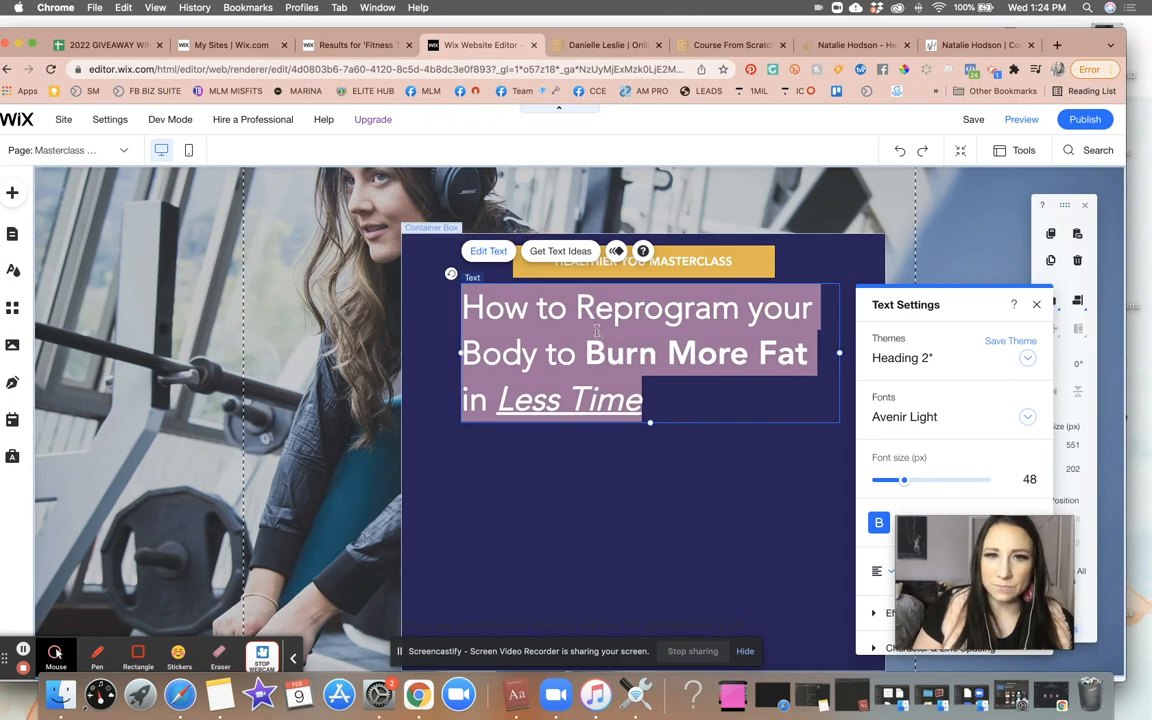
click(576, 312)
drag(576, 312, 542, 356)
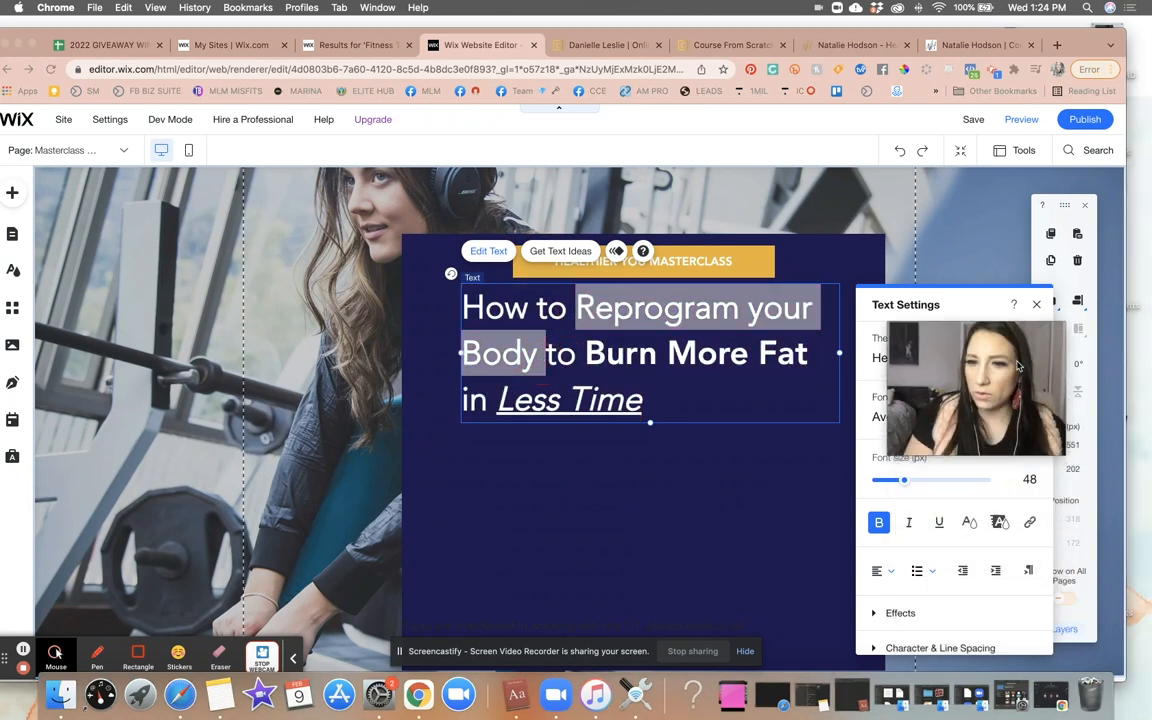
click(968, 523)
click(964, 541)
click(990, 518)
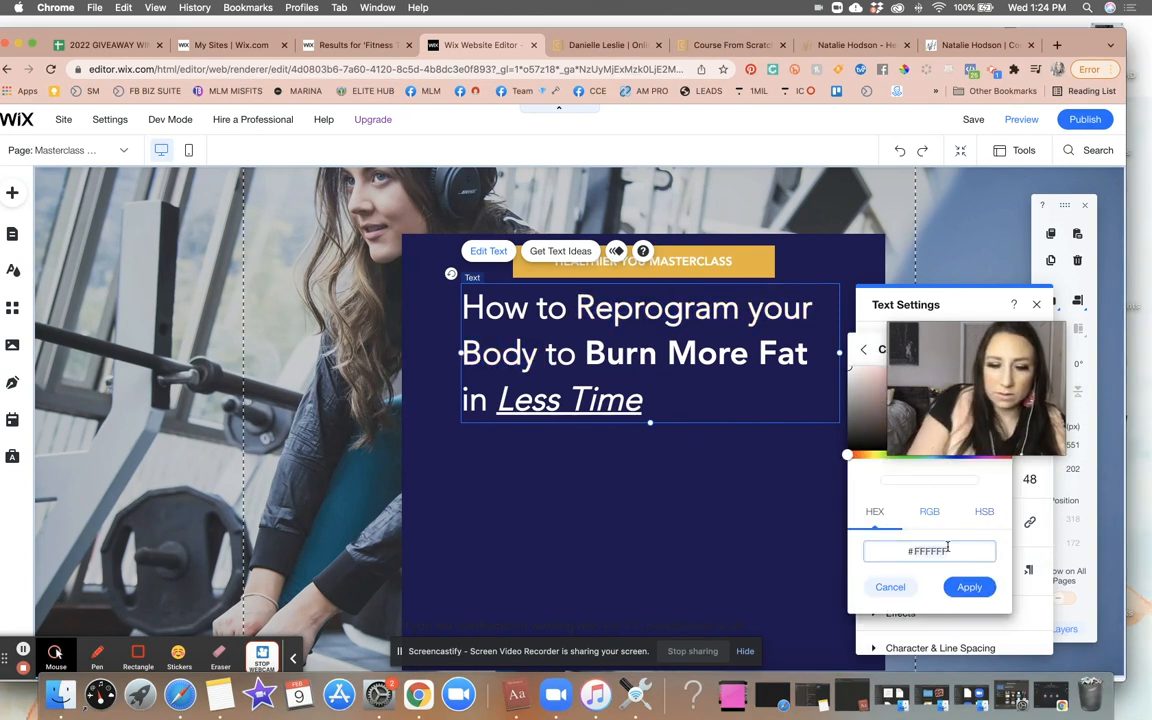
text(F2C771)
click(753, 504)
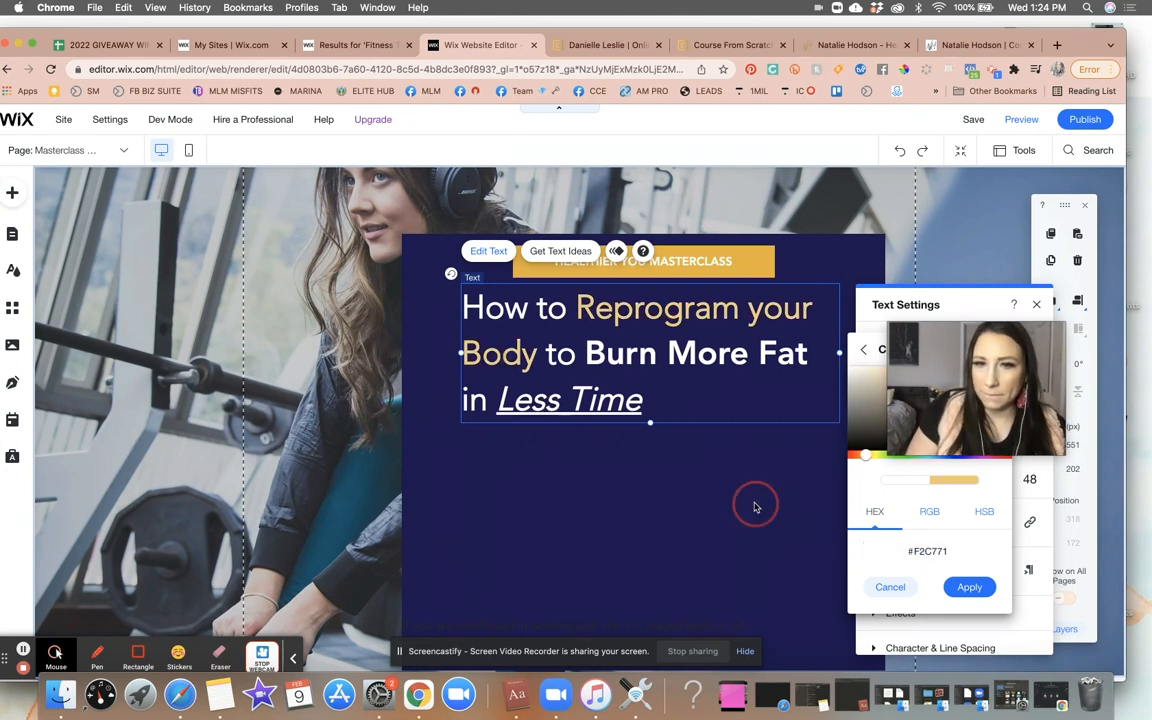
click(755, 507)
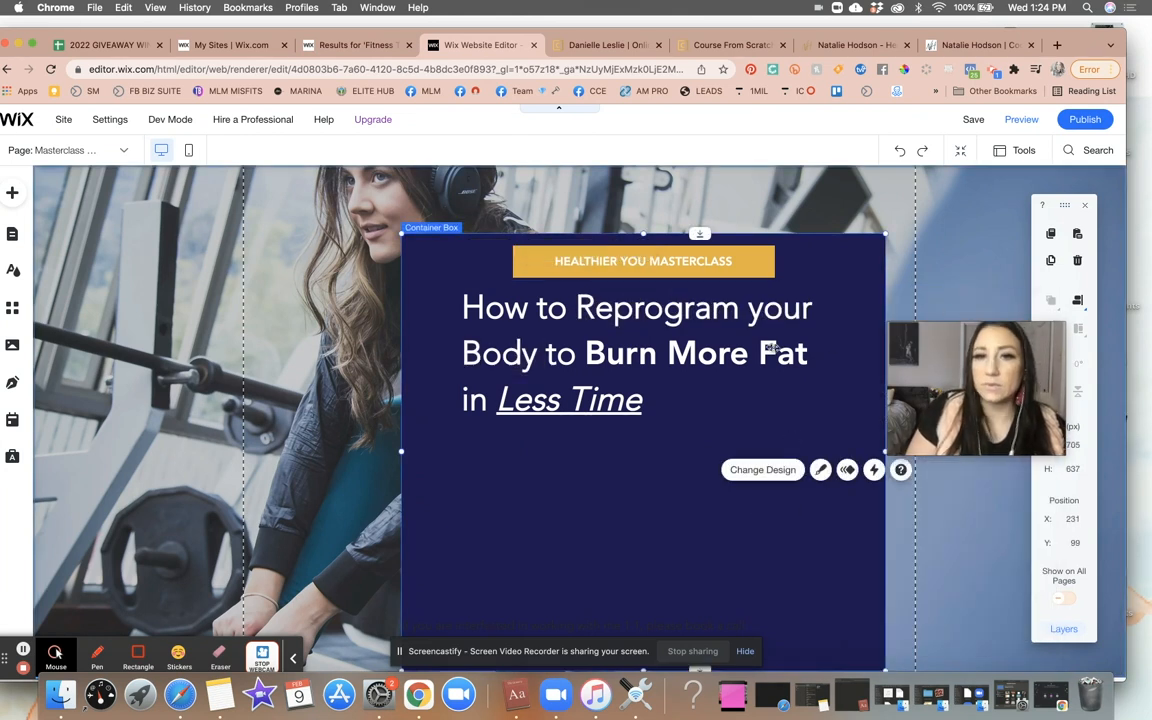
- Open the headline text for editing again
click(690, 415)
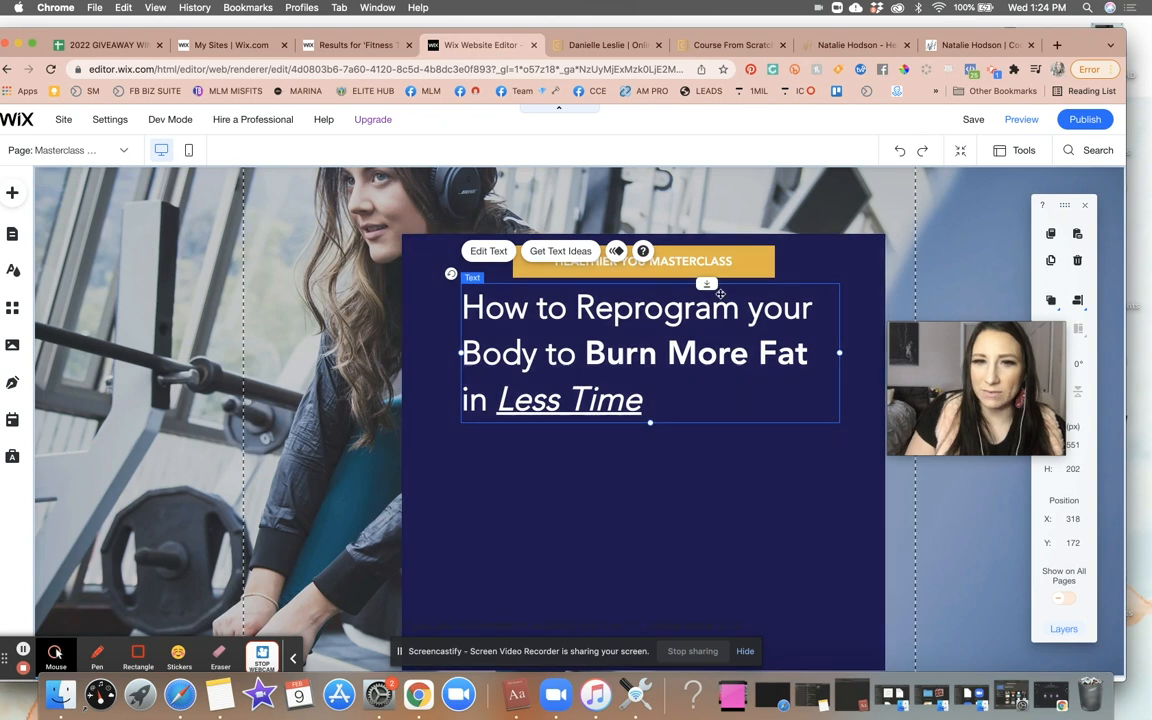
click(481, 252)
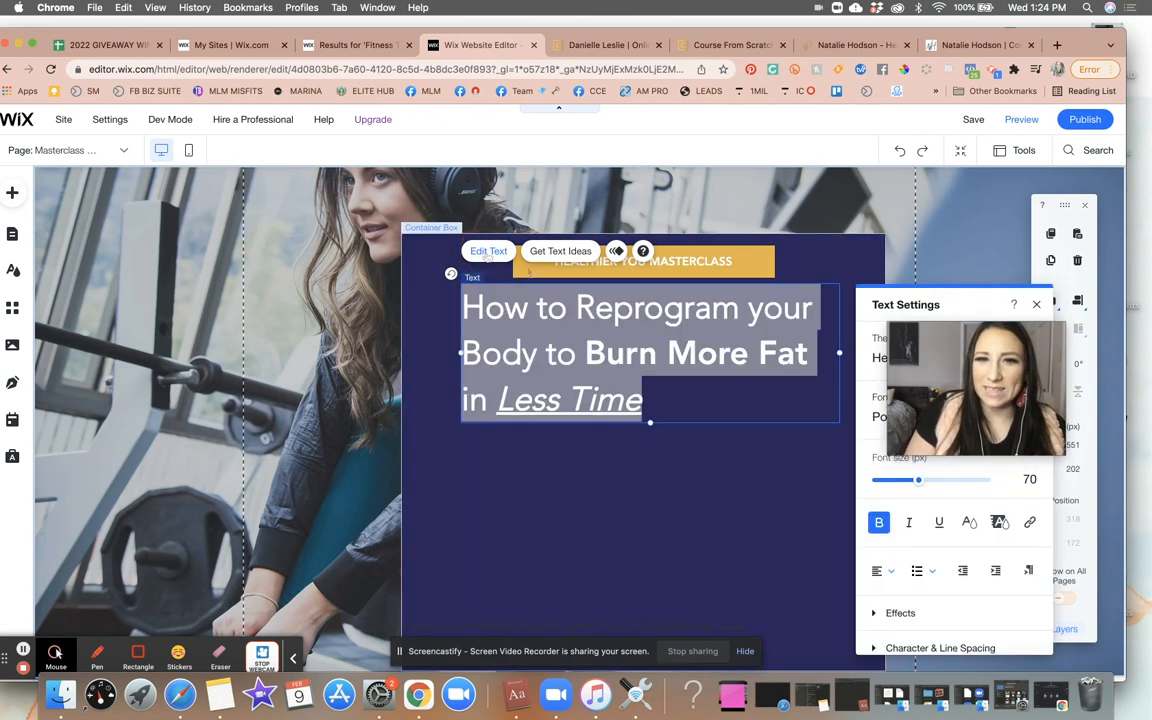
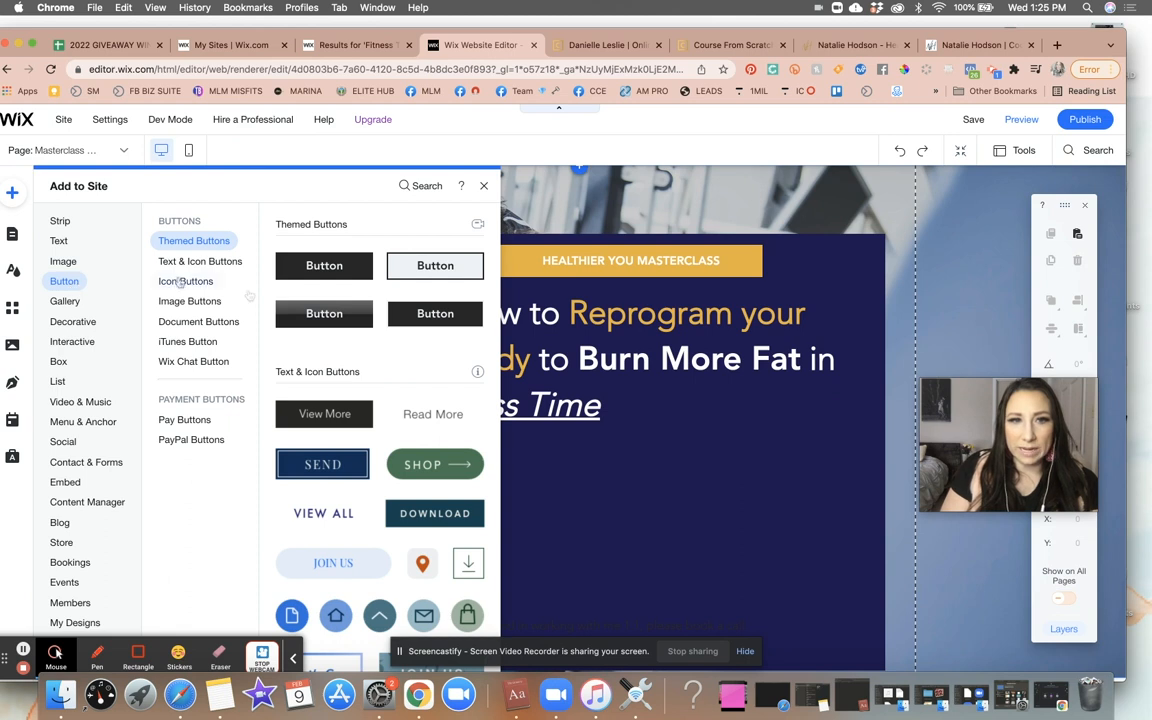
- Add a themed button below the headline inside the container and enlarge it wider and taller
drag(291, 317, 628, 491)
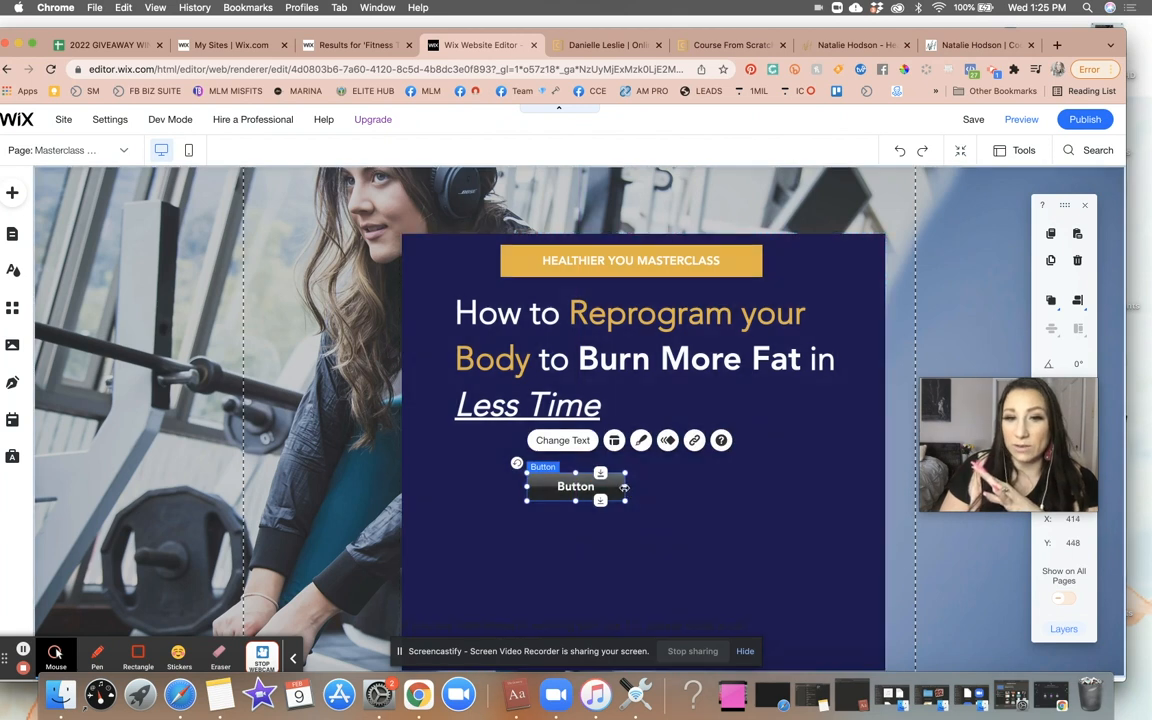
drag(722, 485, 725, 486)
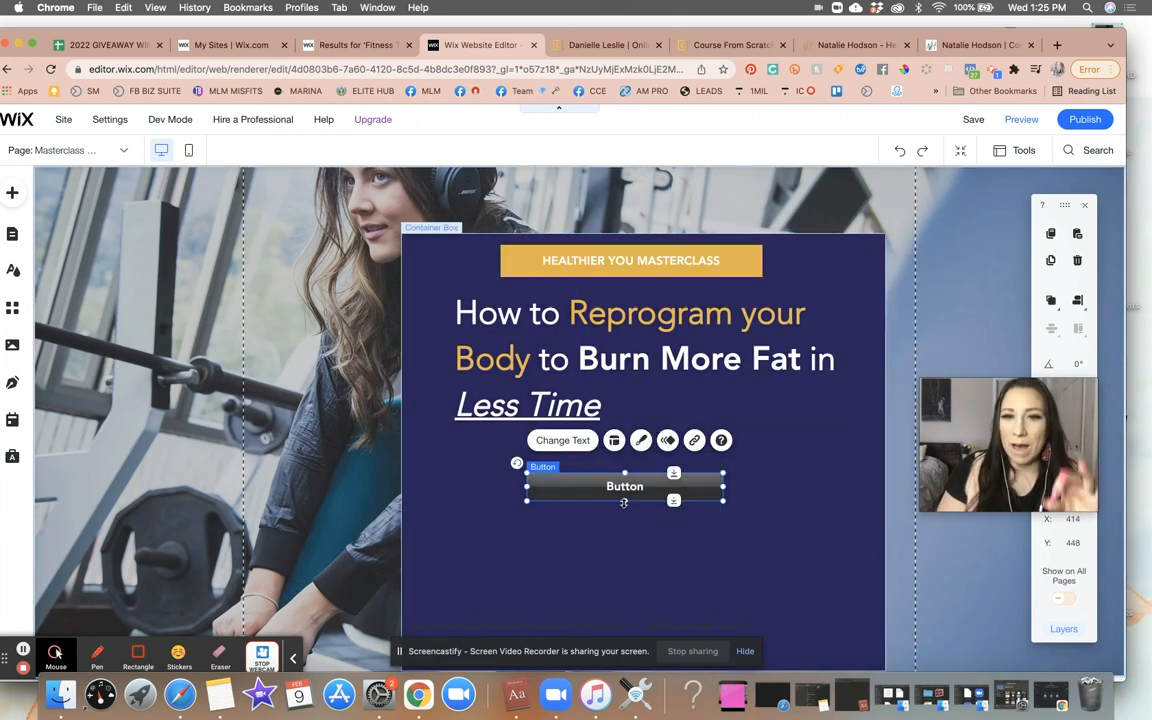
drag(625, 502, 625, 513)
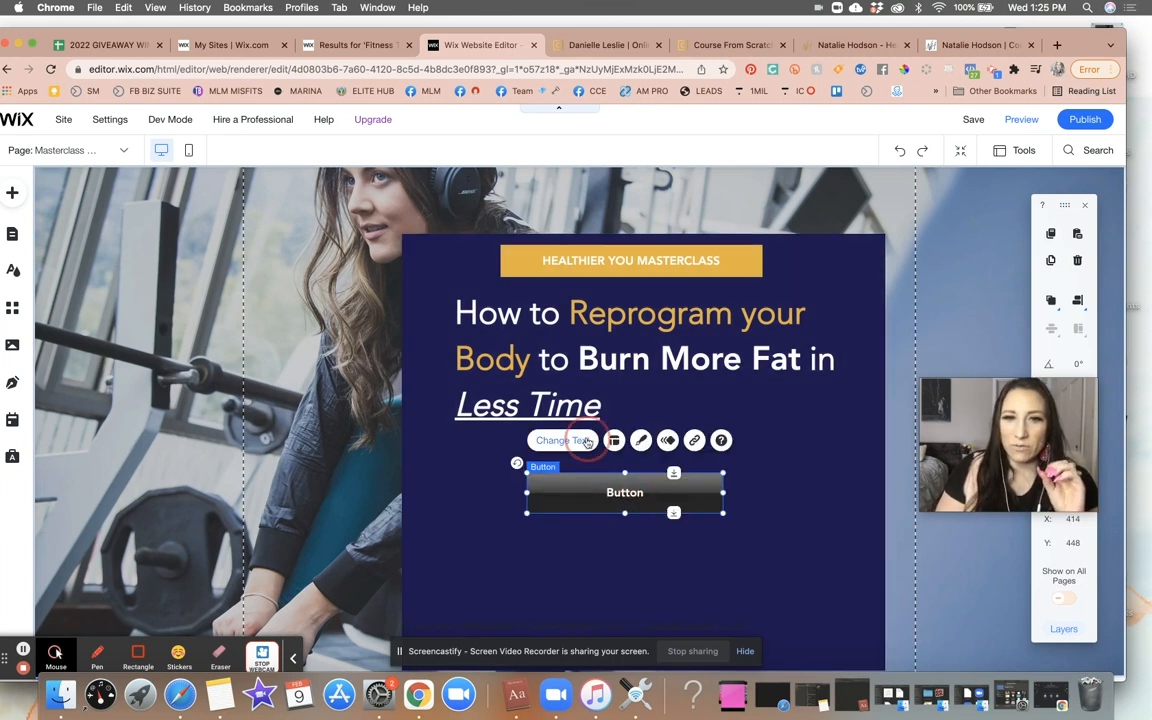
- Change the button's text to YES I WANT TO ATTEND!
click(555, 440)
key(super+a)
key(BackSpace)
text(YES I WANT TO A)
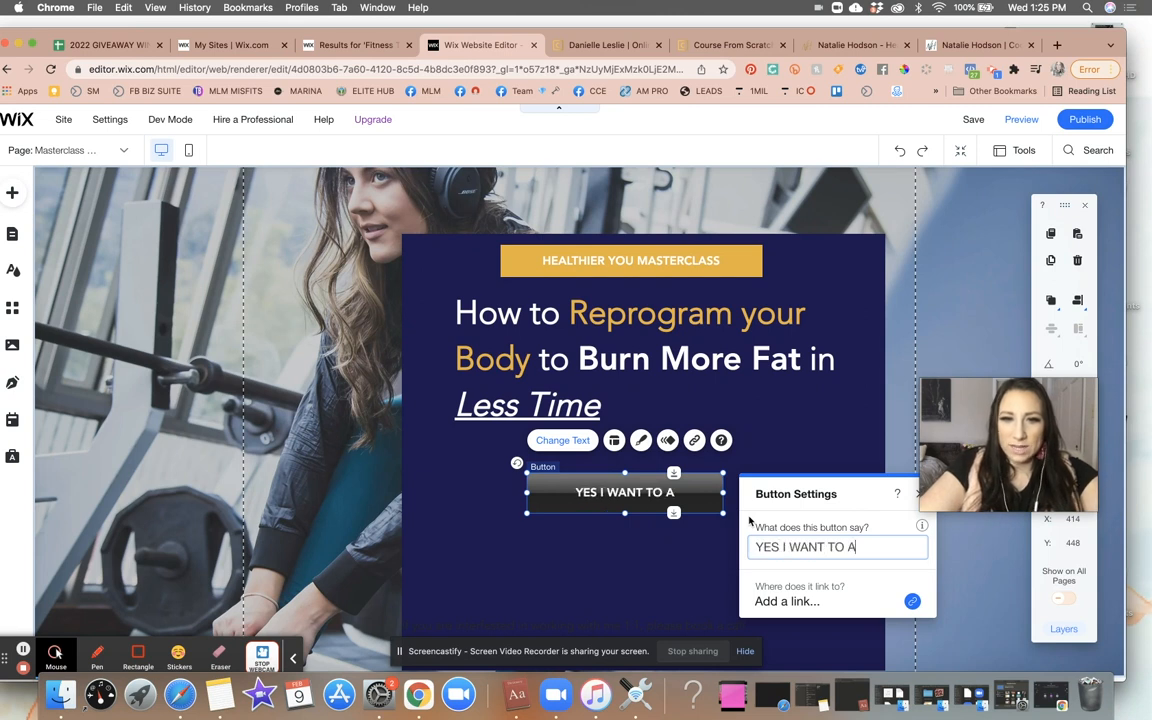
text(TTEND!)
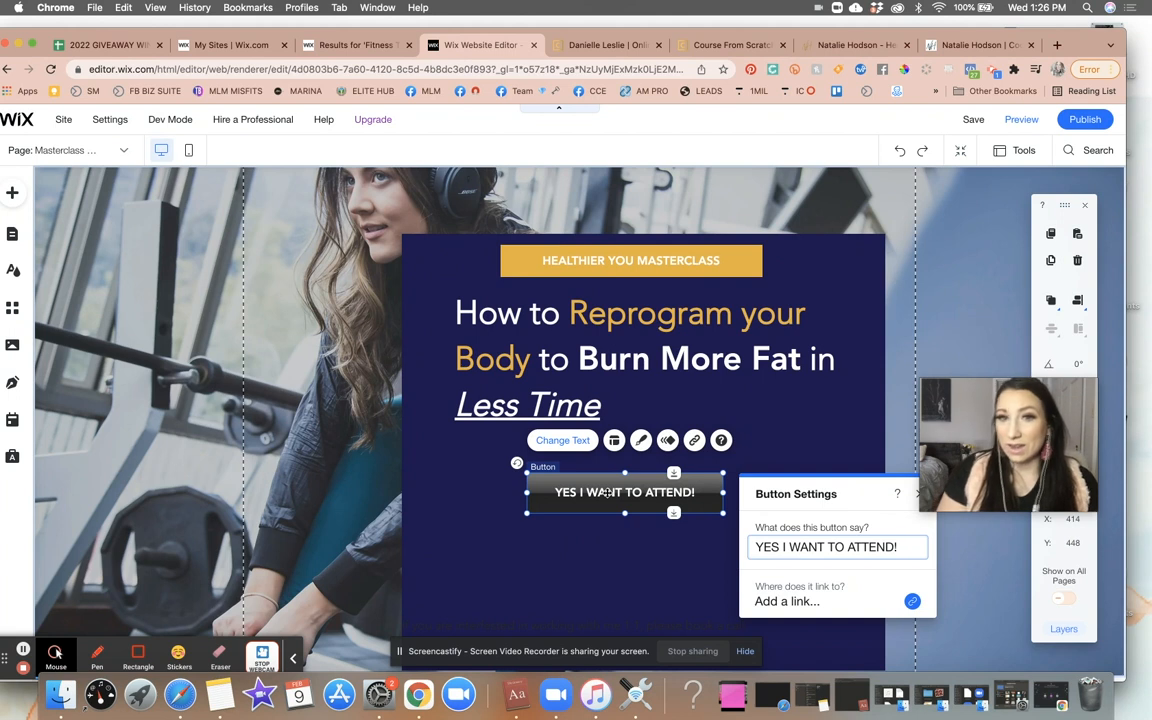
- Customize the button design and set its fill colour to the red-orange FF4040 swatch
click(643, 441)
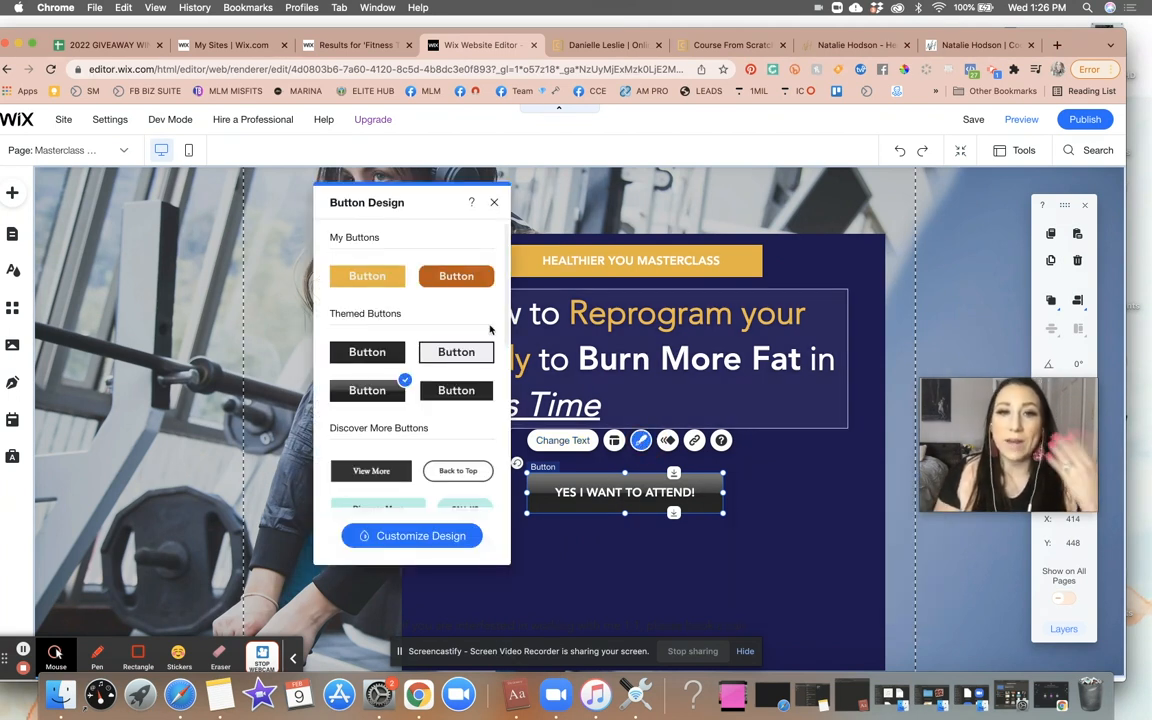
click(421, 536)
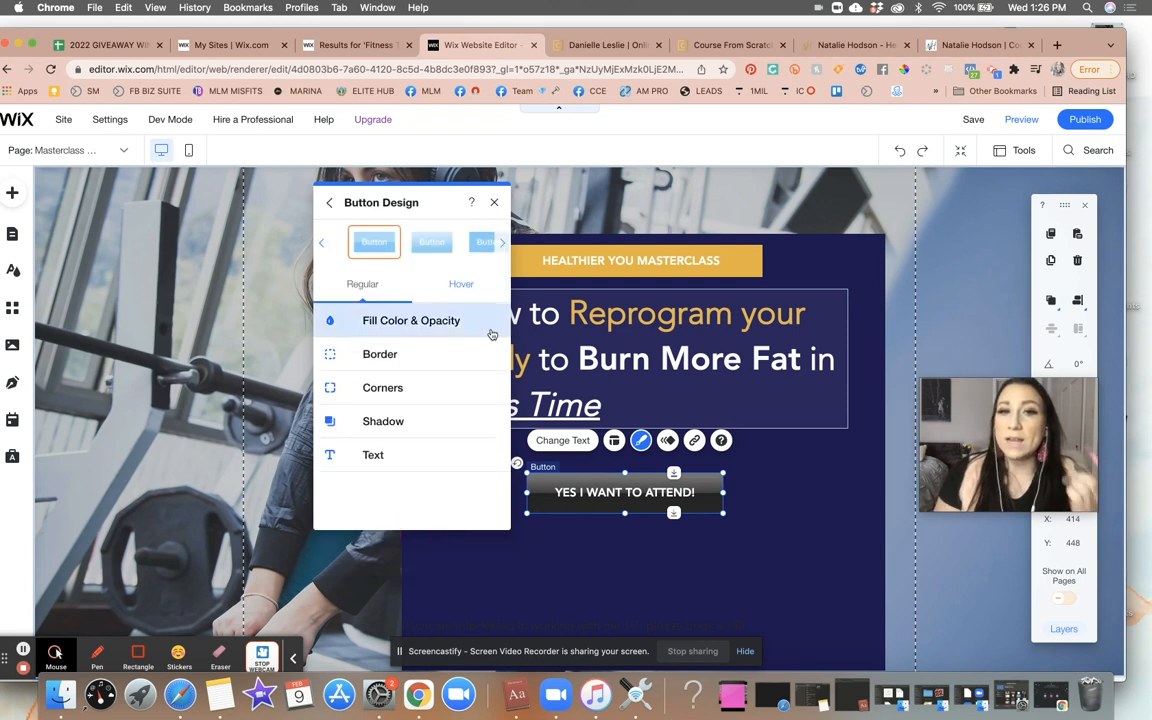
click(492, 333)
click(483, 375)
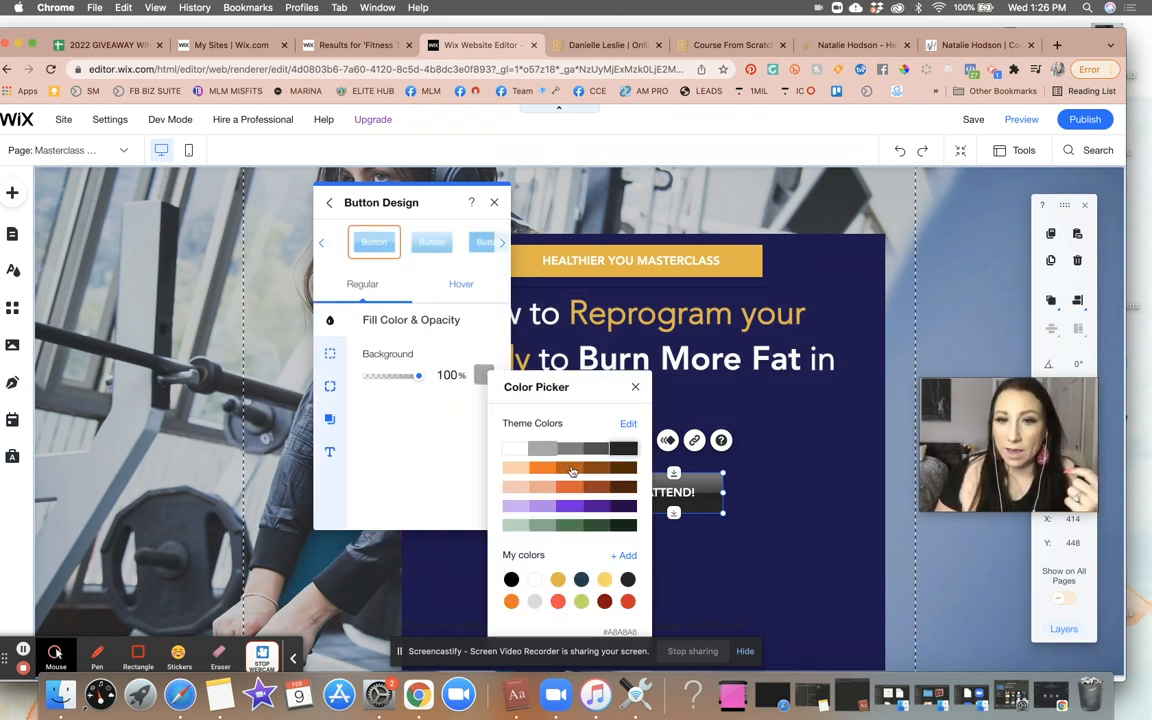
click(572, 468)
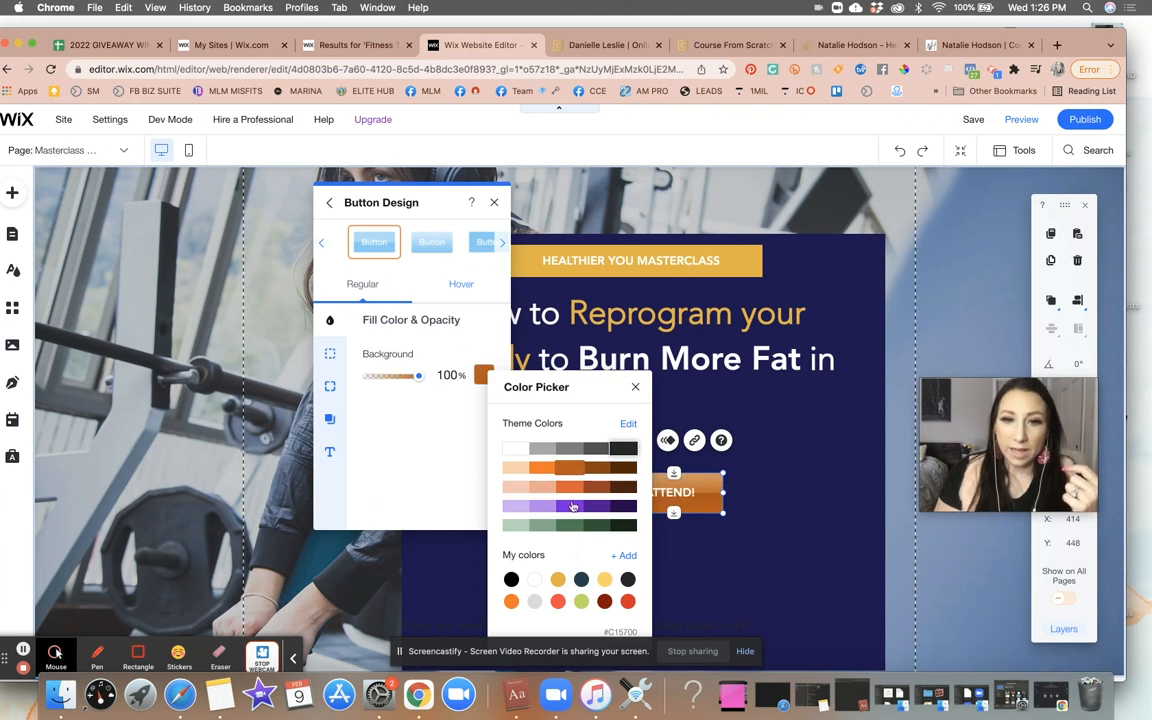
click(557, 601)
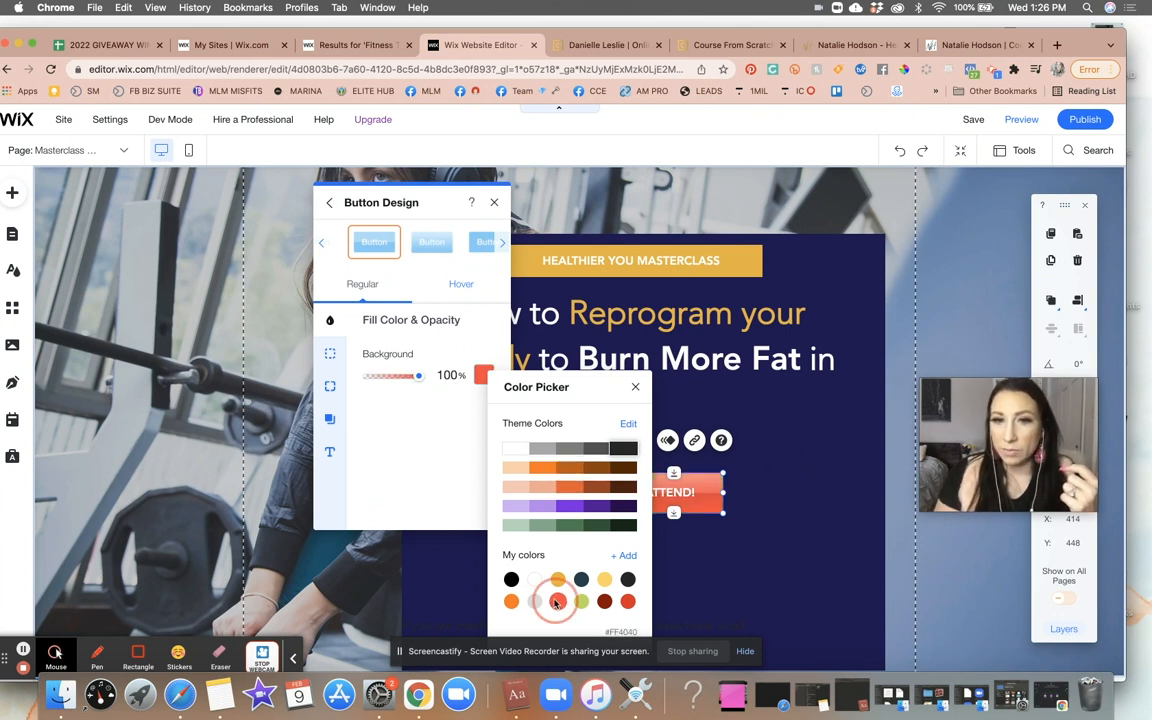
click(770, 513)
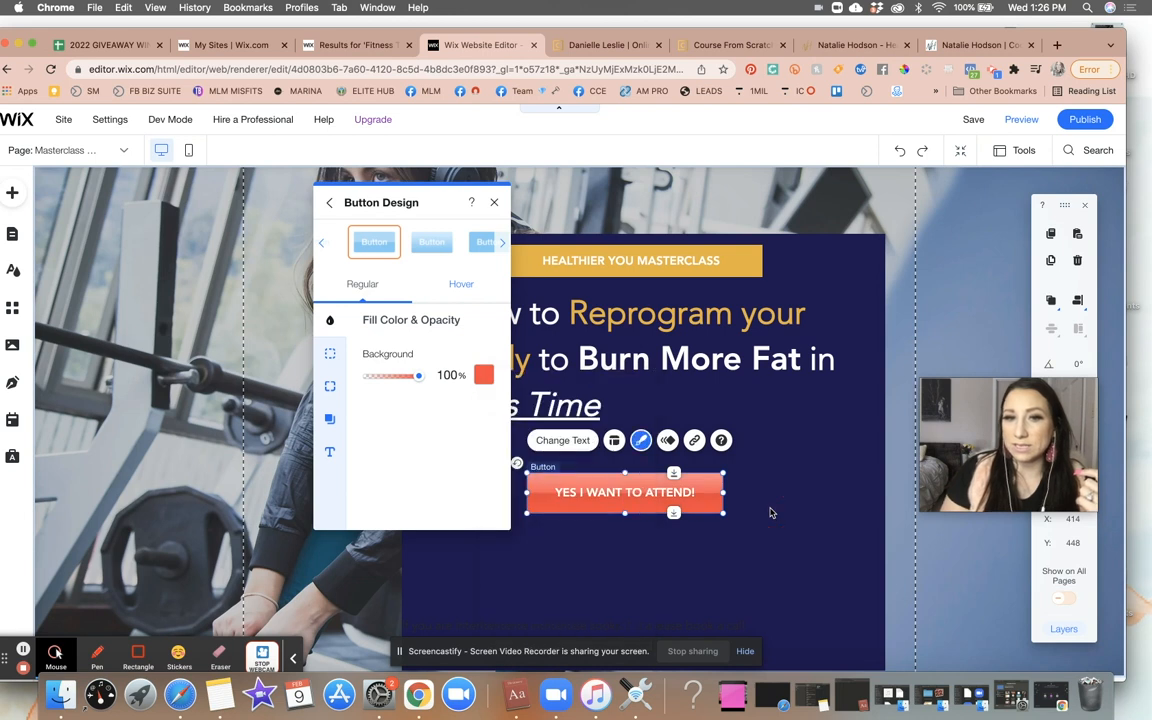
click(770, 513)
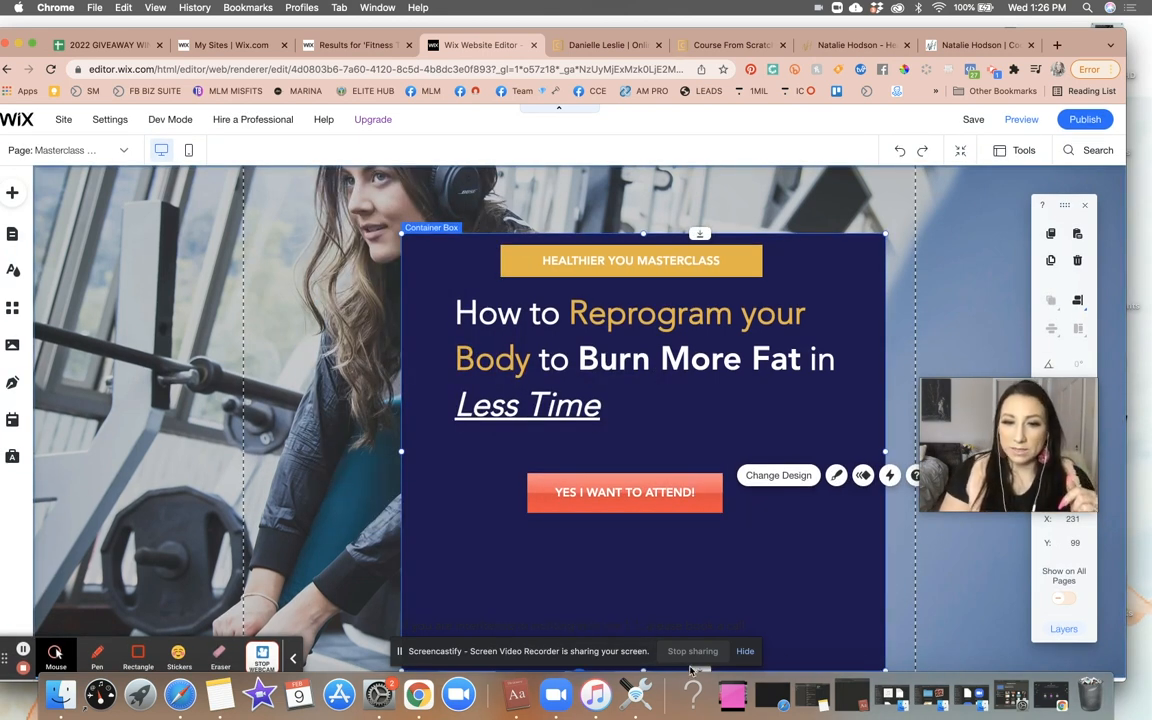
- Review the Course From Scratch example page's sections and attend button for reference
click(672, 46)
scroll(518, 309, down, 10)
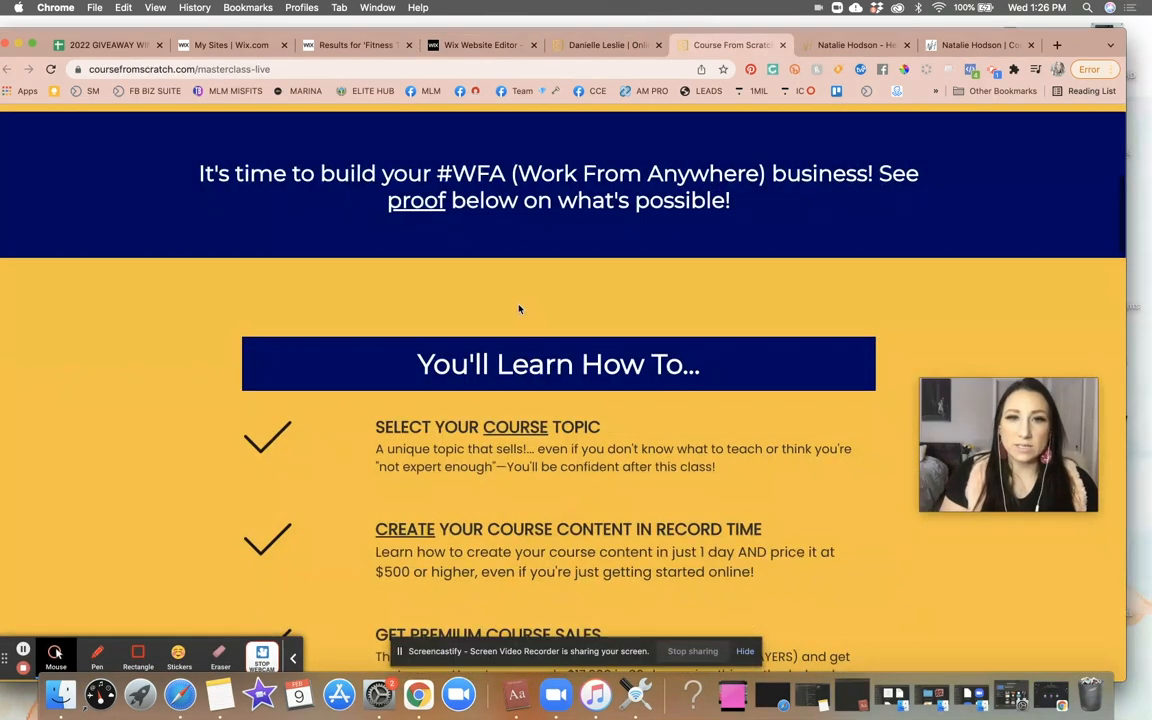
scroll(518, 309, up, 2)
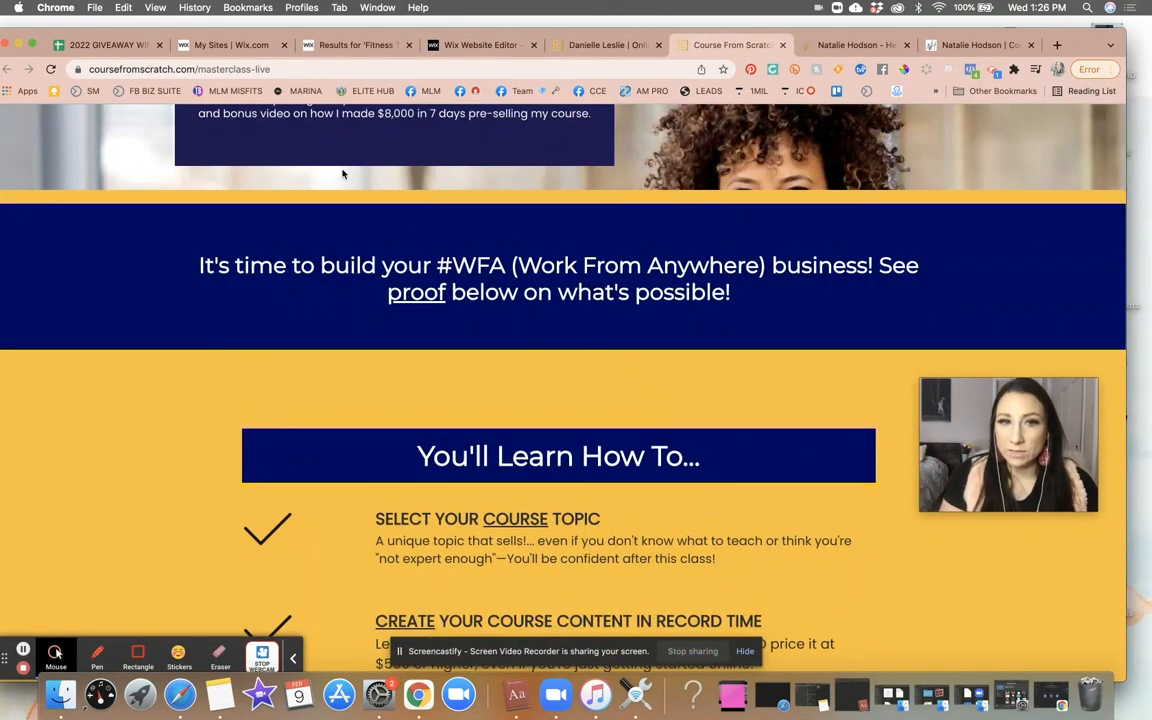
scroll(399, 382, down, 4)
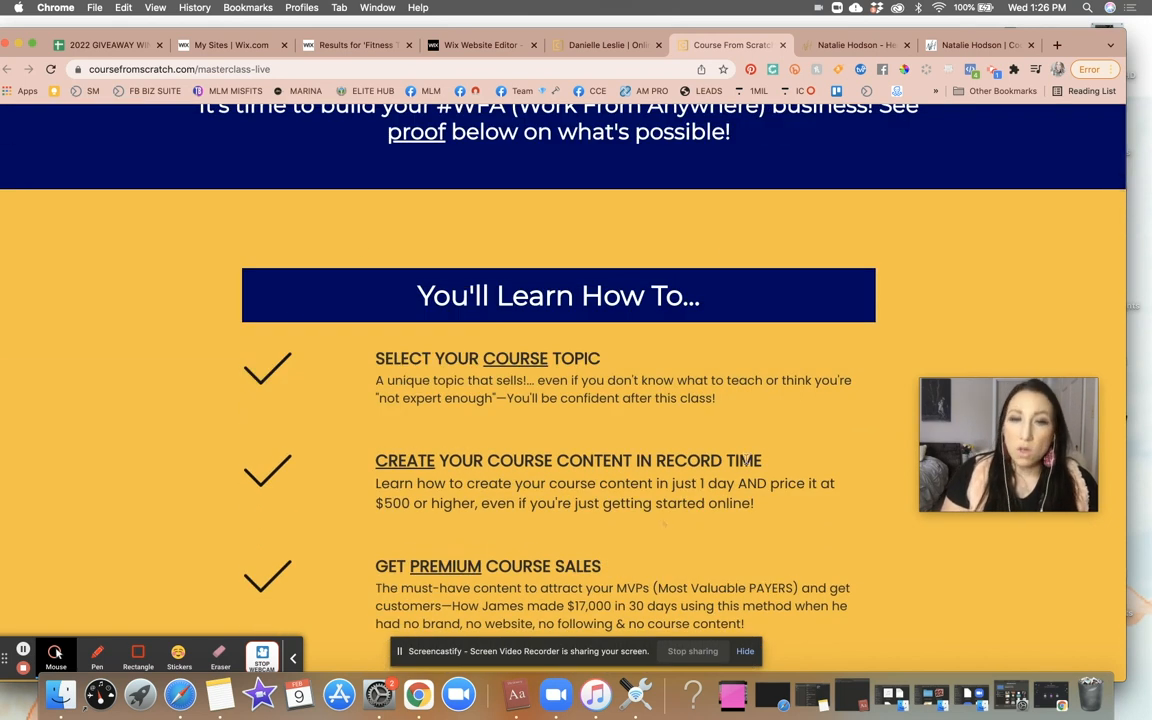
scroll(638, 327, down, 3)
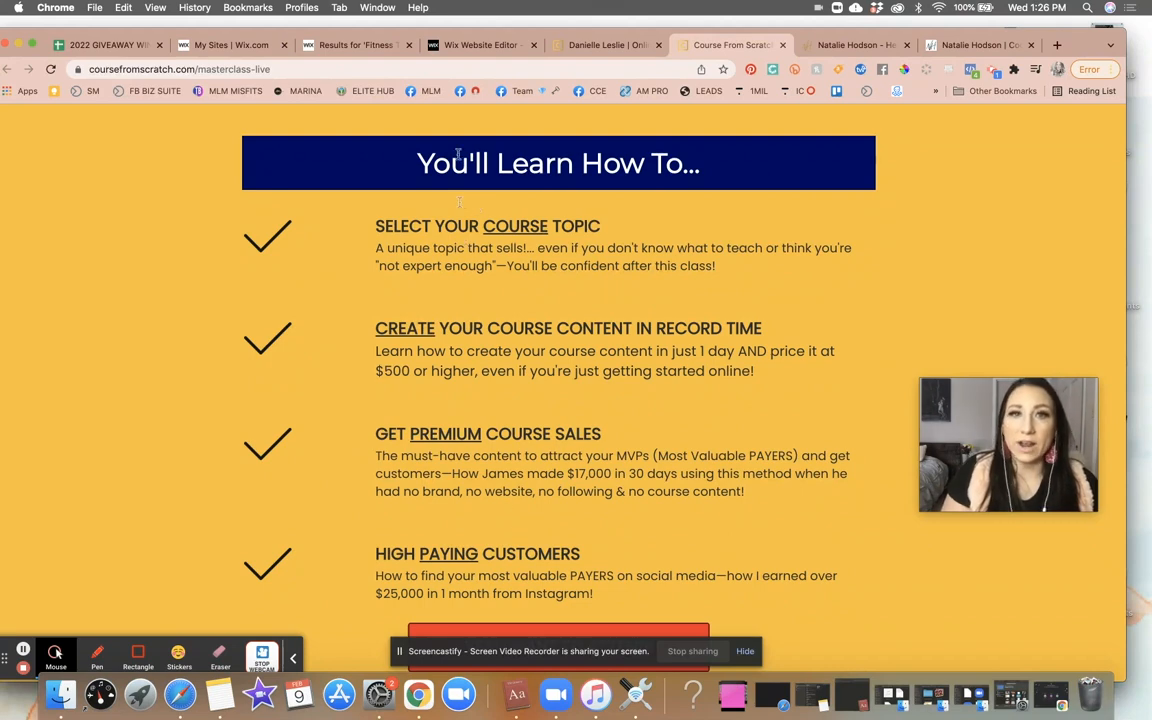
scroll(534, 344, up, 10)
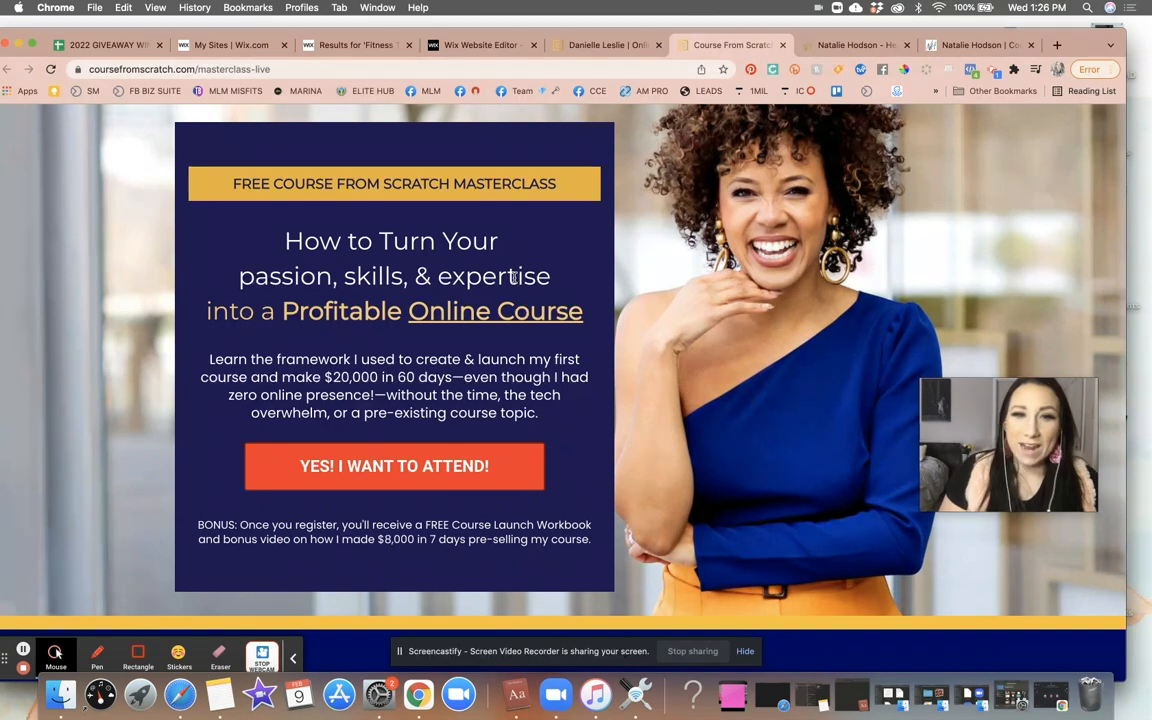
click(497, 46)
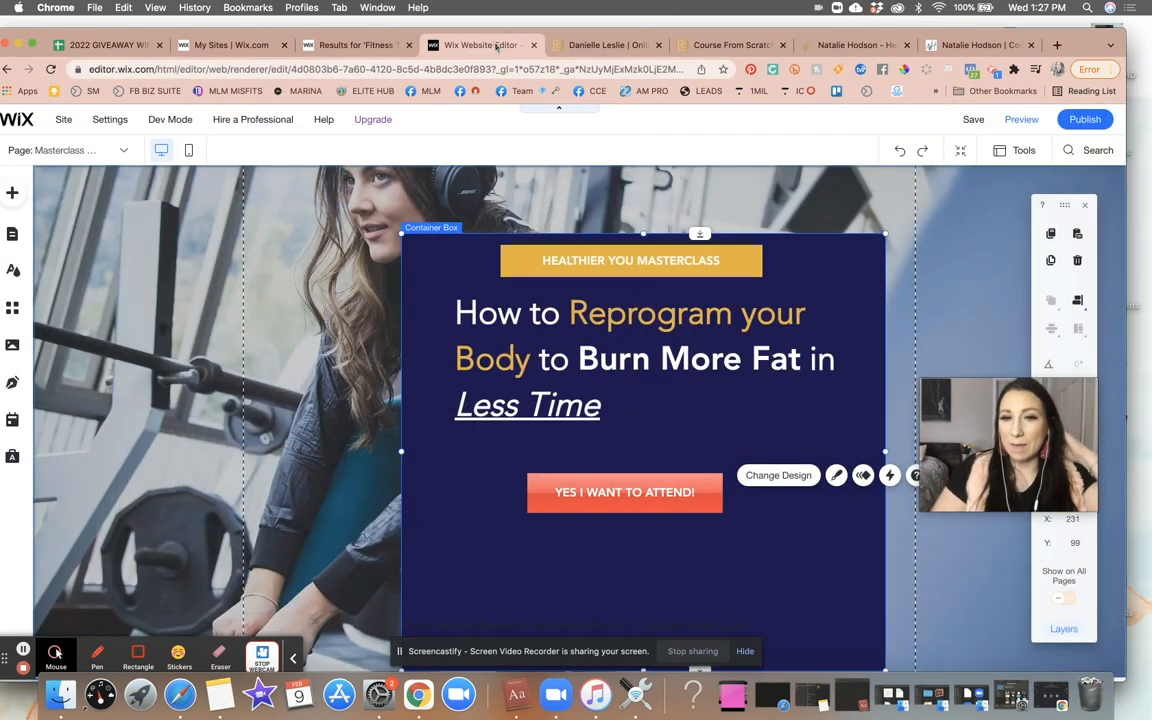
- Move the headline text box slightly down inside the container
click(526, 376)
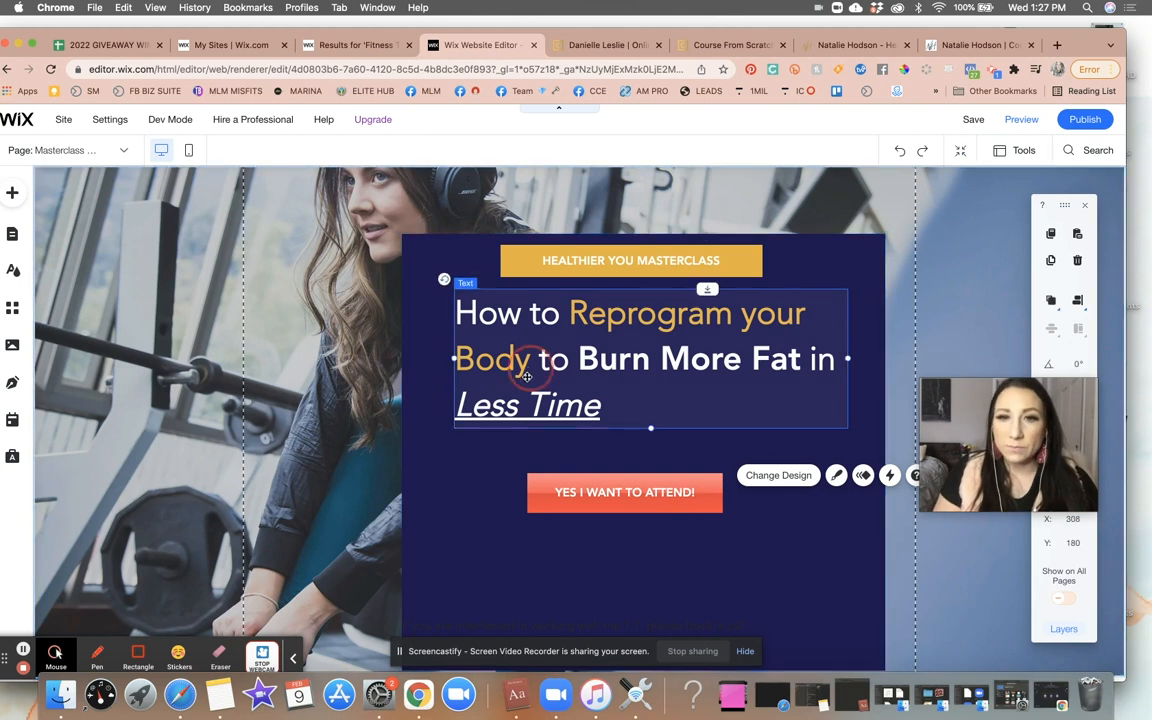
drag(526, 376, 523, 387)
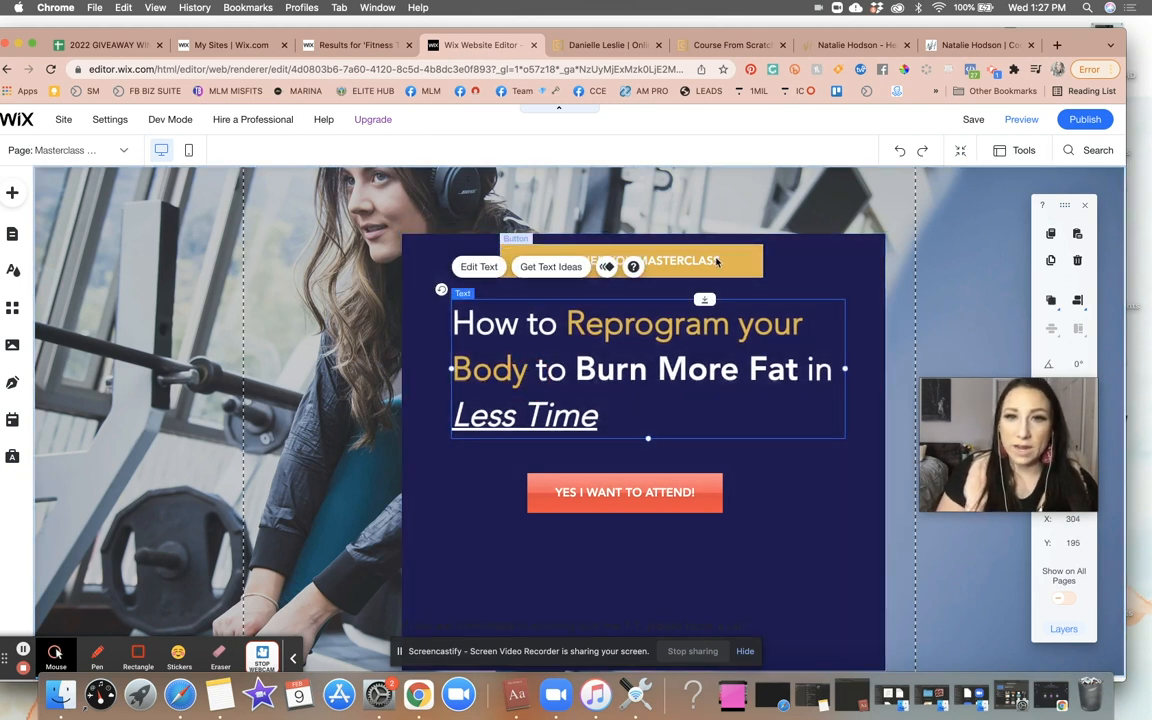
- Set the HEALTHIER YOU MASTERCLASS banner's text font to Avenir Light at 20 px
click(716, 261)
click(614, 214)
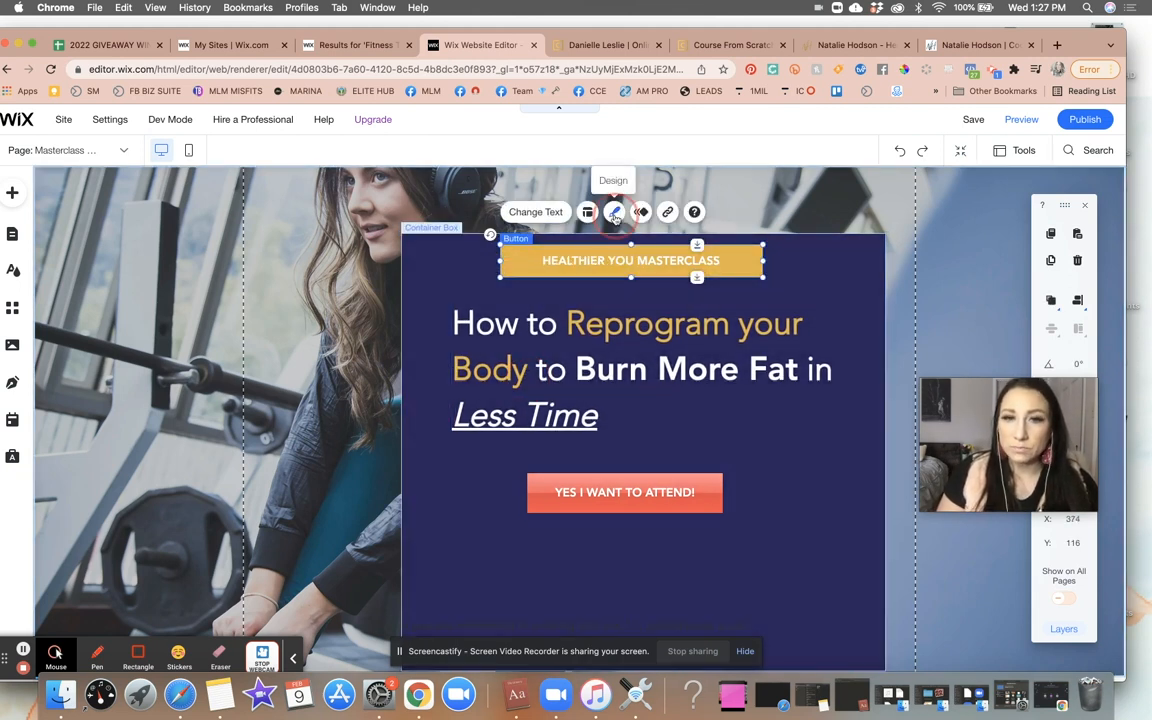
click(884, 603)
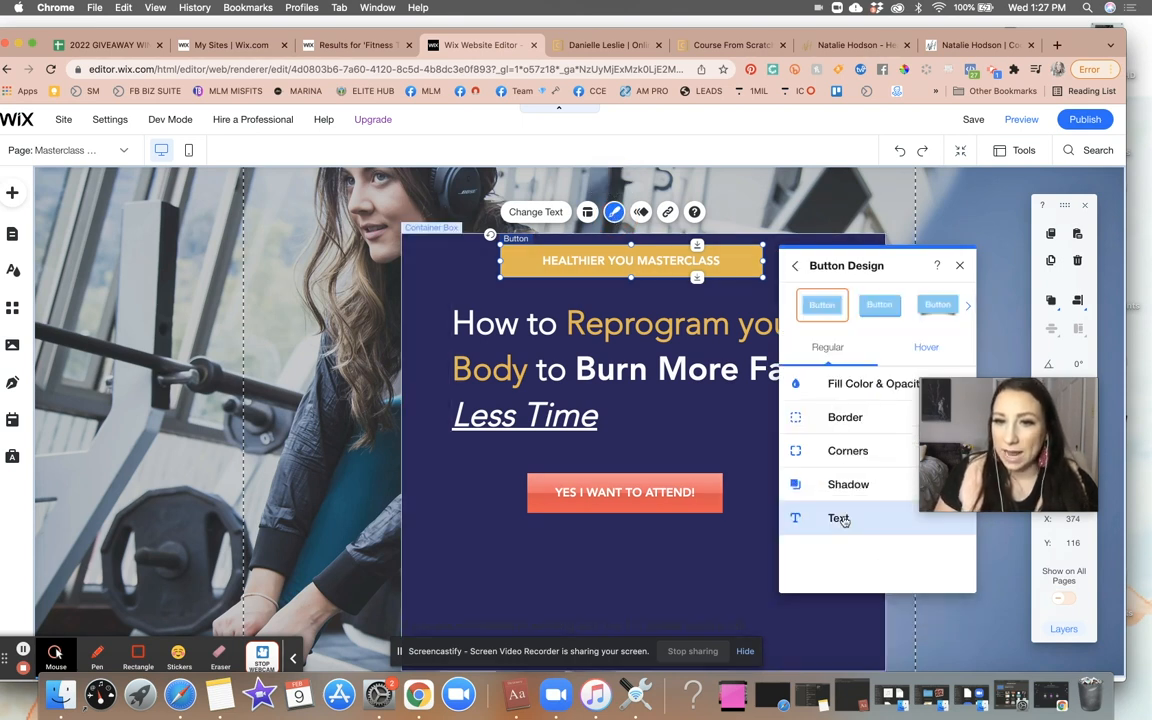
click(845, 517)
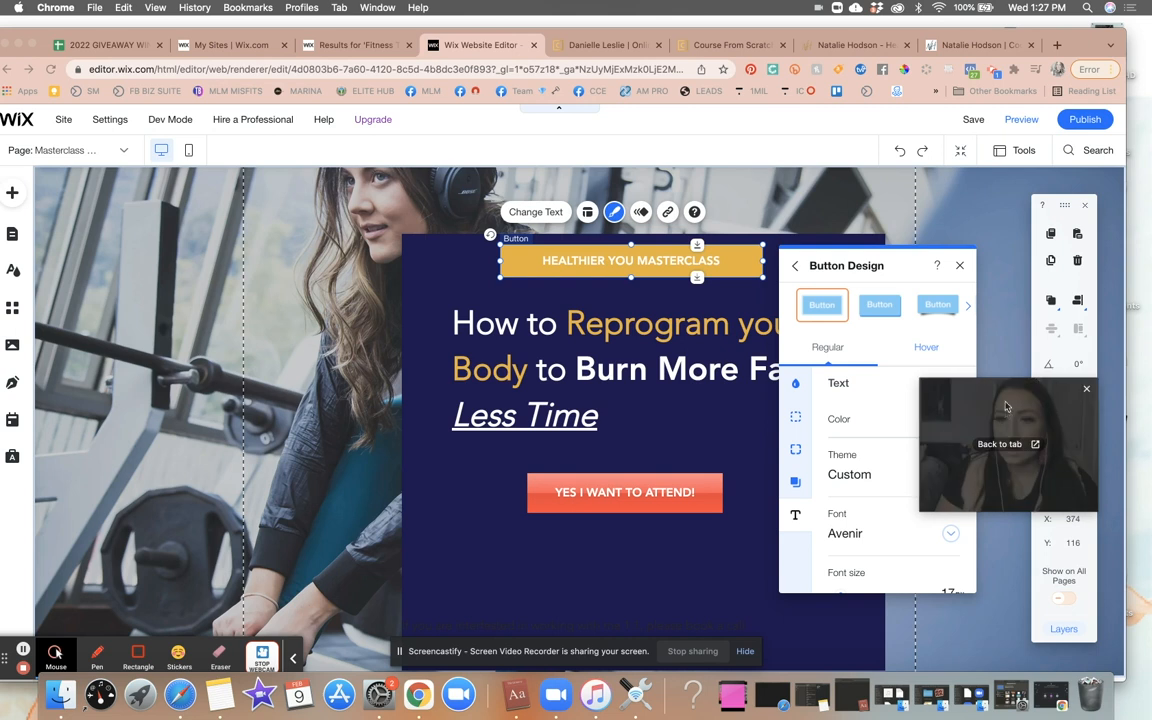
scroll(871, 558, down, 2)
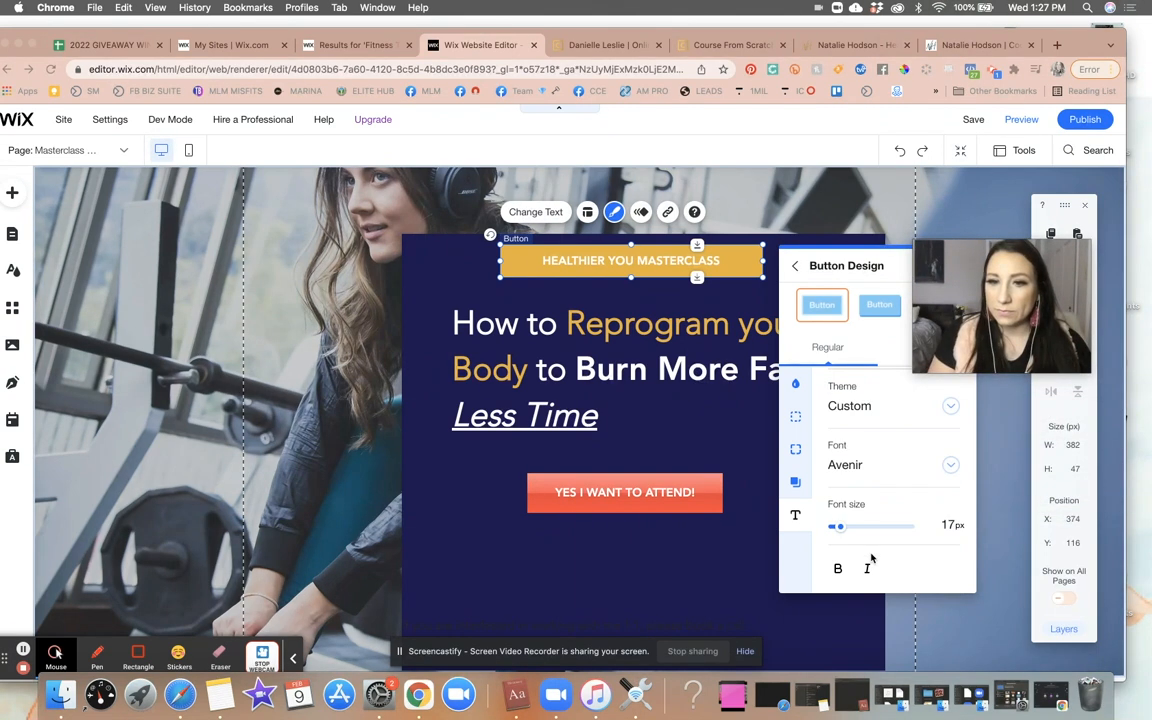
click(865, 467)
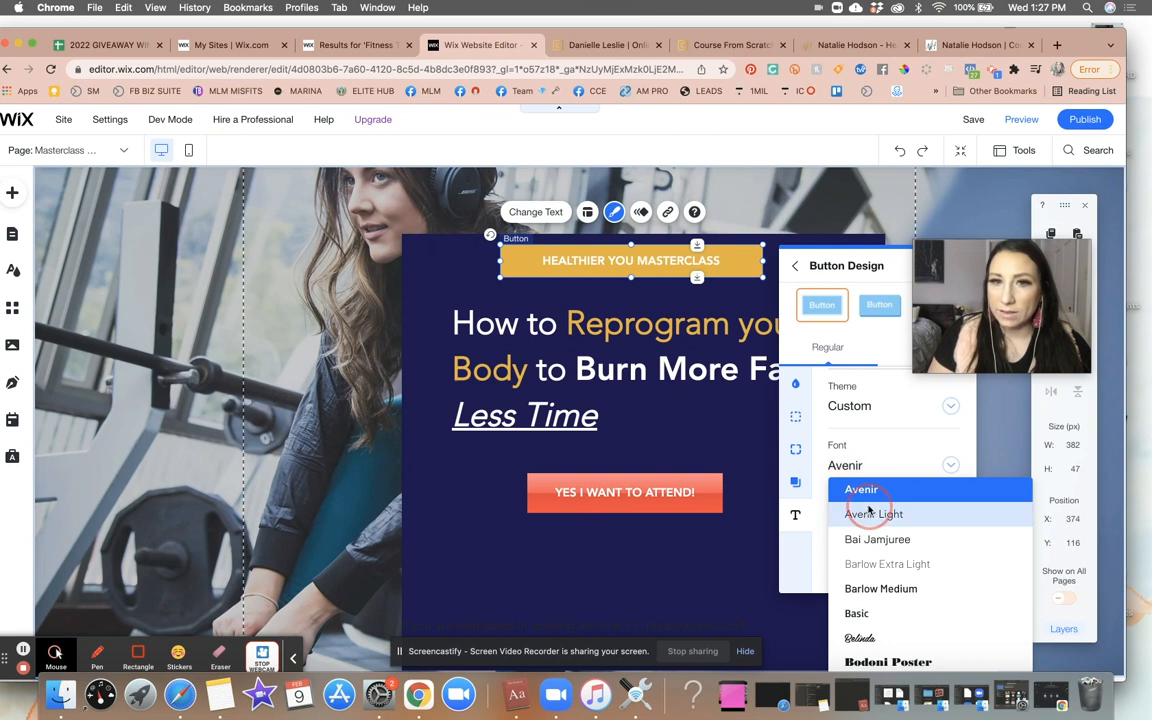
click(869, 513)
click(952, 523)
text(22)
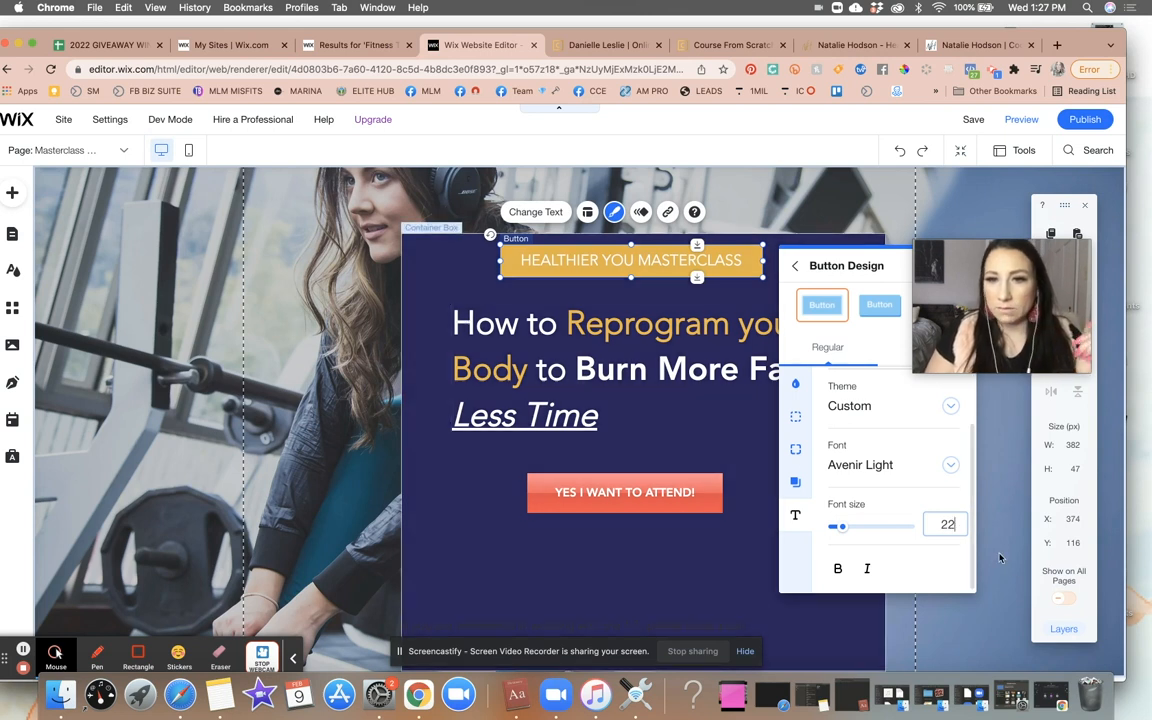
key(BackSpace)
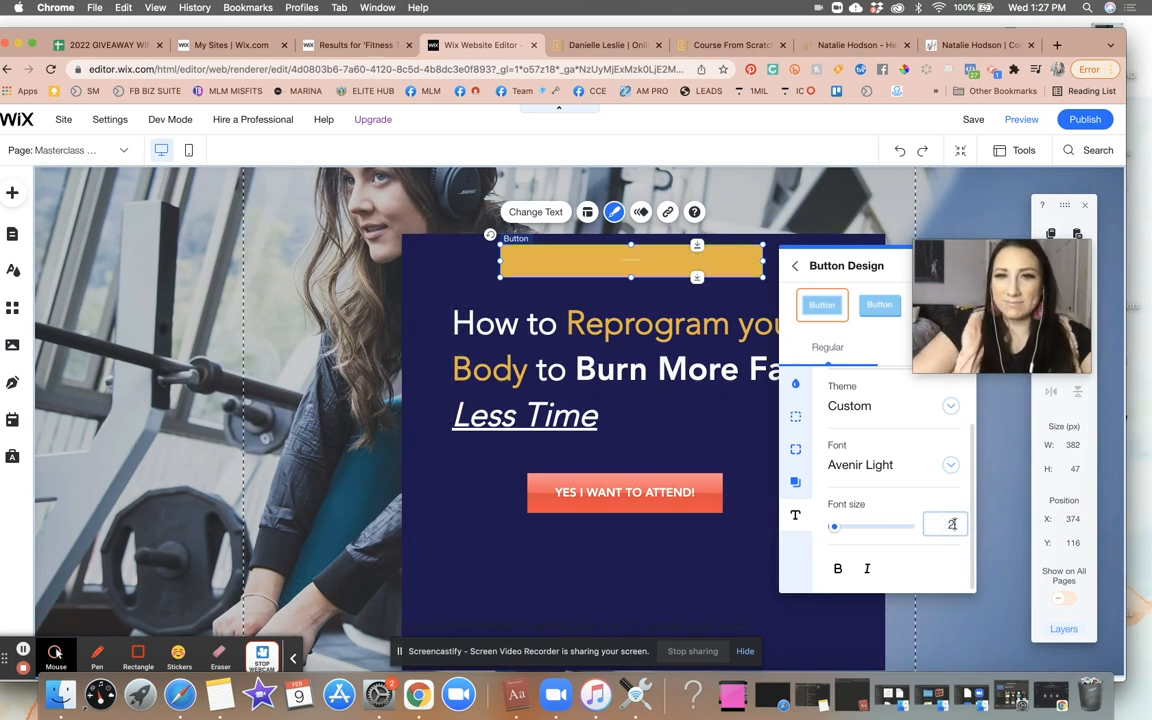
text(0)
click(370, 396)
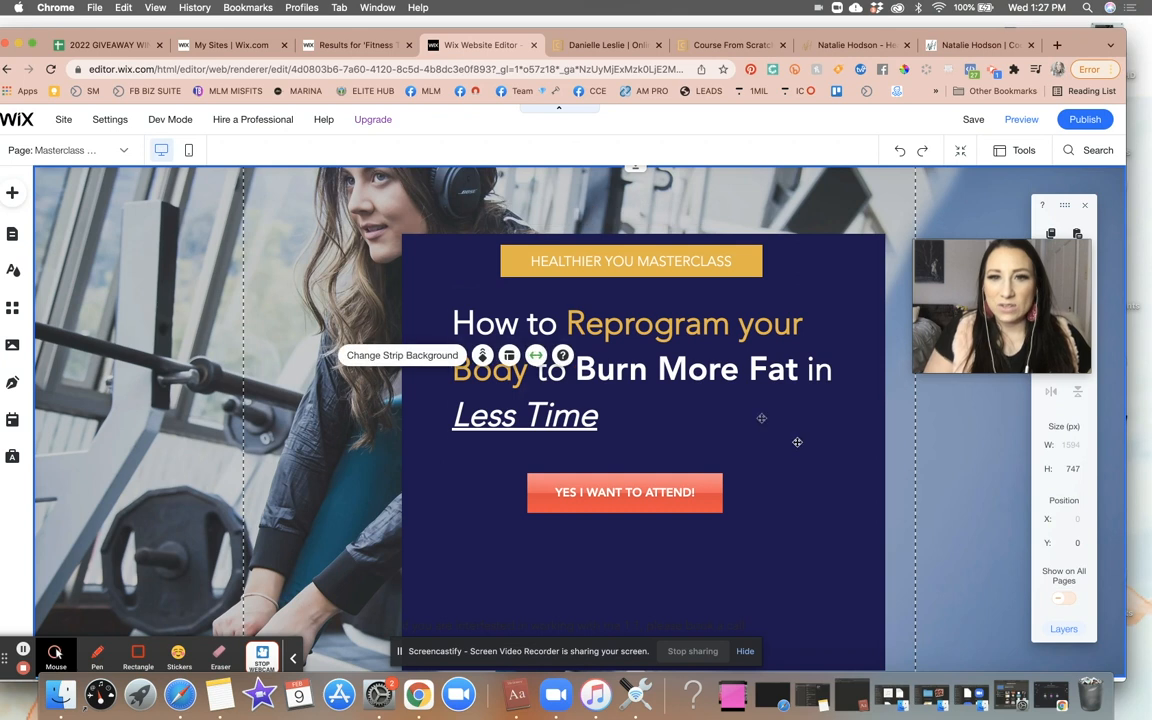
- Resize the attend button to about 342 x 69 px
click(660, 505)
drag(725, 516, 764, 522)
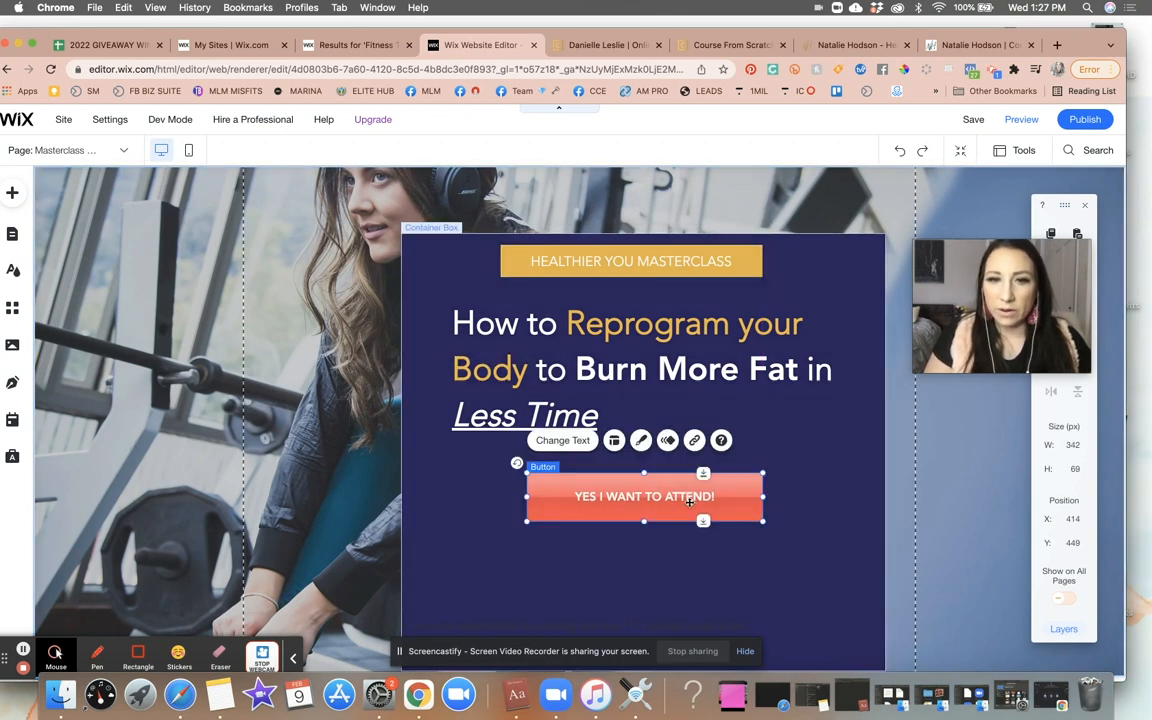
- Set the attend button's text size to 20 px
click(643, 441)
click(866, 535)
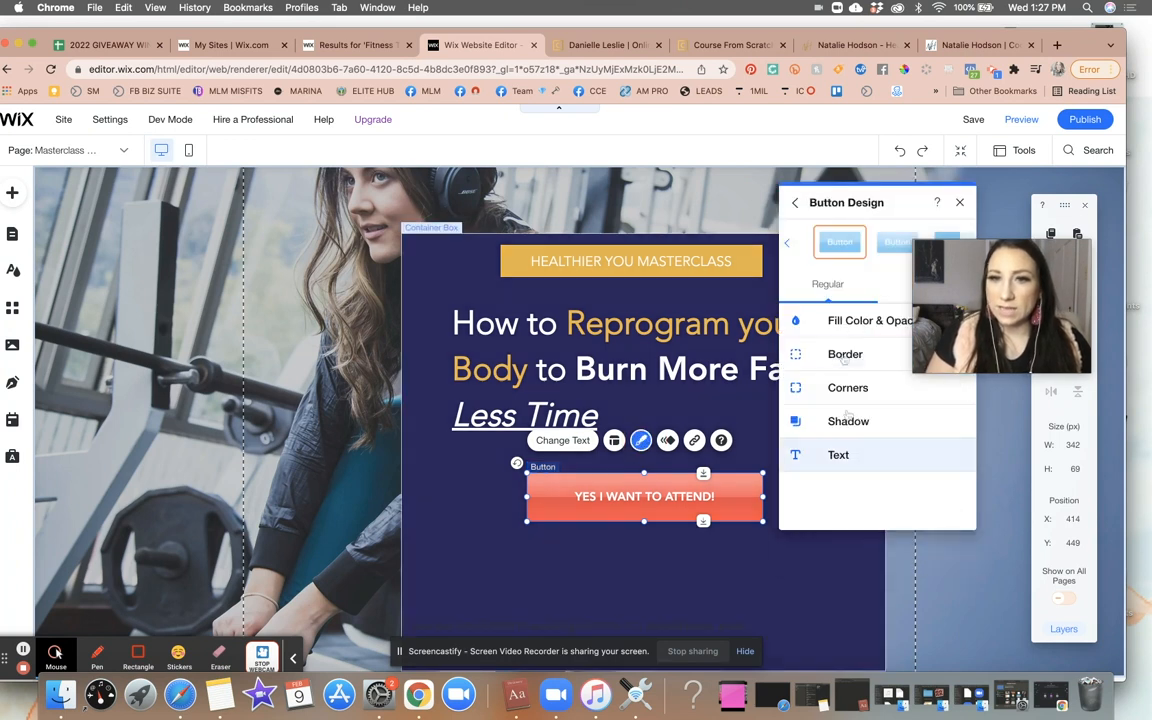
click(862, 454)
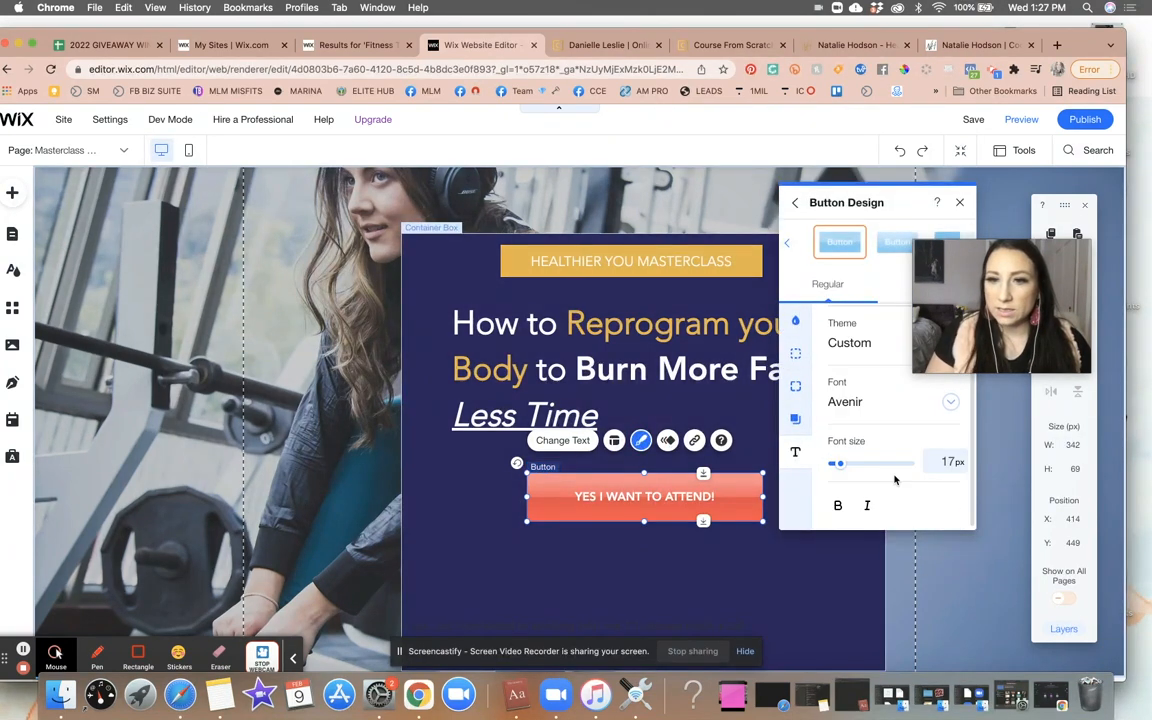
click(943, 461)
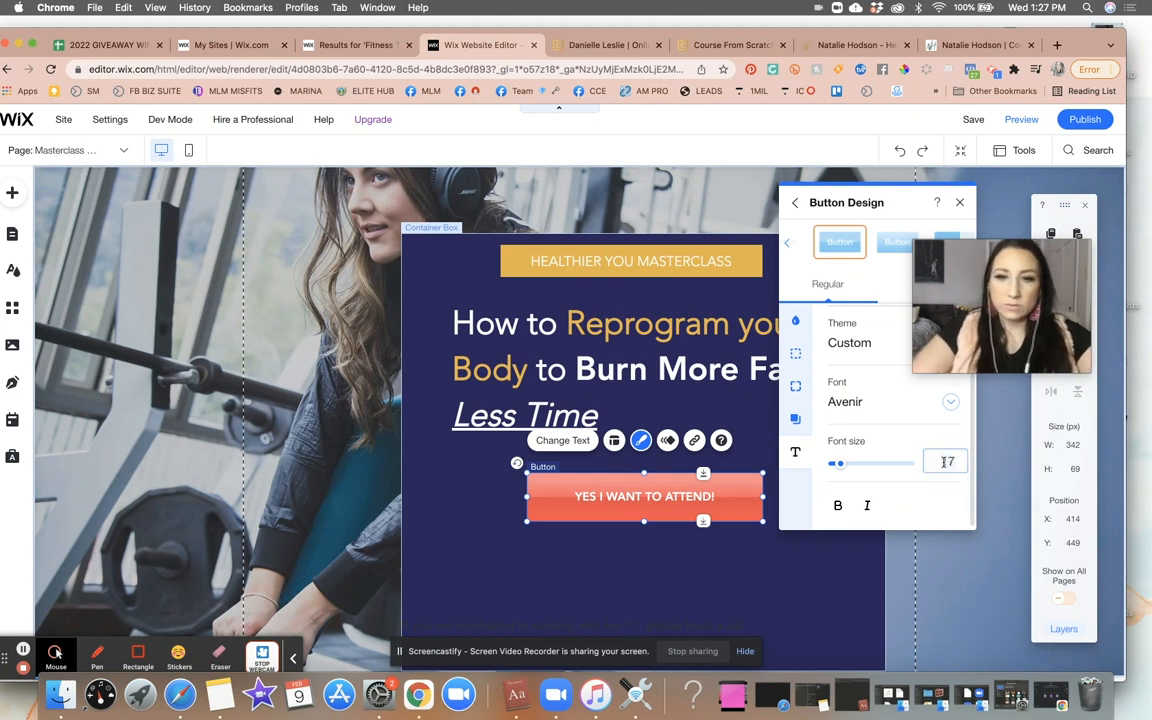
text(20)
key(Return)
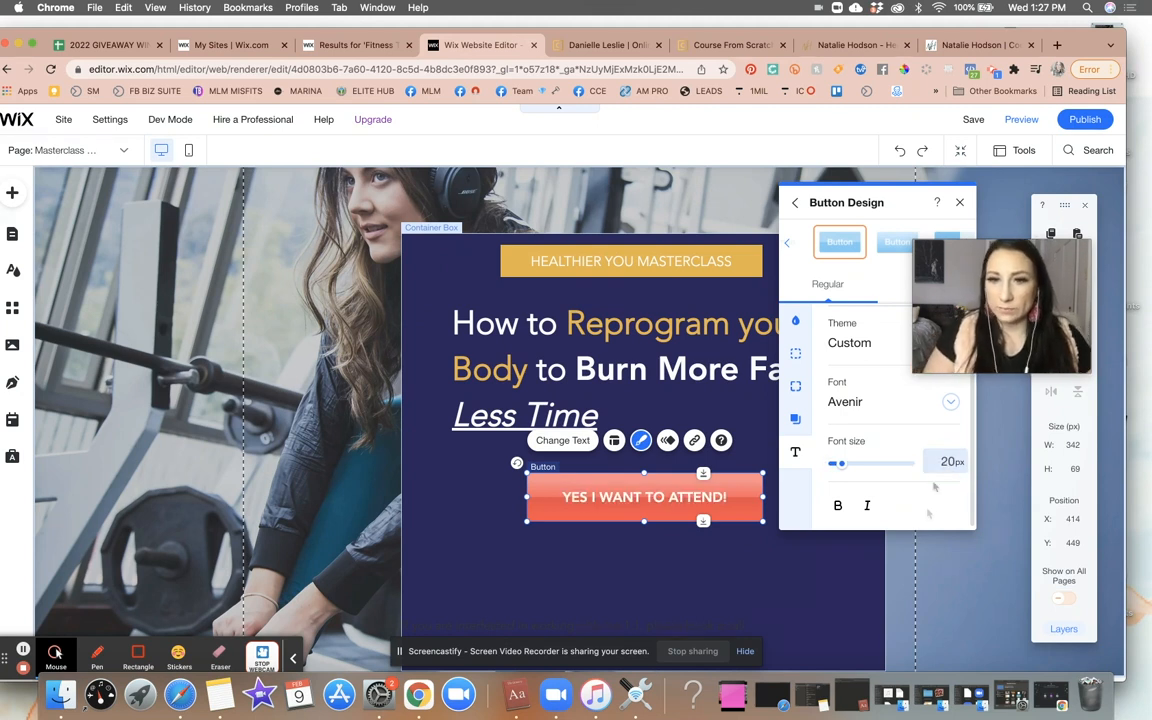
- Shorten the container box to about 609 px high
click(739, 578)
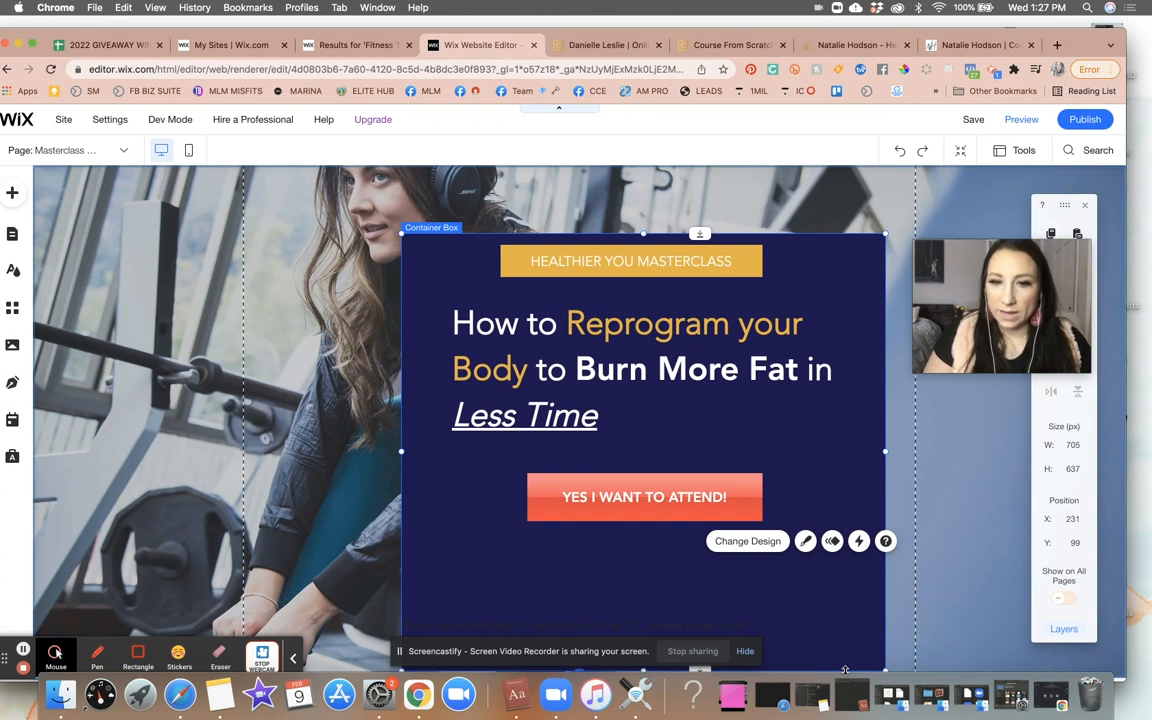
drag(846, 671, 846, 651)
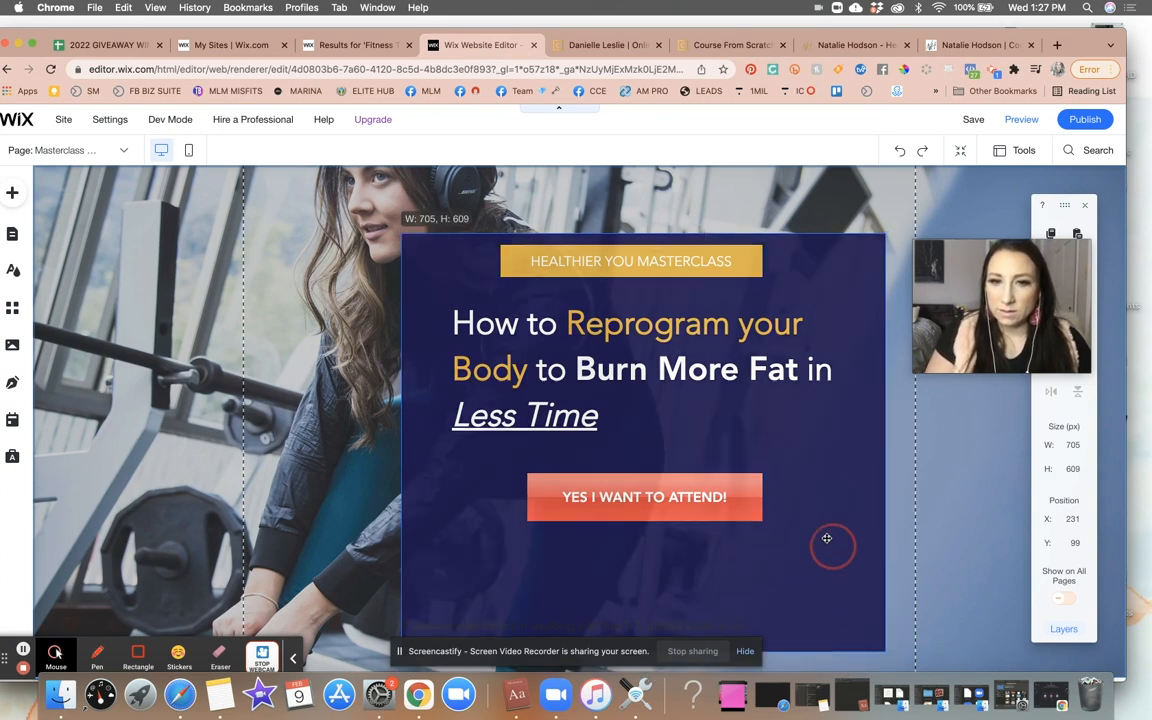
- Resize the container box to about 543 px high, moving it up to around 37 px from the top
click(705, 540)
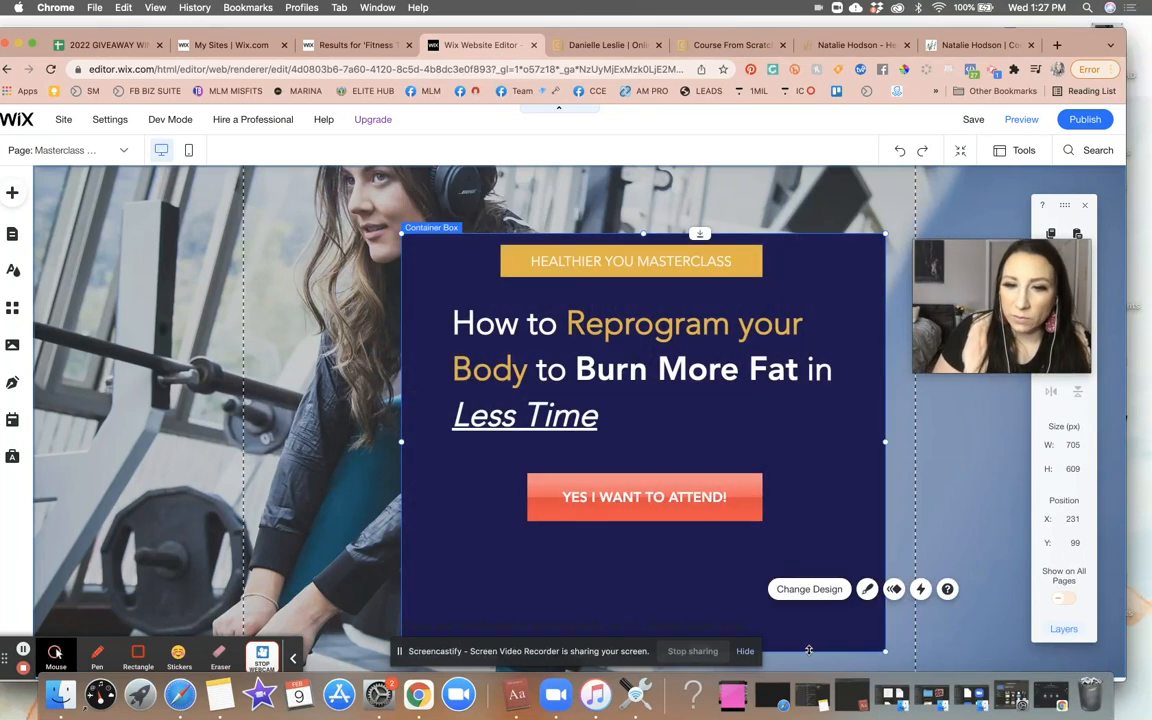
drag(738, 581, 736, 538)
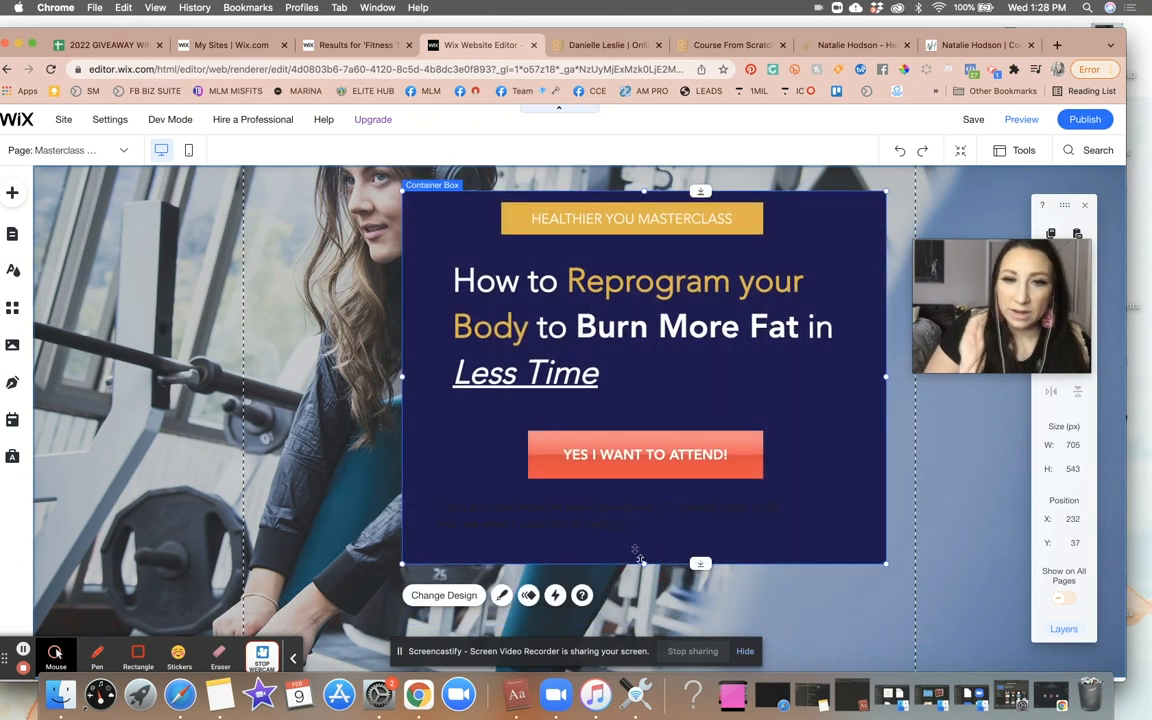
- Replace the paragraph below the attend button with text about the secret that helped a client lose 25 lbs in 4 months
click(621, 527)
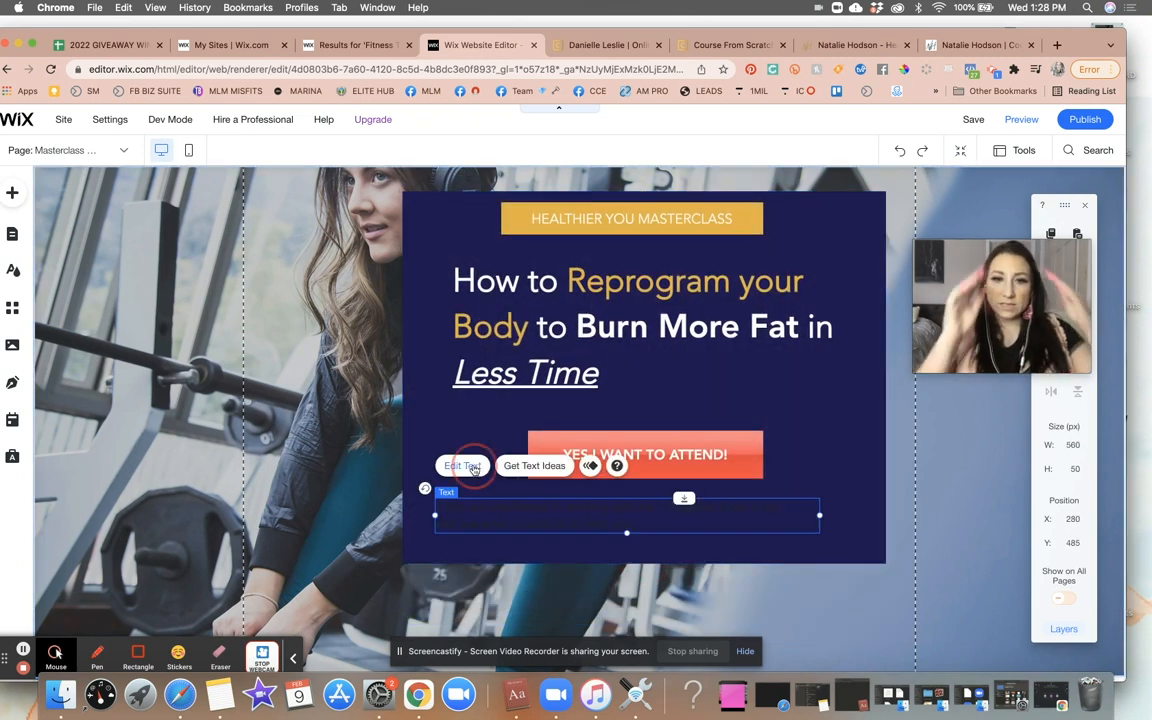
click(470, 467)
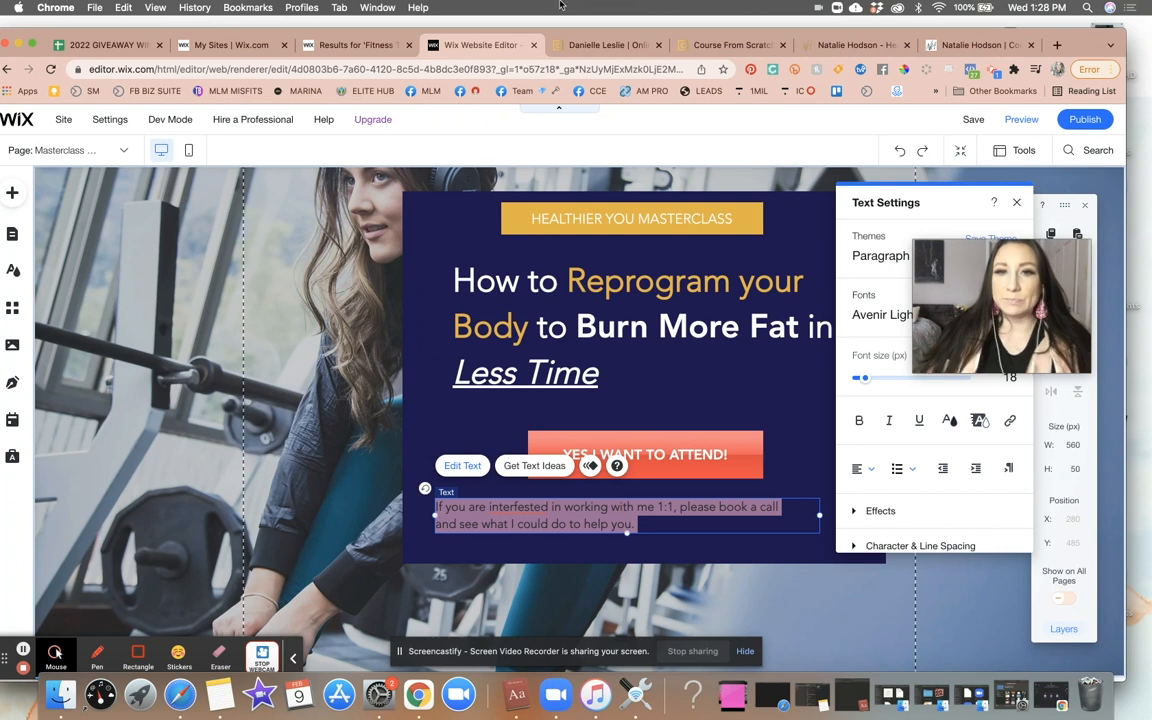
click(715, 45)
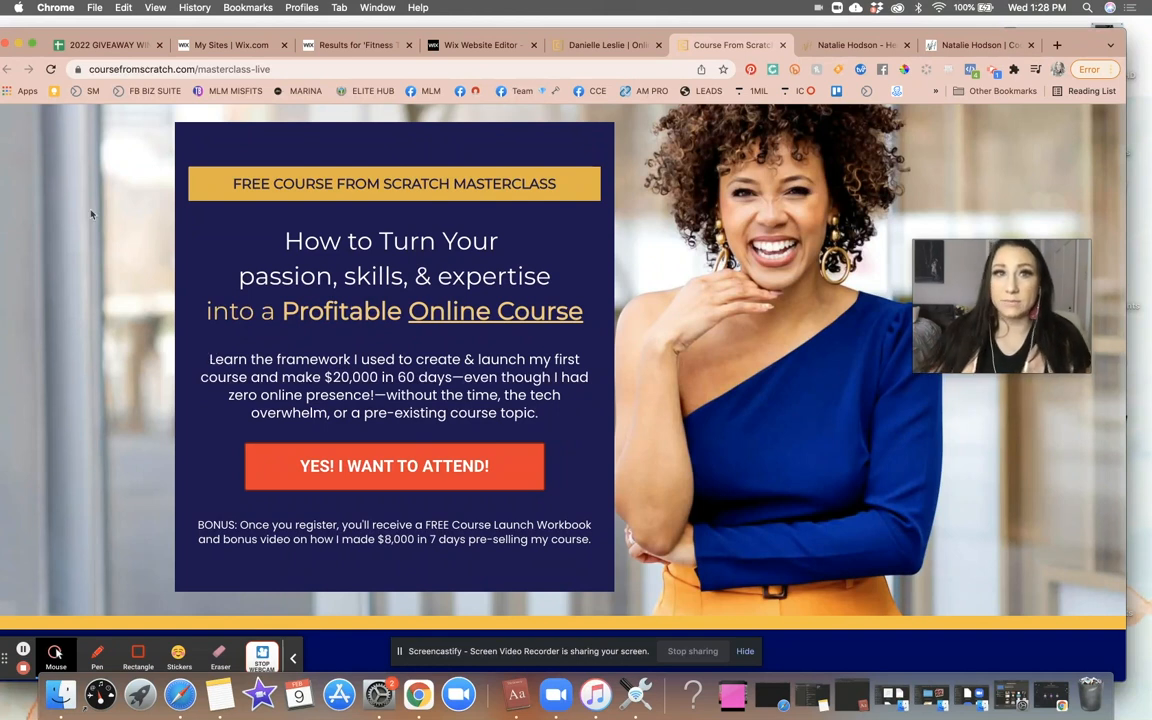
click(378, 45)
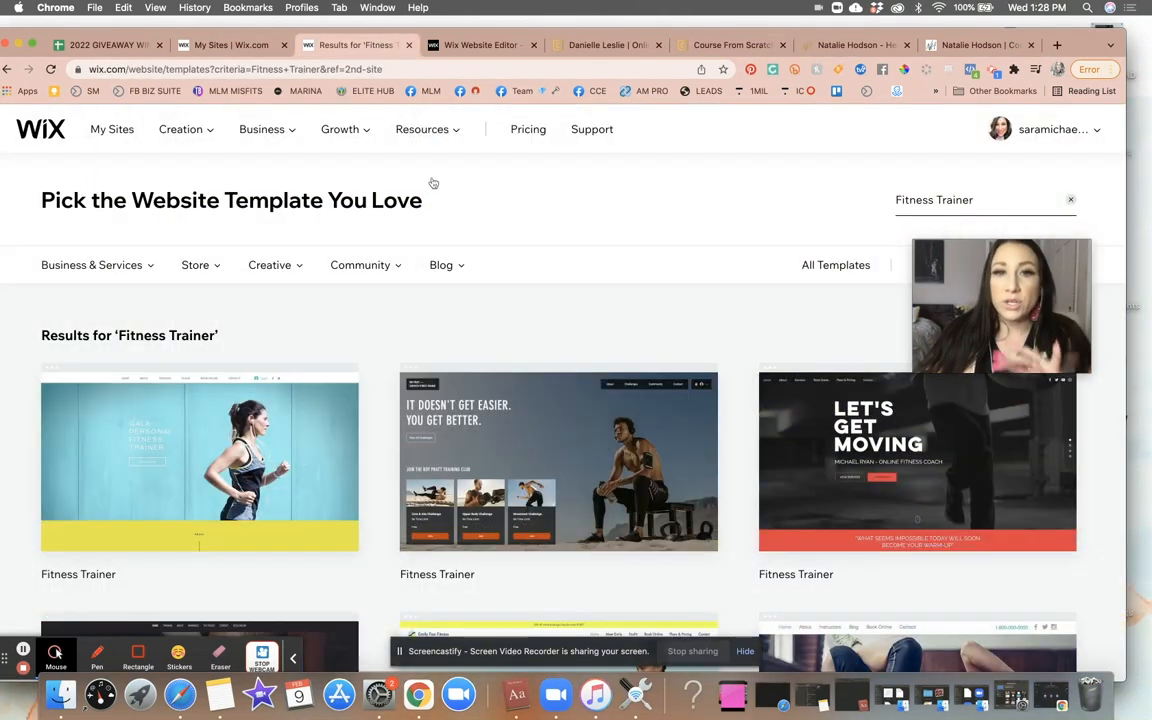
click(440, 45)
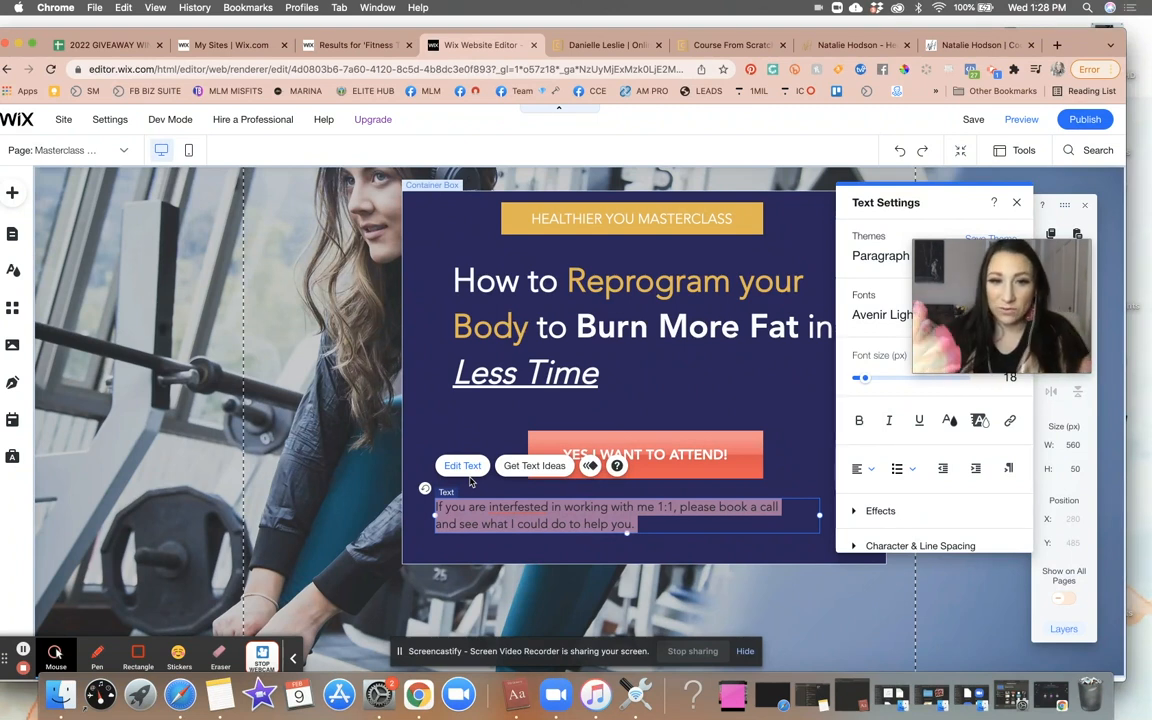
key(BackSpace)
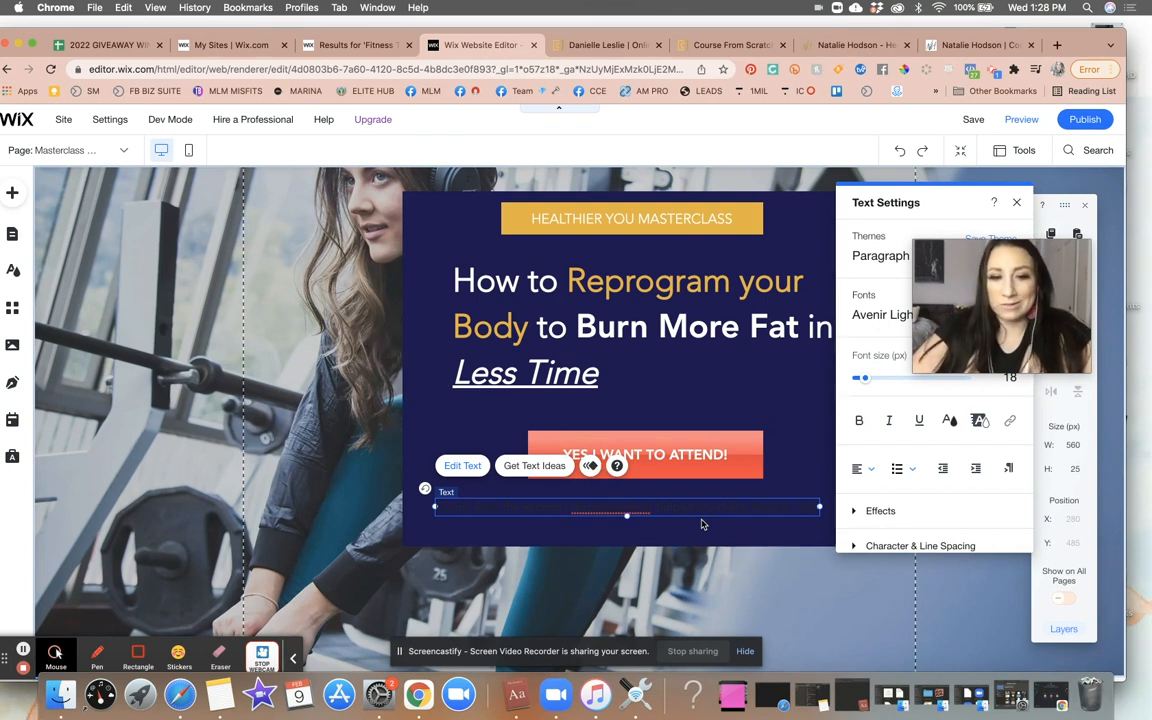
text(t)
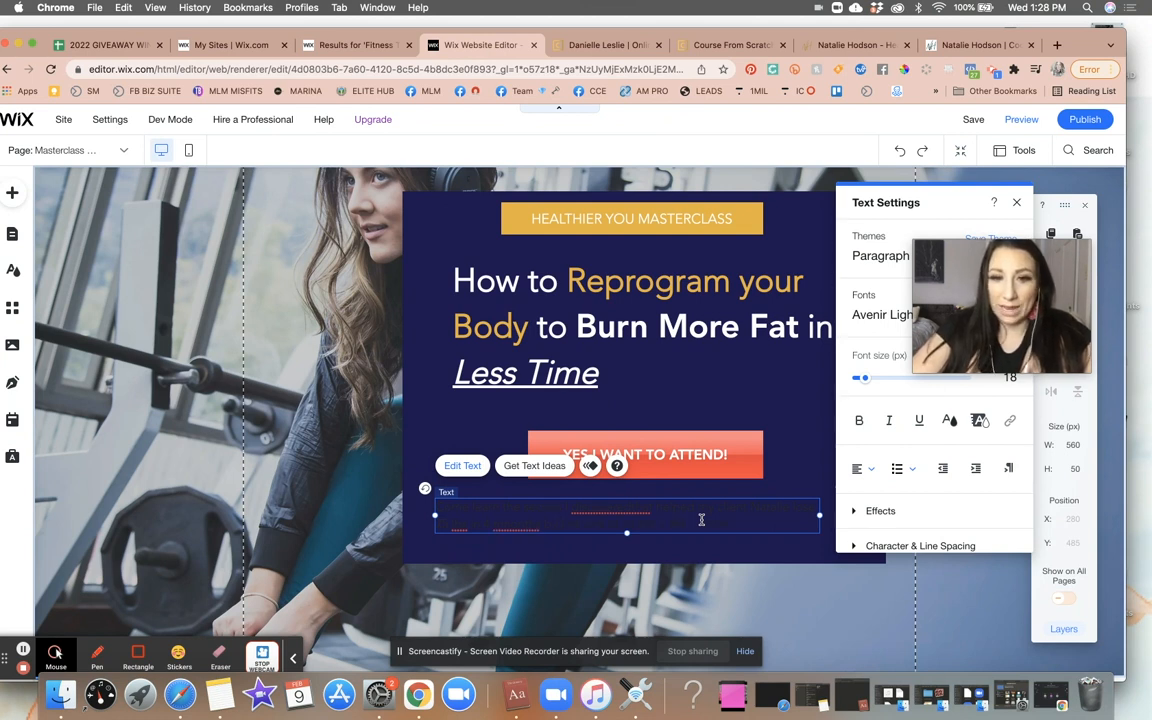
- Set the new paragraph text colour to white (#FFFFFF)
drag(812, 527, 436, 505)
click(949, 420)
click(875, 440)
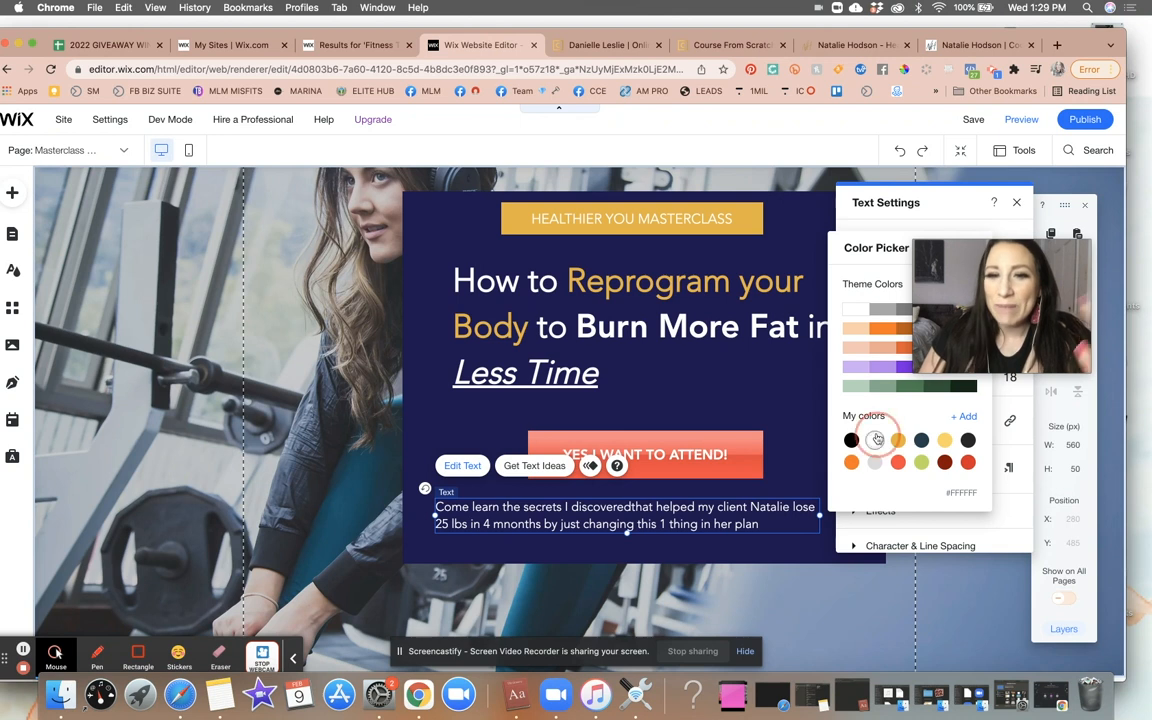
click(688, 488)
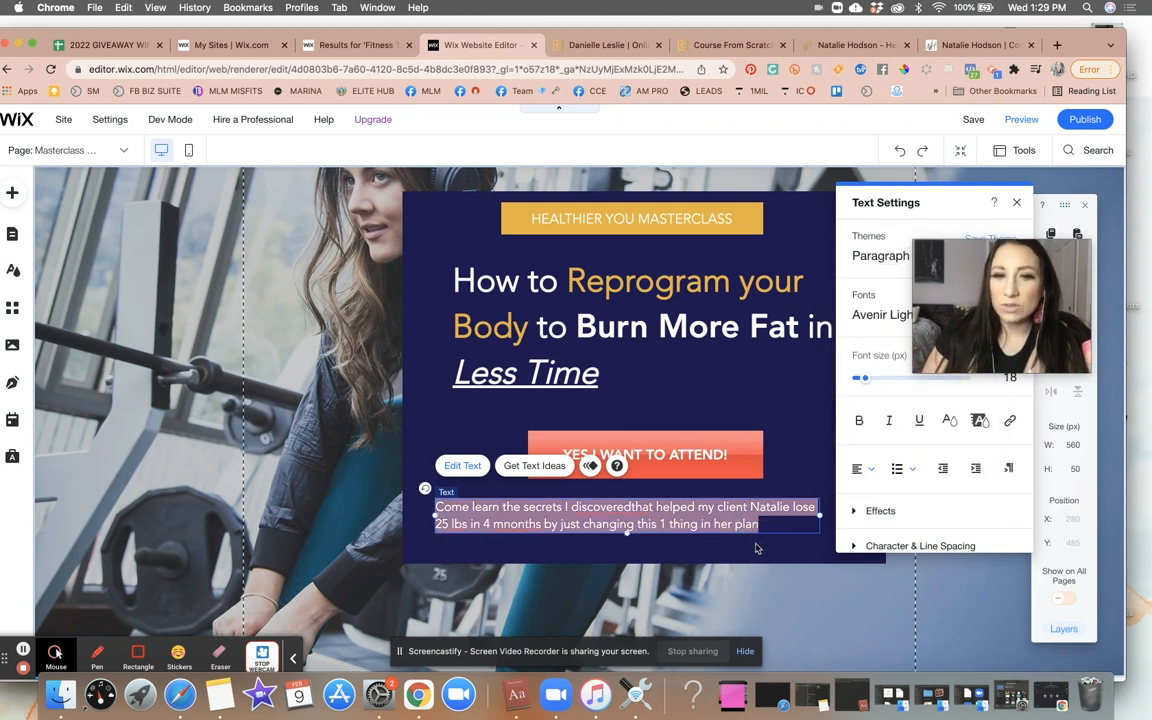
click(758, 546)
- Fix the missing space between "discovered" and "that" in the paragraph
click(690, 523)
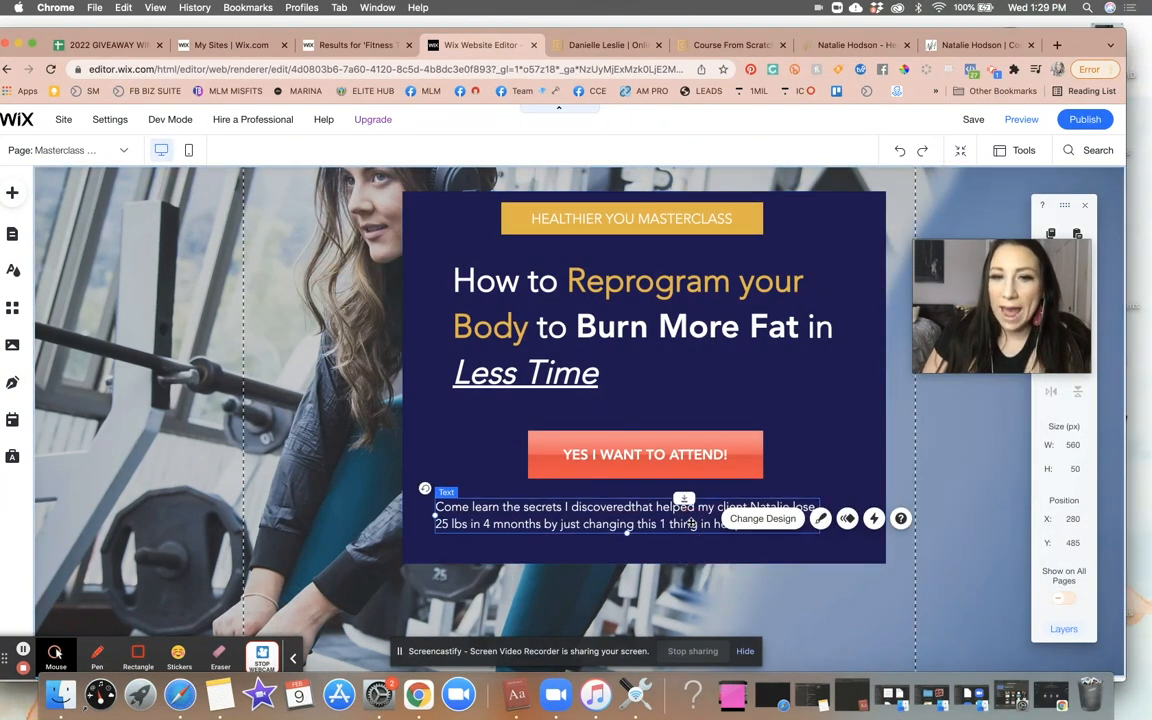
double_click(635, 510)
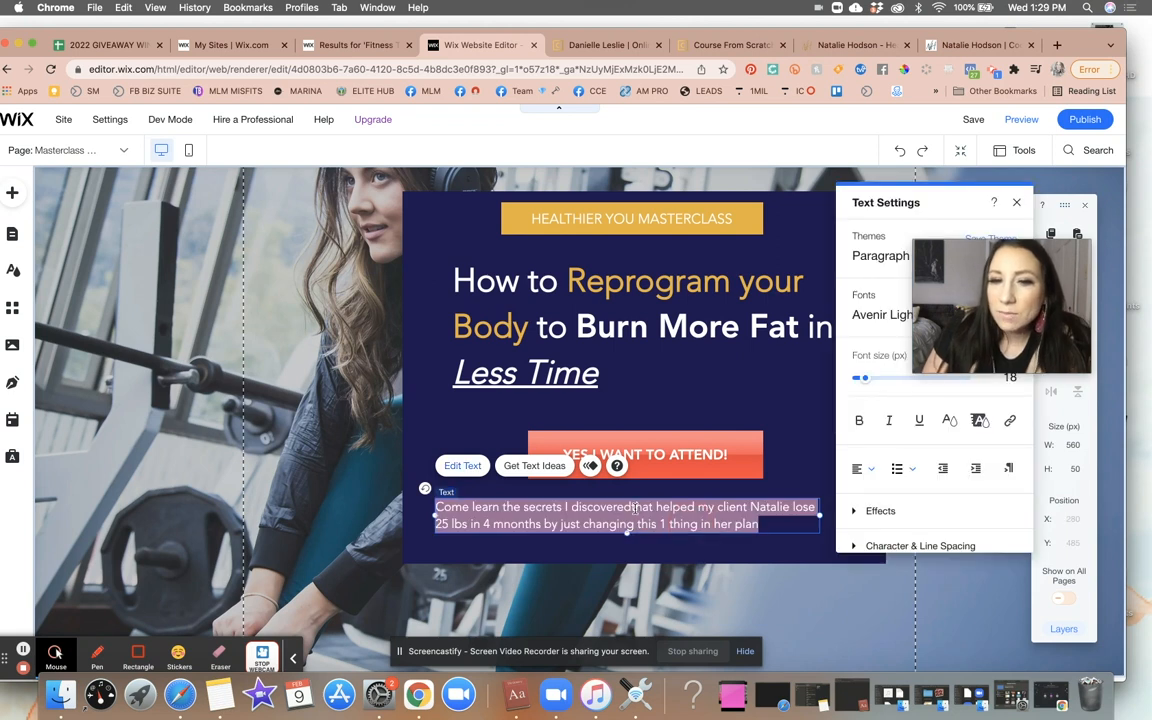
double_click(632, 507)
click(632, 507)
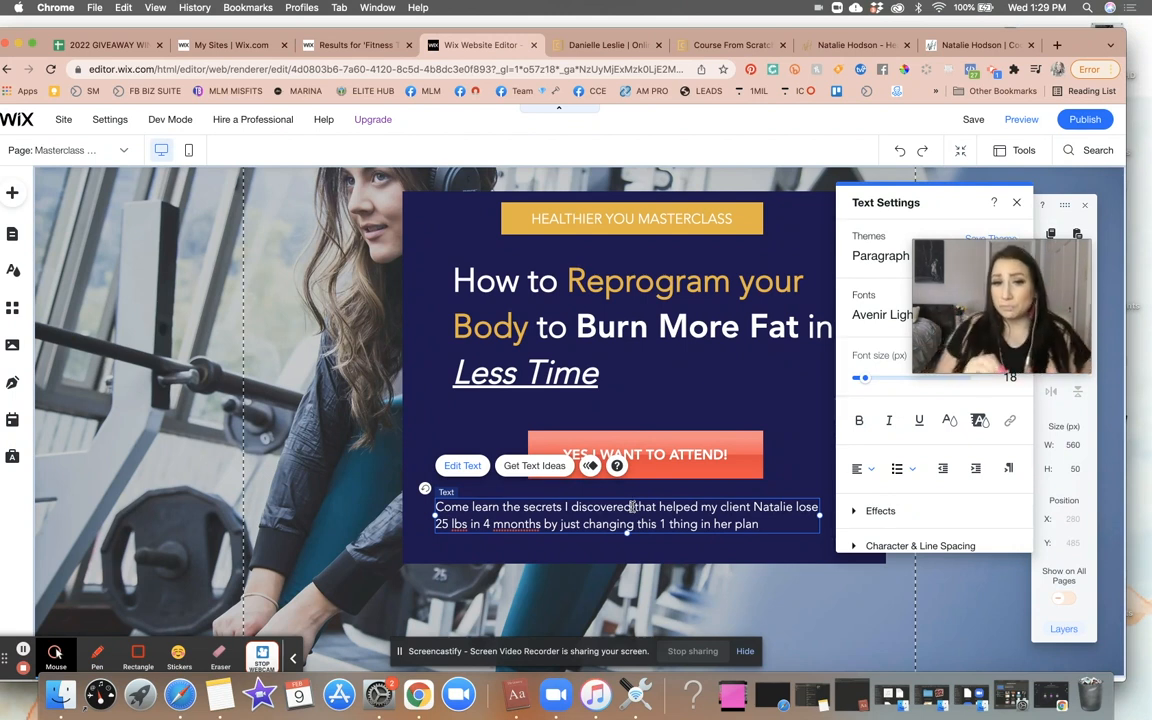
- Move the YES I WANT TO ATTEND! button up slightly, to about 366 px from the top
drag(1014, 287, 1002, 172)
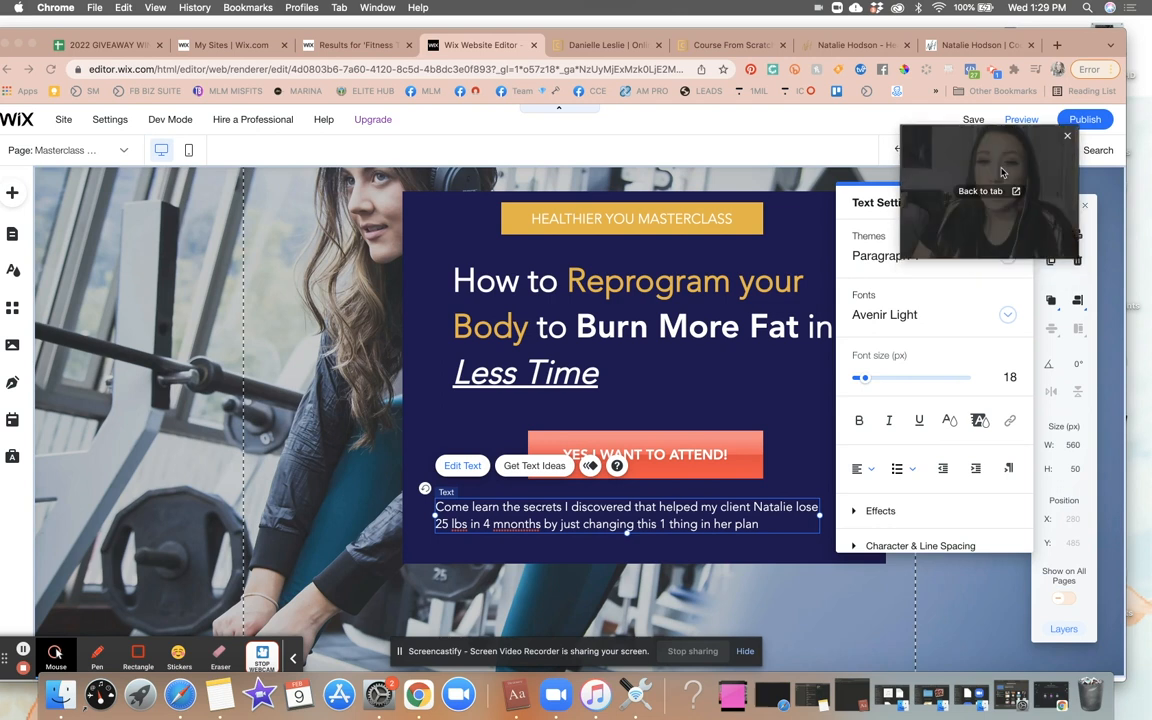
click(702, 457)
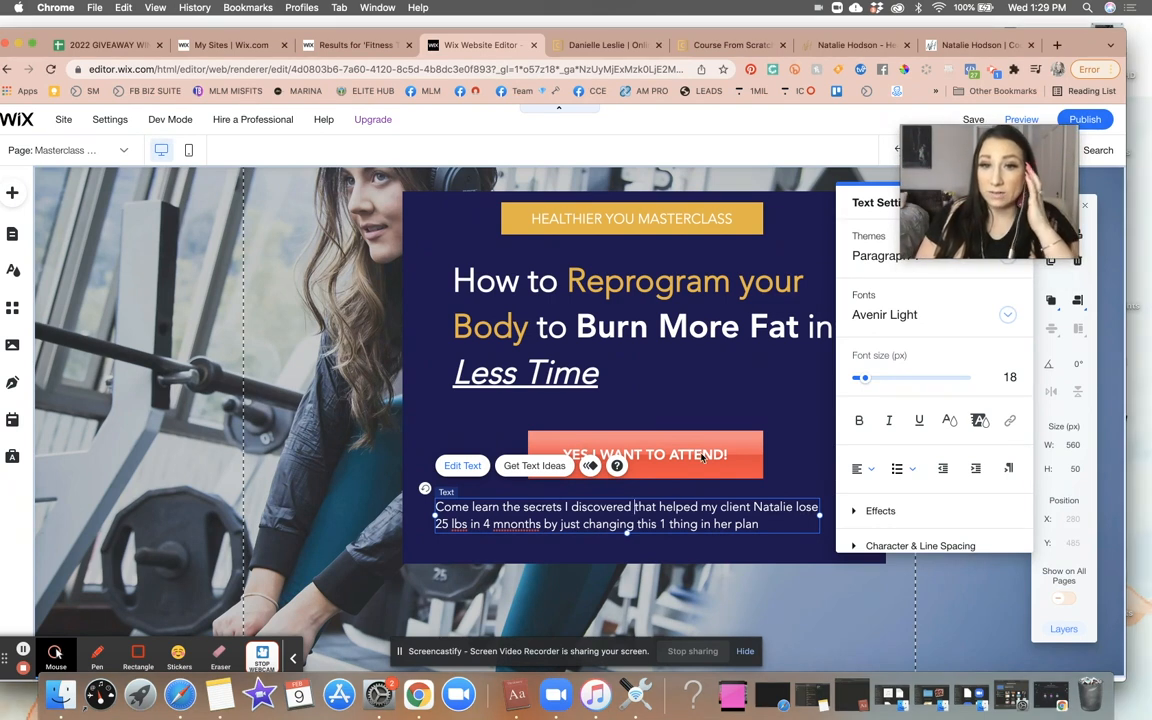
drag(702, 457, 693, 439)
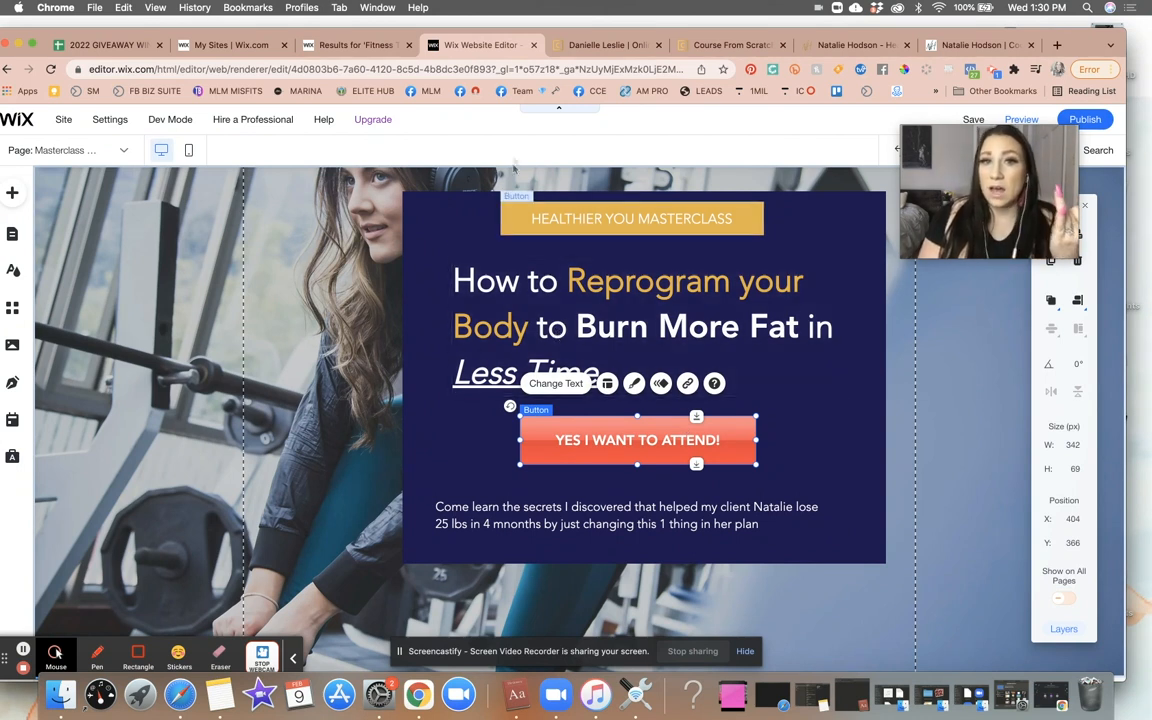
- Shift the paragraph slightly right and up, to about X 305 and Y 475
click(527, 226)
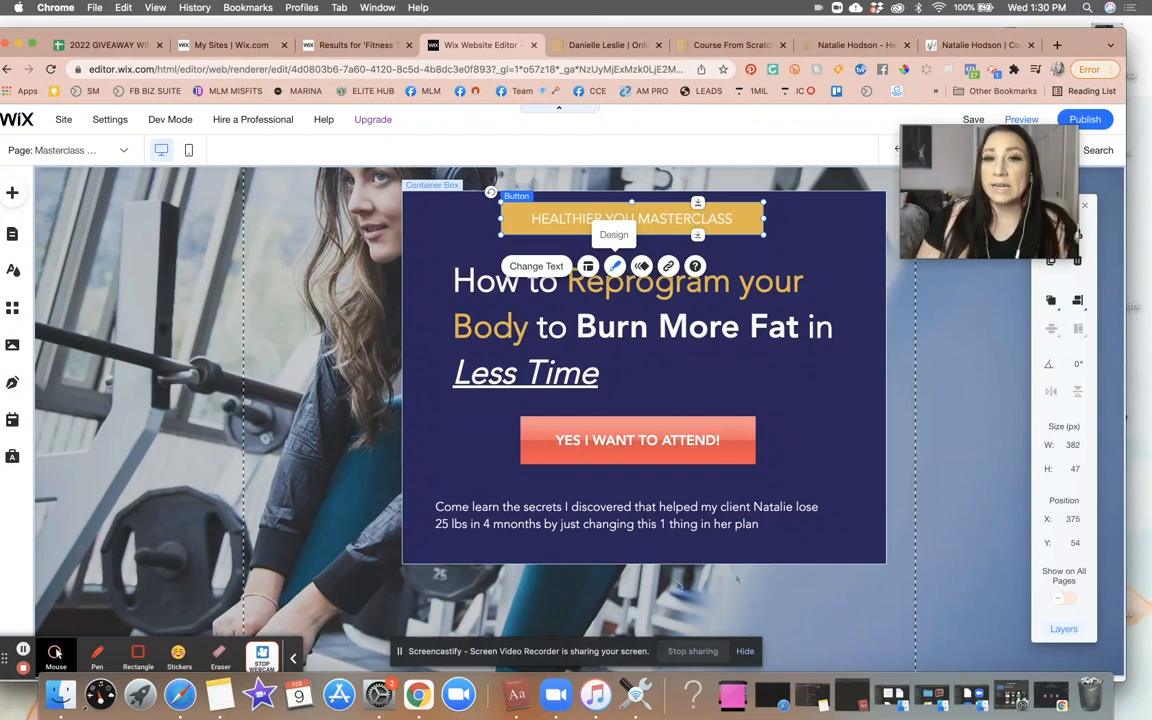
click(623, 450)
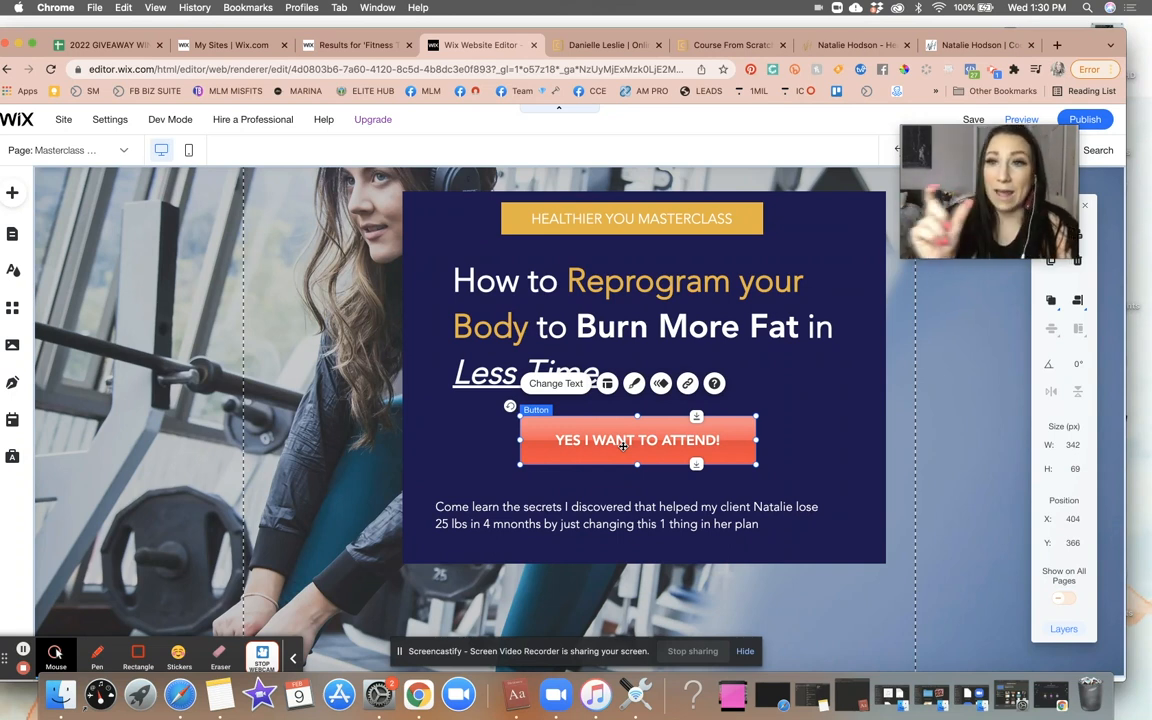
click(553, 508)
drag(553, 508, 570, 501)
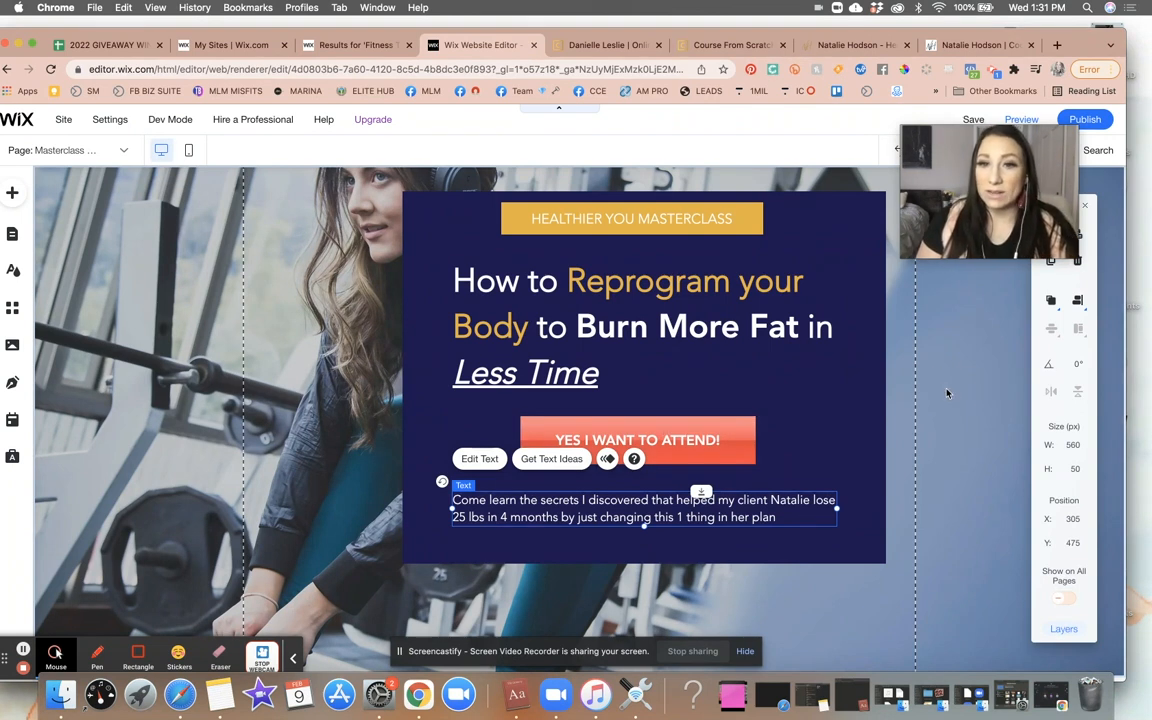
click(947, 393)
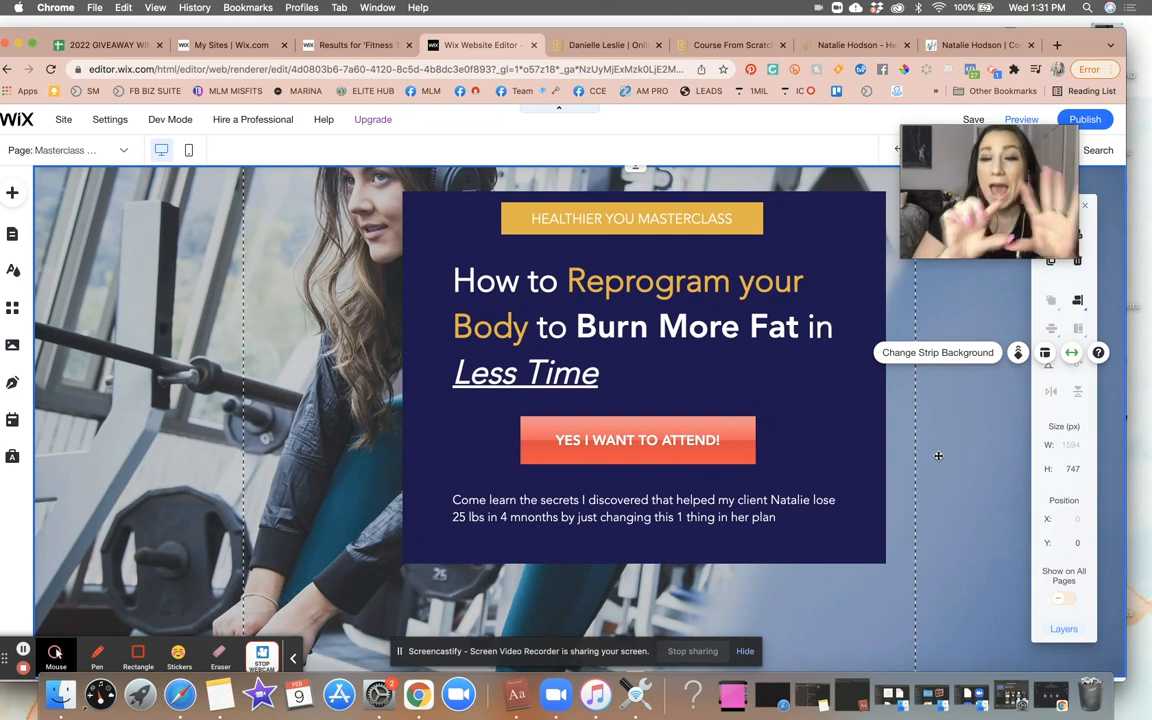
- Scroll through the Course From Scratch example masterclass page to review its sections
click(743, 47)
scroll(733, 344, down, 5)
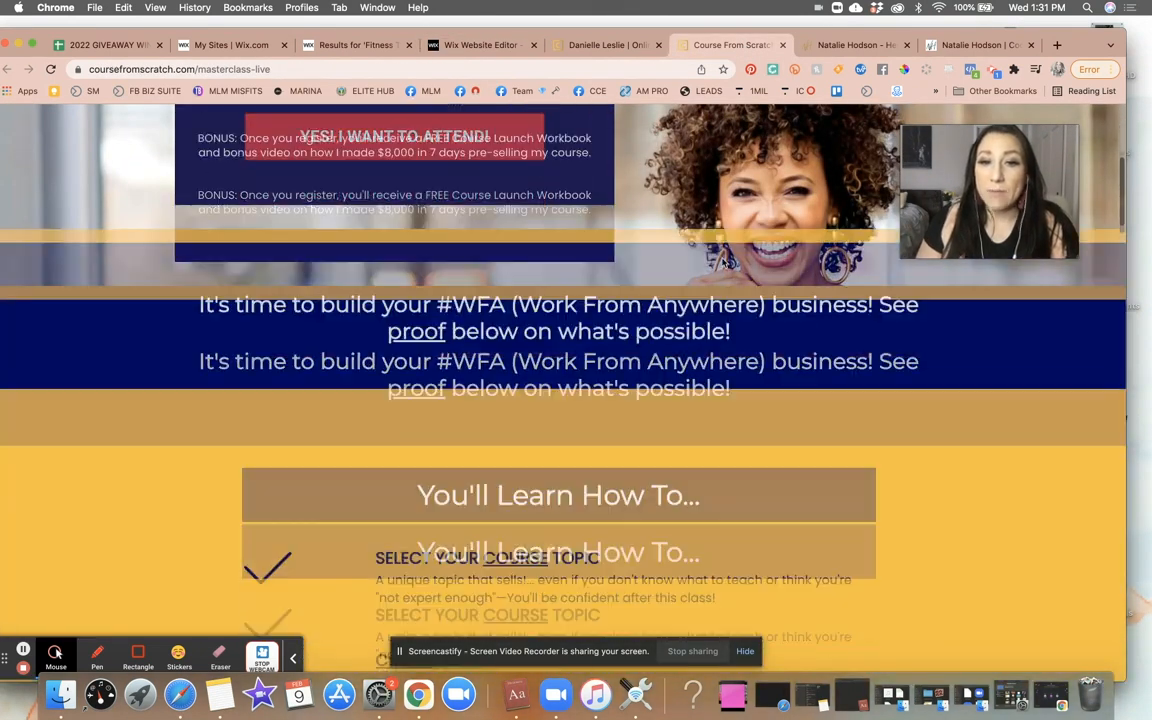
scroll(722, 509, down, 5)
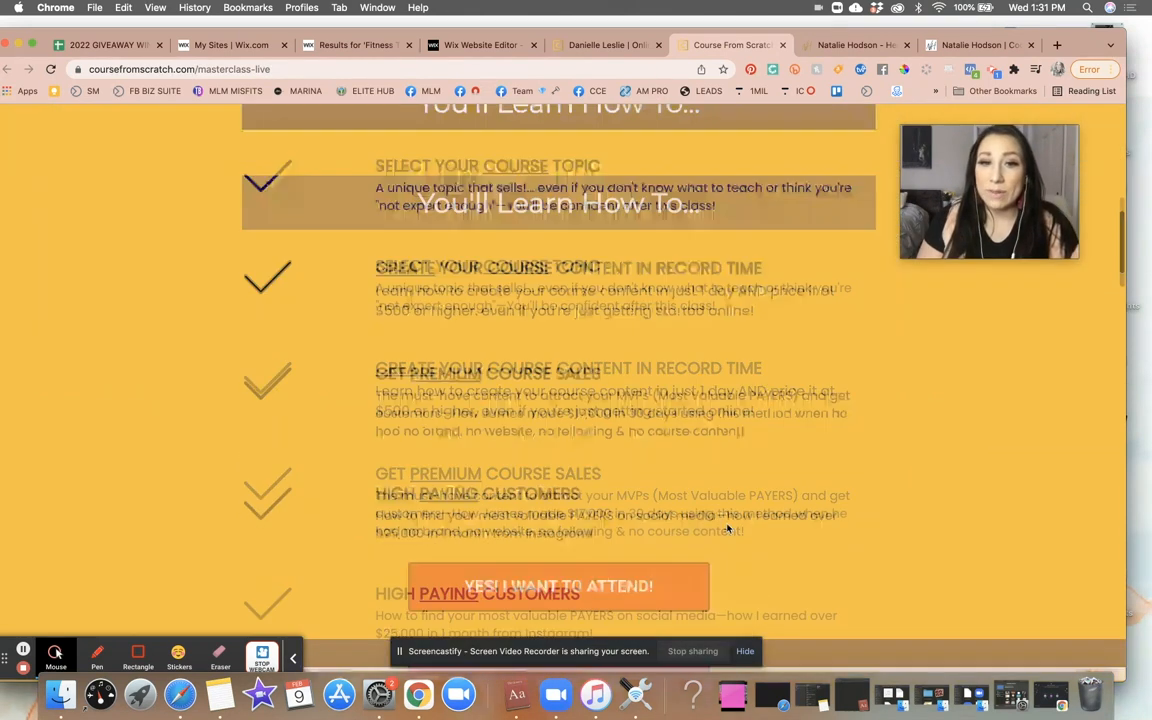